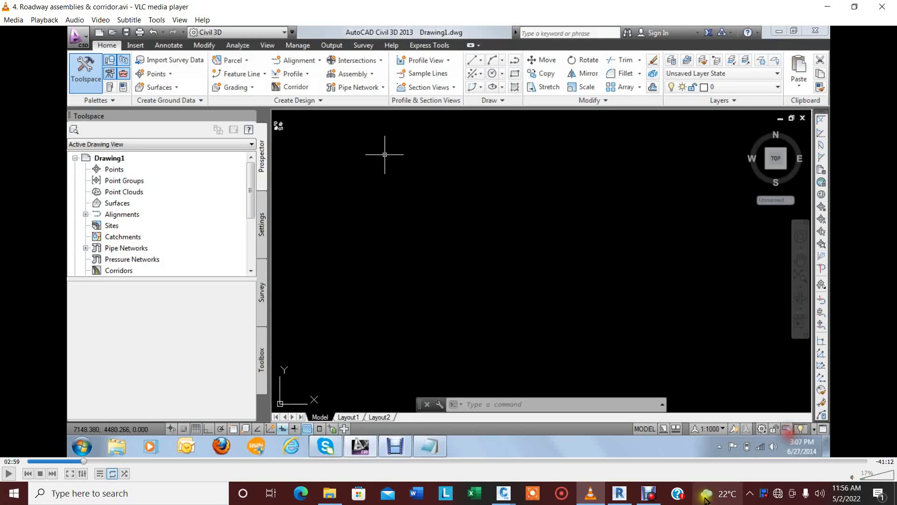
Step: Play the tutorial in steps until Create Assembly opens with the name 'Assembly - 1'
{"action": "left_click", "coordinate": [10, 473]}
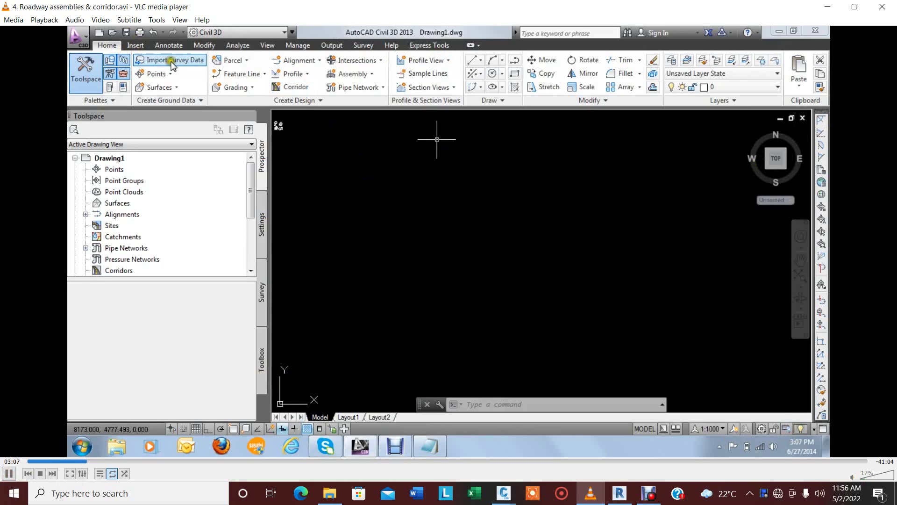
{"action": "key", "text": "space"}
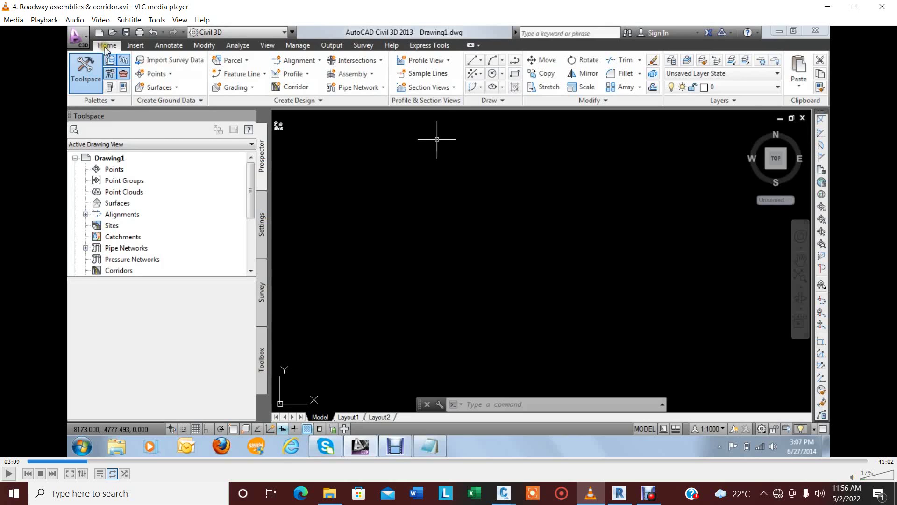
{"action": "key", "text": "space"}
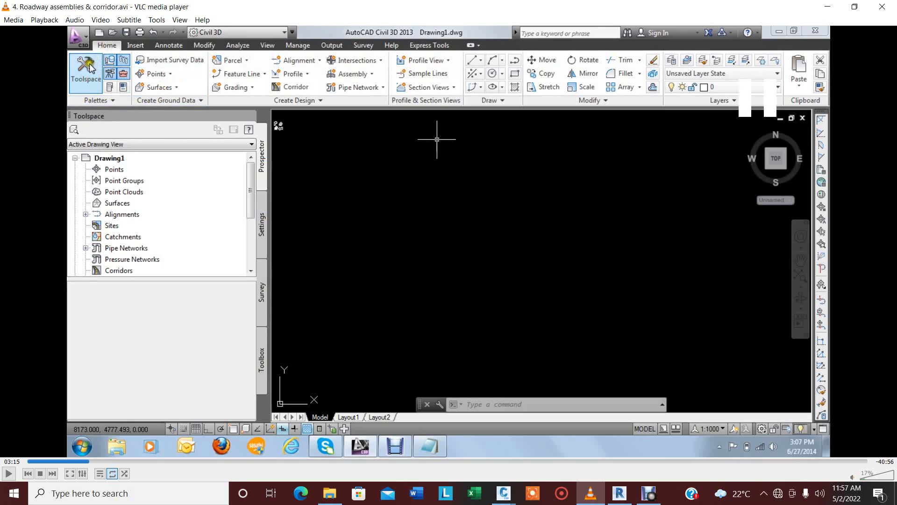
{"action": "key", "text": "space"}
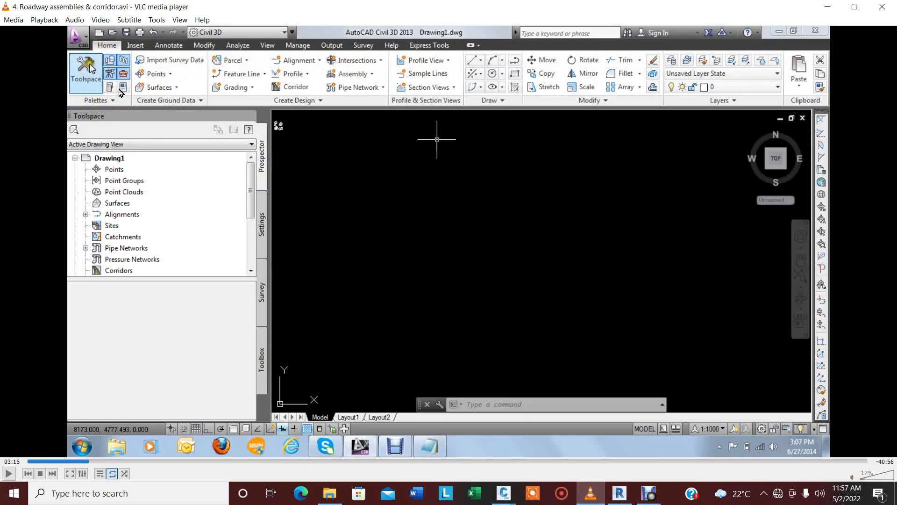
{"action": "key", "text": "space"}
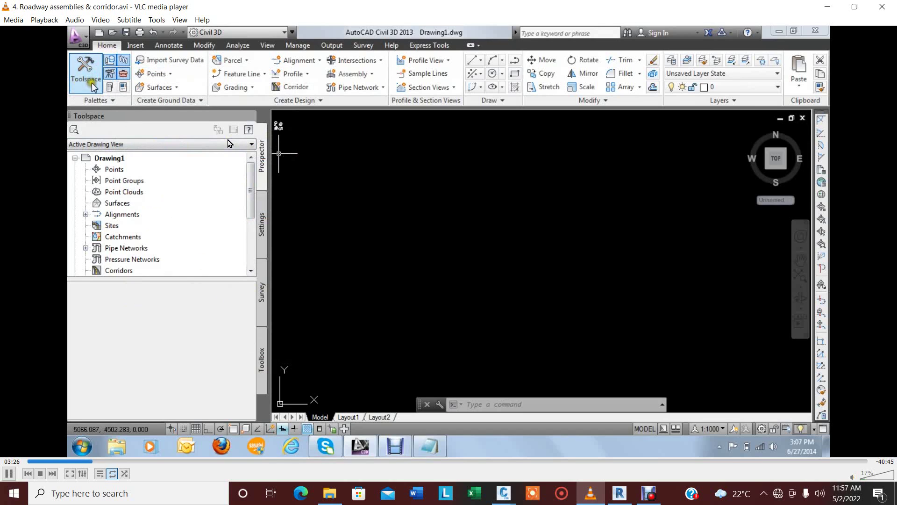
{"action": "key", "text": "space"}
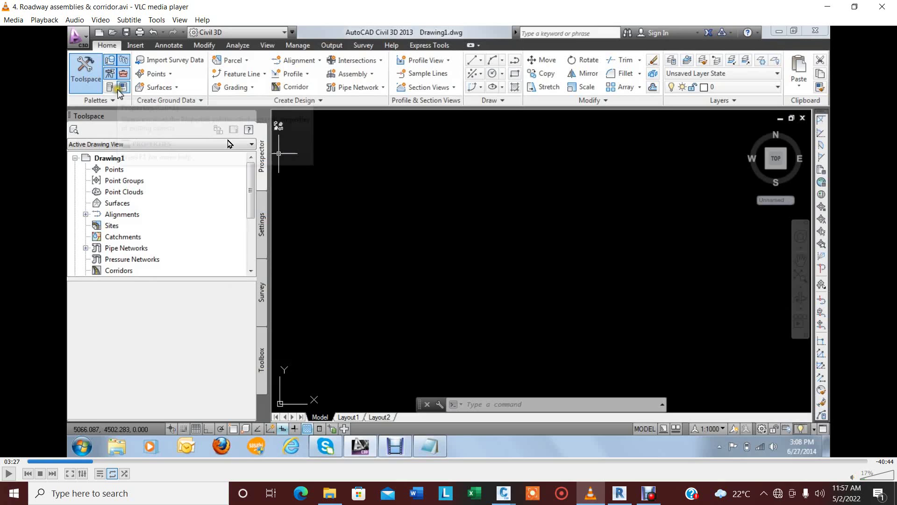
{"action": "key", "text": "space"}
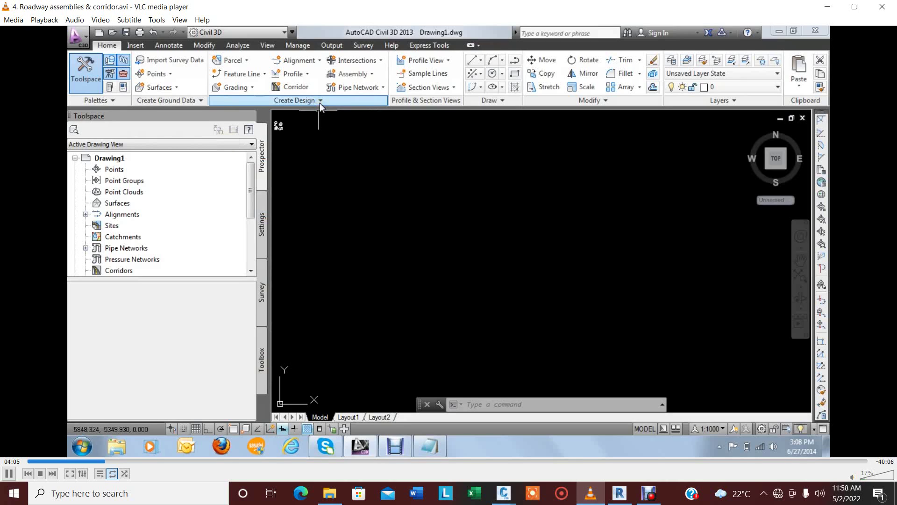
{"action": "key", "text": "space"}
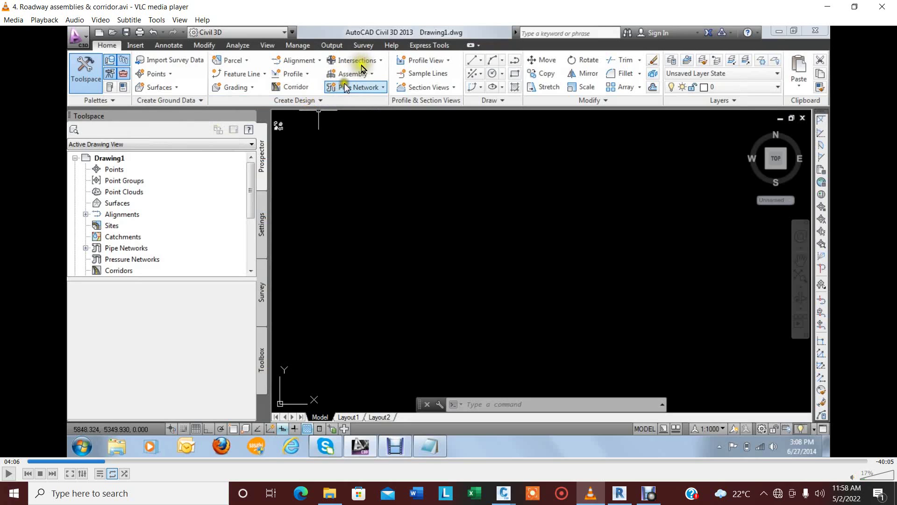
{"action": "key", "text": "space"}
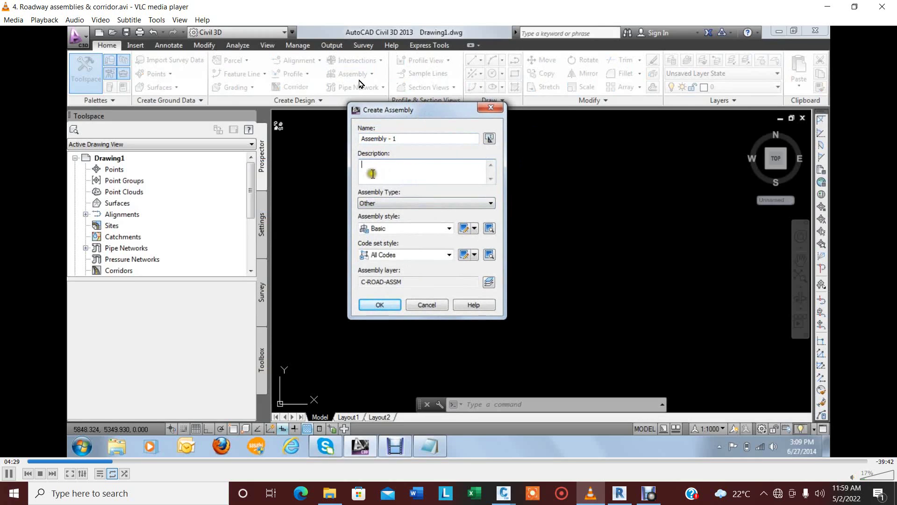
Step: Pause the tutorial when the Create Assembly settings show the Assembly Type list
{"action": "key", "text": "space"}
{"action": "key", "text": "space"}
{"action": "key", "text": "space"}
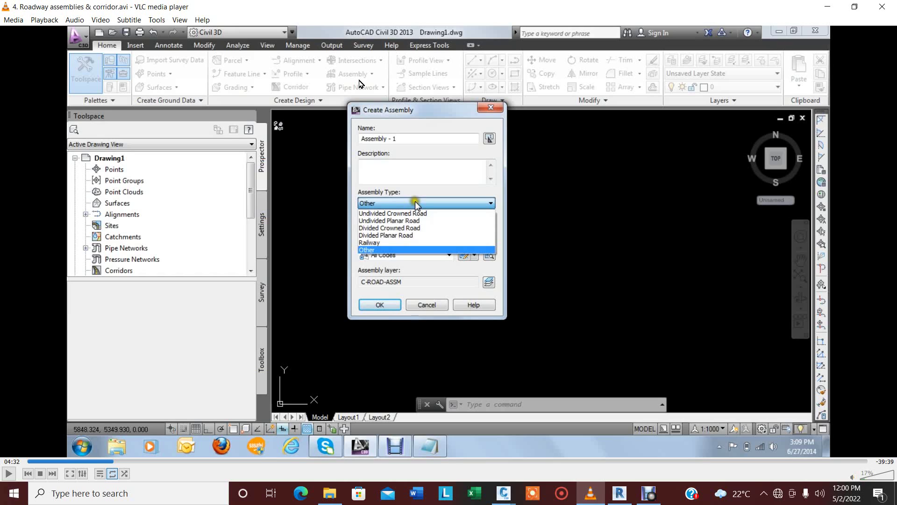
Step: Play on until Assembly - 1 is created as an Undivided Crowned Road and awaits baseline placement
{"action": "key", "text": "space"}
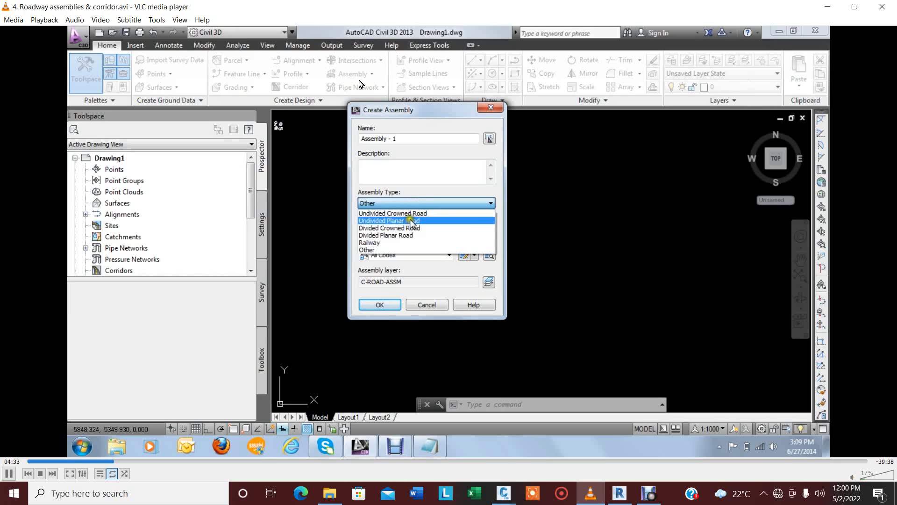
{"action": "key", "text": "space"}
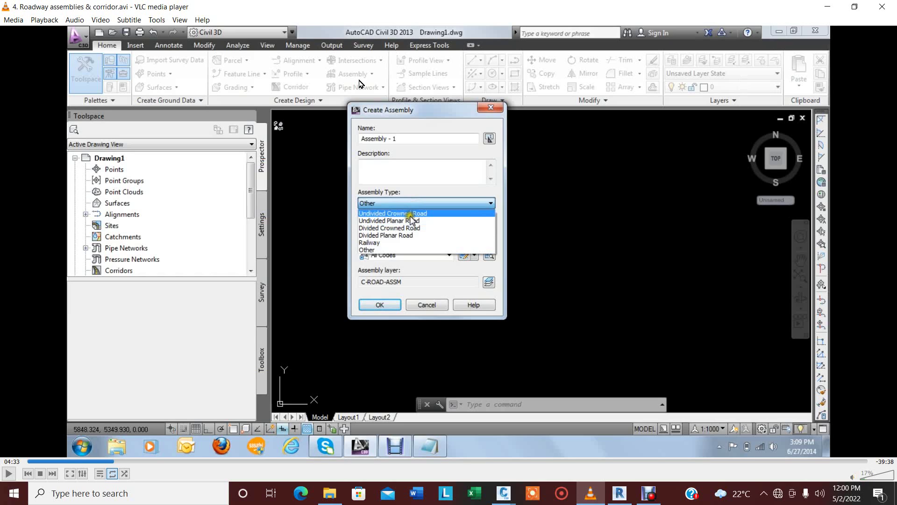
{"action": "key", "text": "space"}
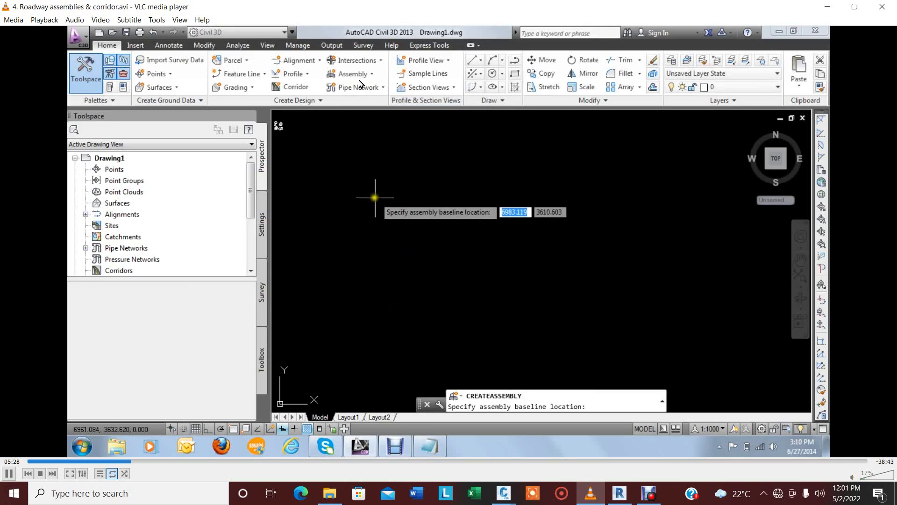
Step: Play through placing the Assembly - 1 baseline and opening the Civil Metric Subassemblies palette
{"action": "key", "text": "space"}
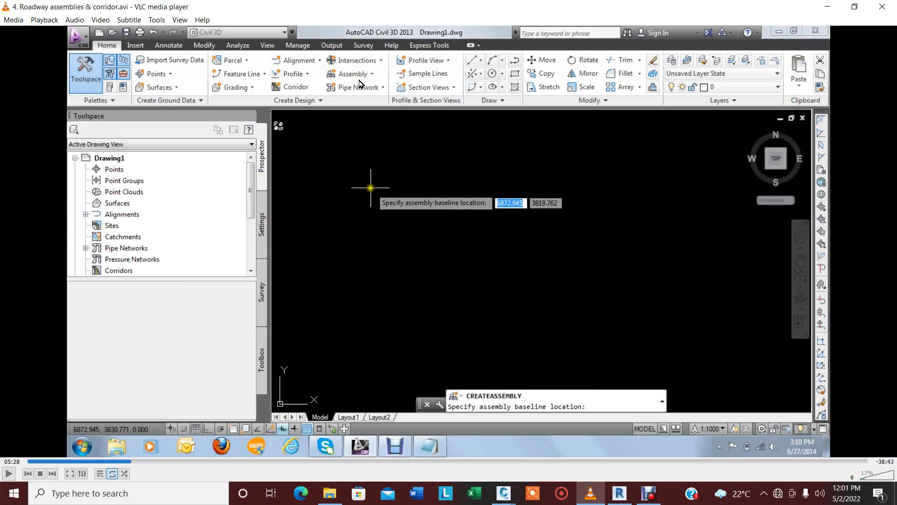
{"action": "key", "text": "space"}
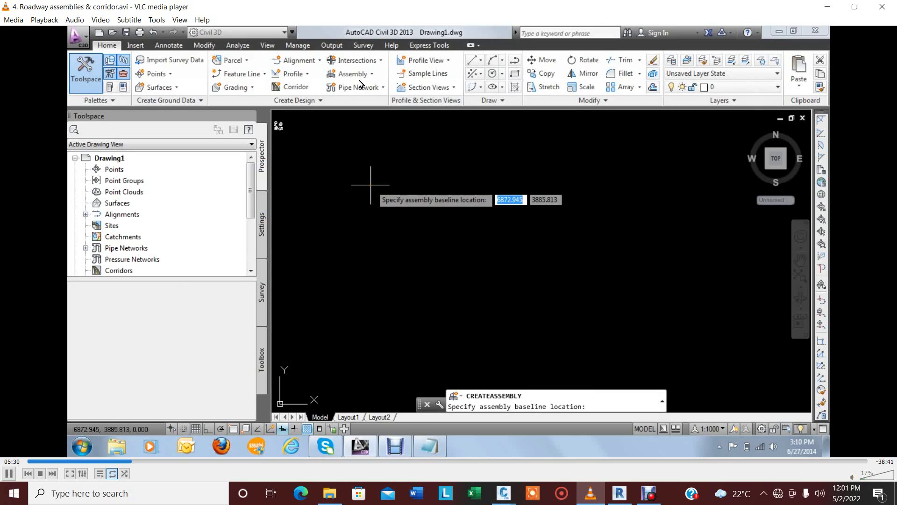
{"action": "key", "text": "space"}
{"action": "key", "text": "space"}
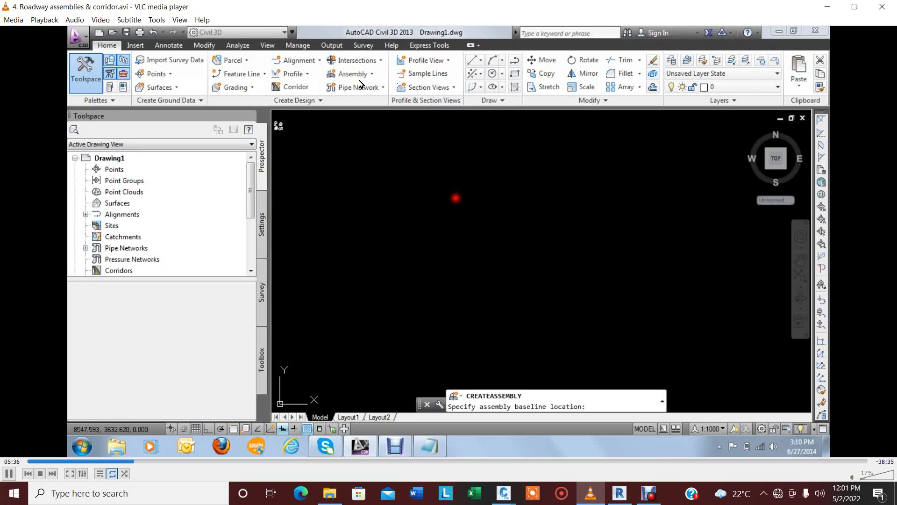
{"action": "key", "text": "space"}
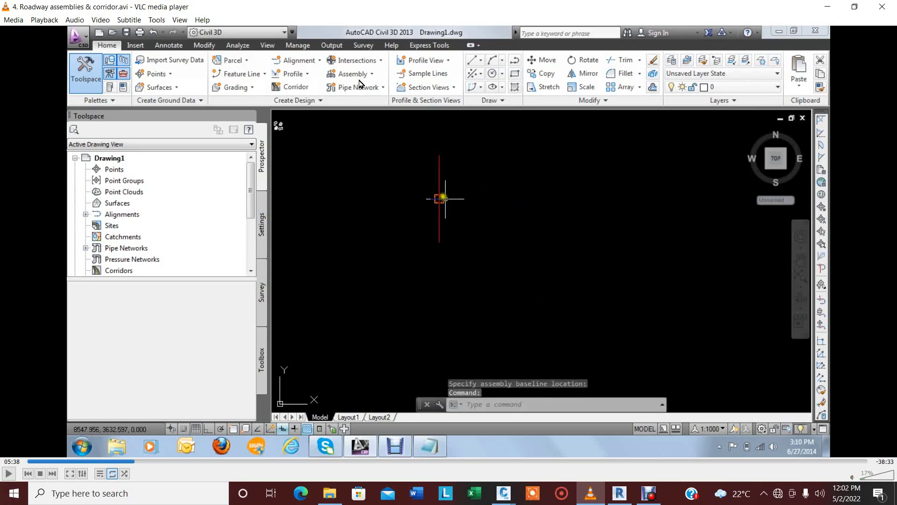
{"action": "key", "text": "space"}
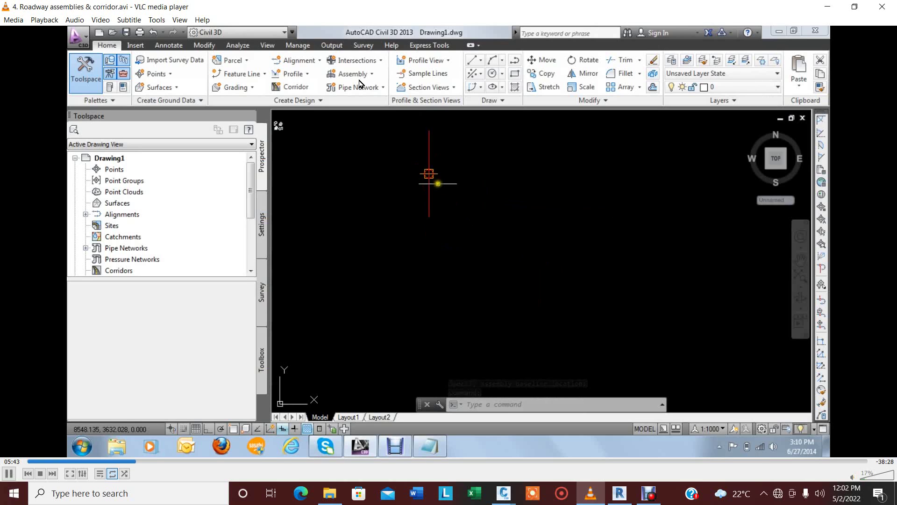
{"action": "key", "text": "space"}
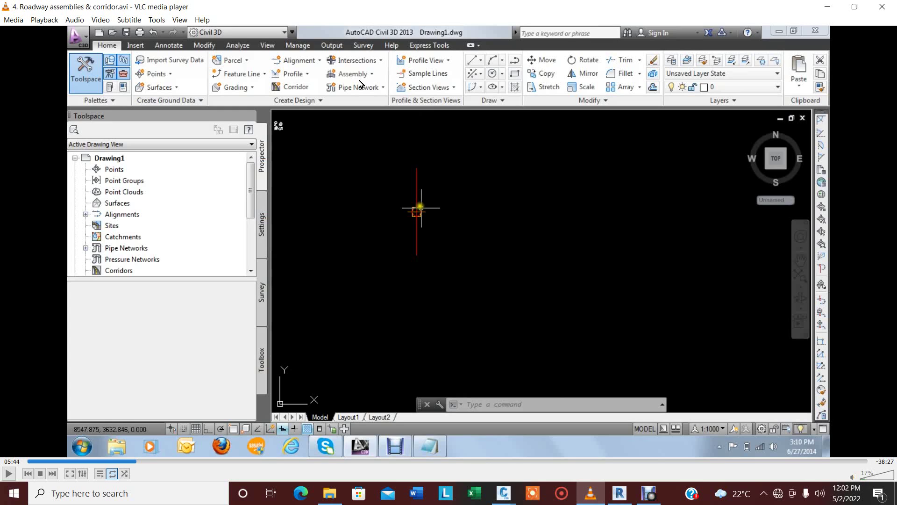
{"action": "key", "text": "space"}
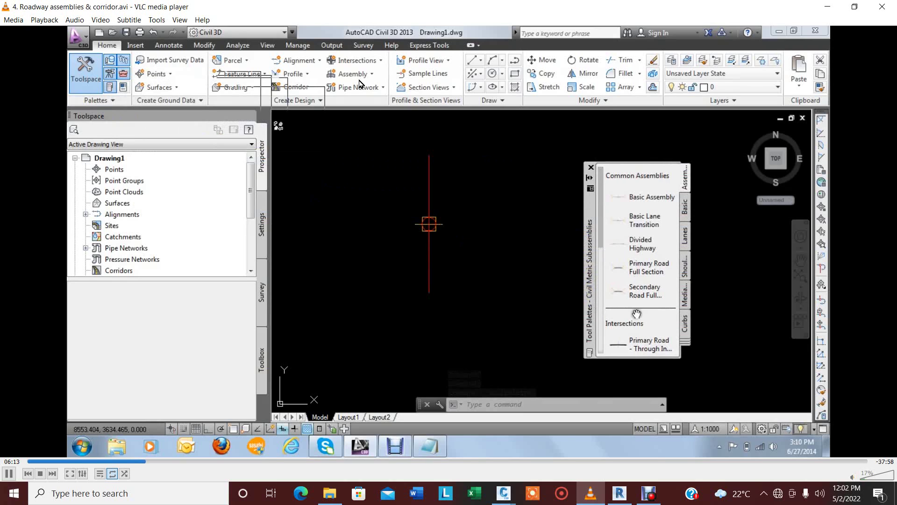
{"action": "key", "text": "space"}
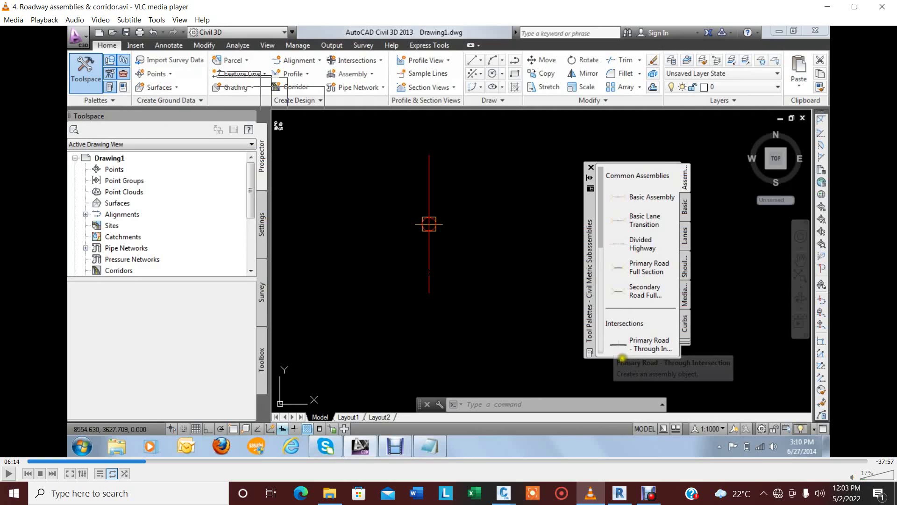
Step: Play the tutorial to the CrownedLane tooltip in the Lanes palette, then bring Debut forward
{"action": "key", "text": "space"}
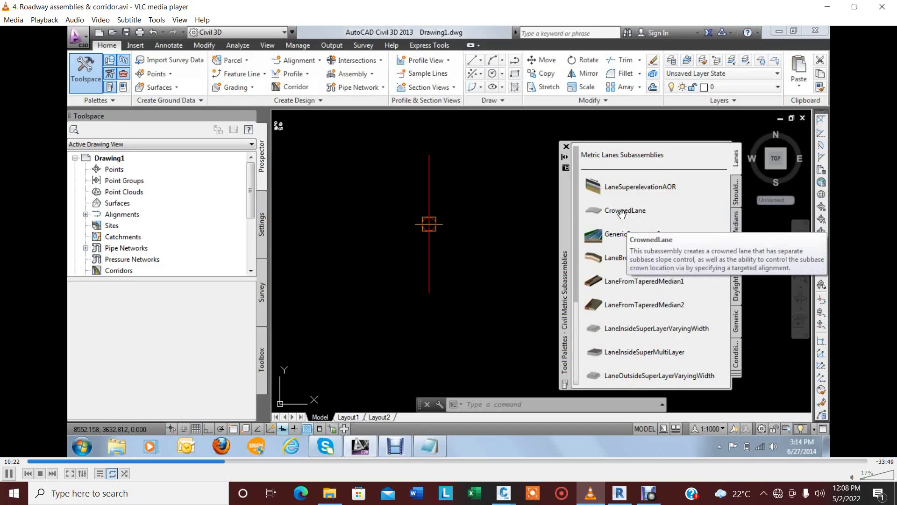
{"action": "left_click", "coordinate": [649, 493]}
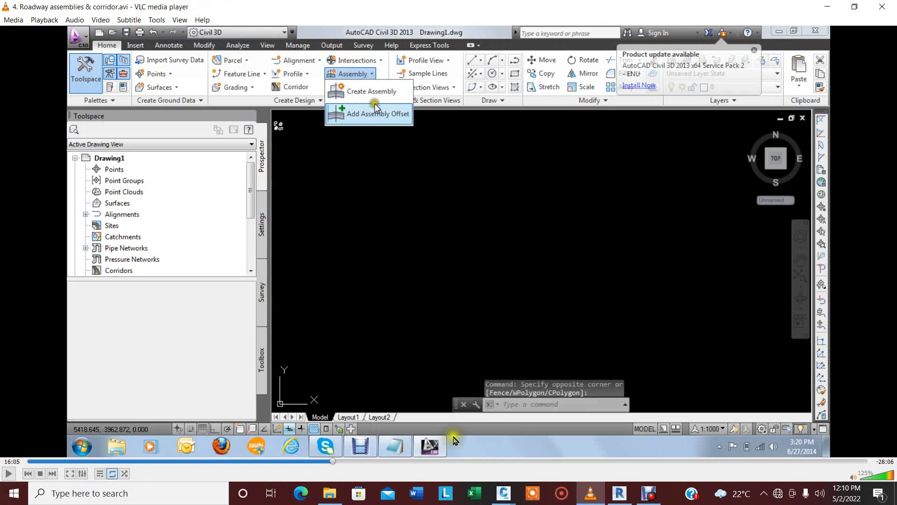
Step: Resume the tutorial at the CrownedLane properties and lower the VLC volume to 5%
{"action": "key", "text": "space"}
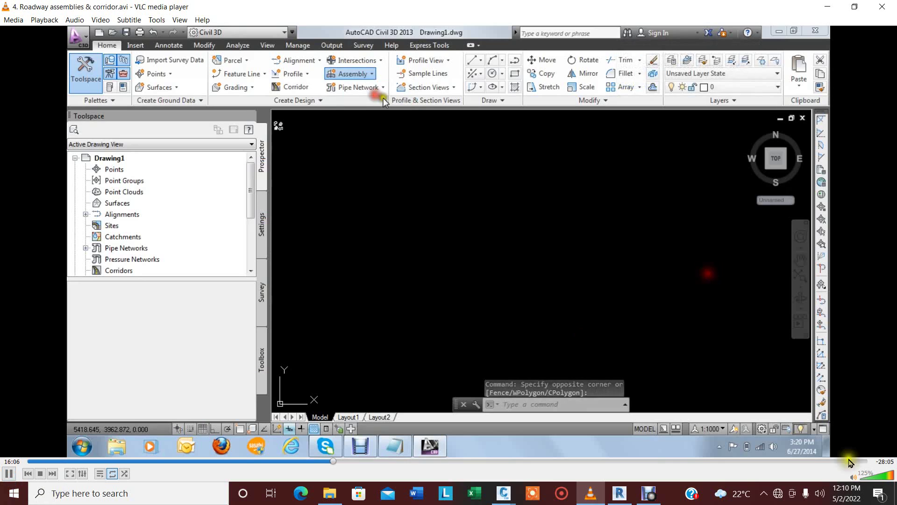
{"action": "scroll", "coordinate": [865, 478], "scroll_direction": "down", "scroll_amount": 10}
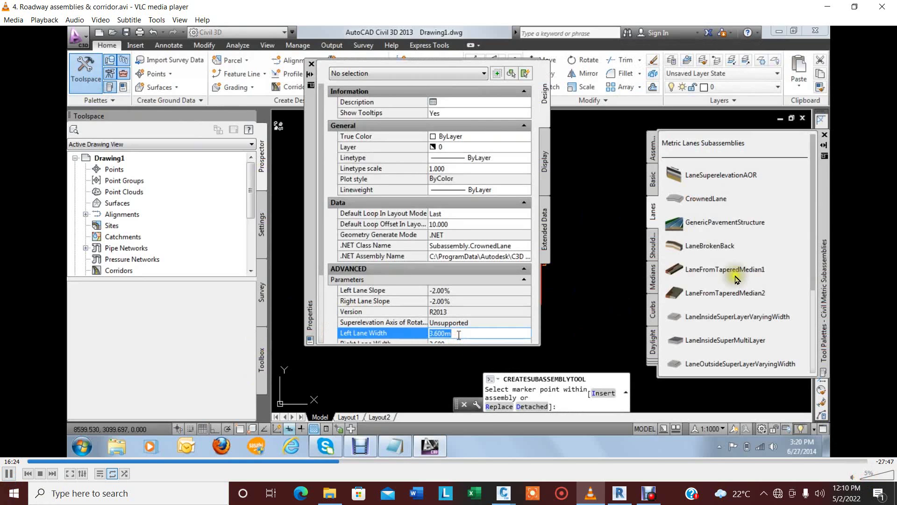
Step: Switch the VLC tutorial to fullscreen while the Left Lane Width changes to 3.5
{"action": "double_click", "coordinate": [604, 306]}
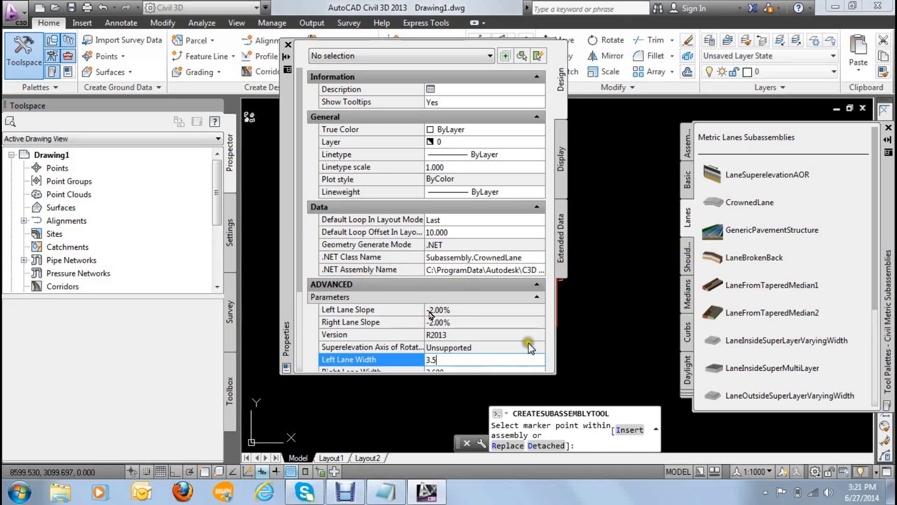
Step: Resume the fullscreen tutorial until Left Lane Width reads 3.500m with the full parameter list shown
{"action": "key", "text": "space"}
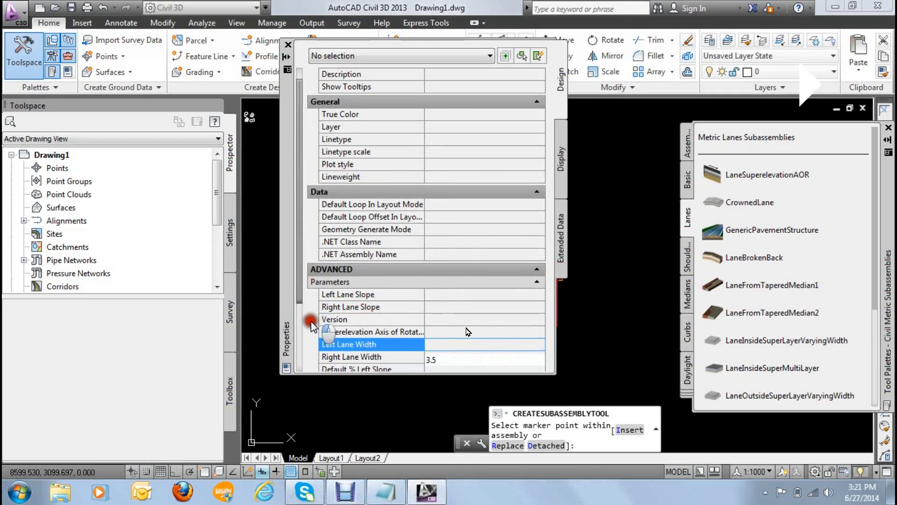
{"action": "left_click_drag", "start_coordinate": [301, 266], "coordinate": [304, 371]}
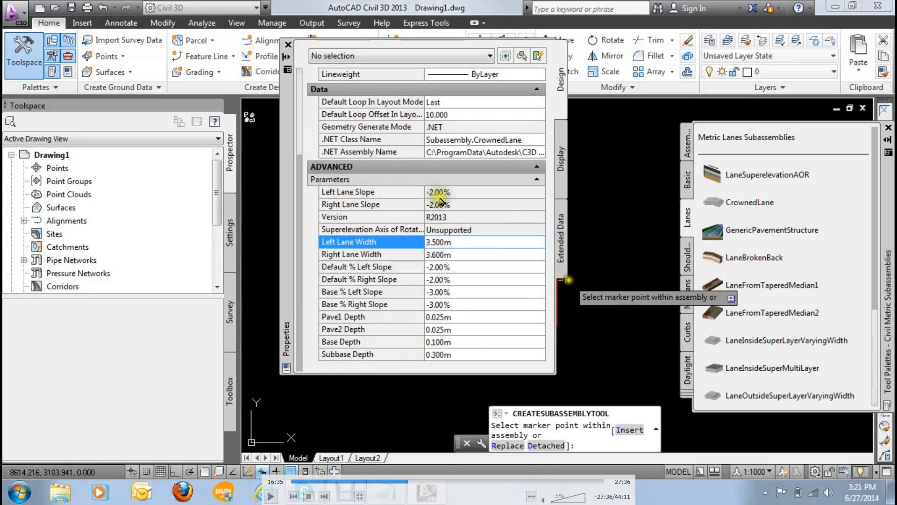
Step: Enter 3.5 as the CrownedLane Right Lane Width in Properties
{"action": "left_click", "coordinate": [454, 243]}
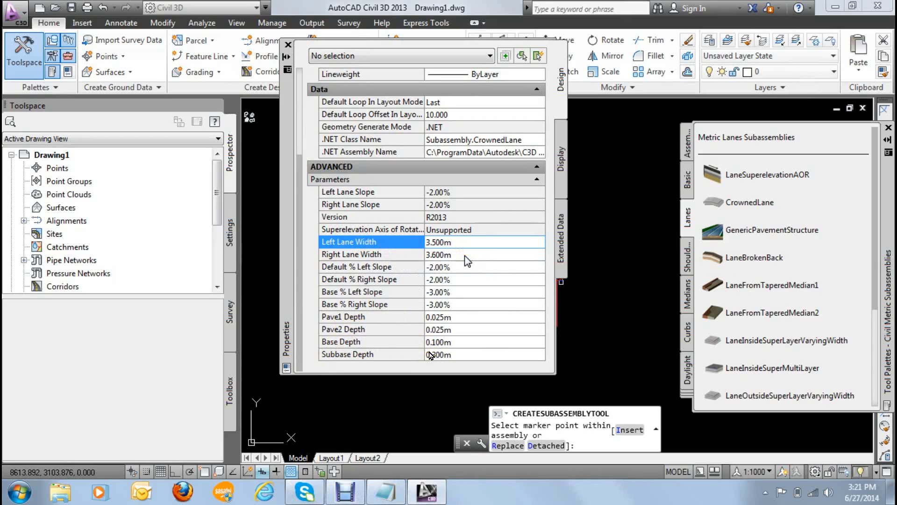
{"action": "left_click", "coordinate": [465, 255]}
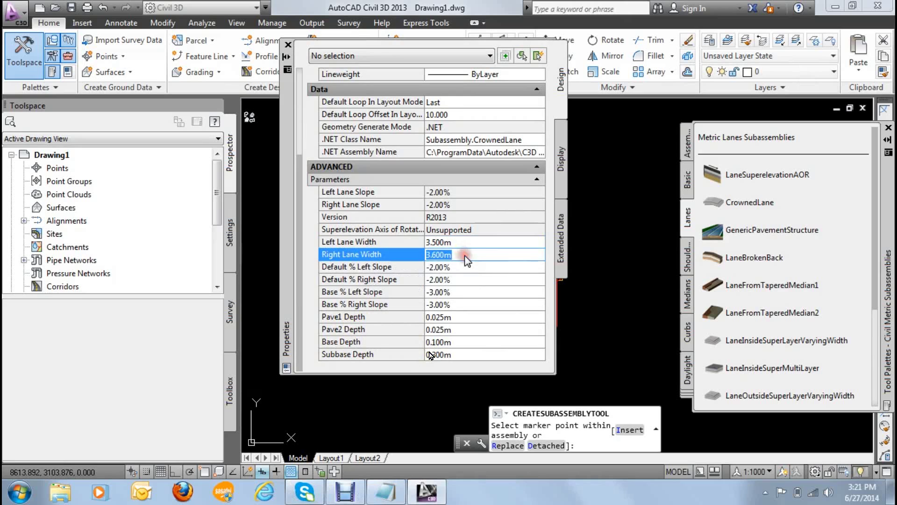
{"action": "type", "text": "3.5"}
Step: Confirm the 3.500m right lane width and edit the Default % Left and Right Slope values
{"action": "left_click", "coordinate": [458, 267]}
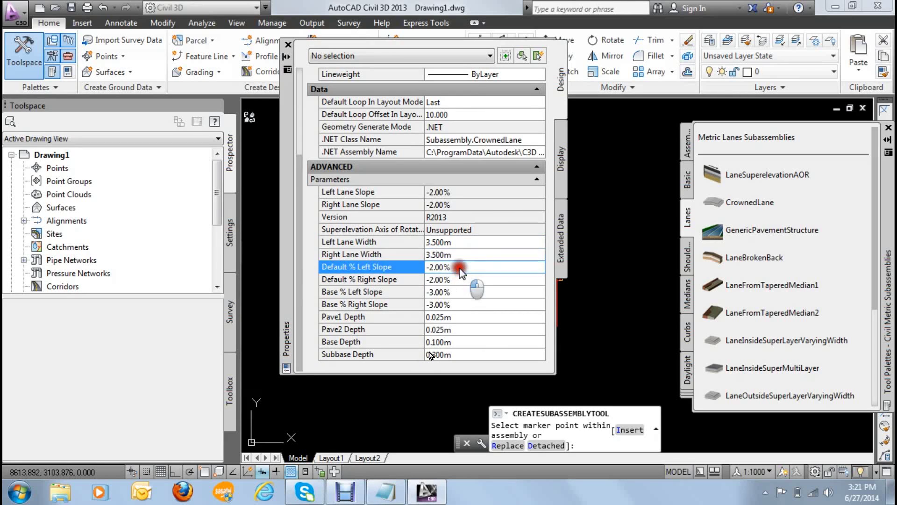
{"action": "left_click", "coordinate": [464, 265]}
{"action": "left_click_drag", "start_coordinate": [461, 266], "coordinate": [433, 269]}
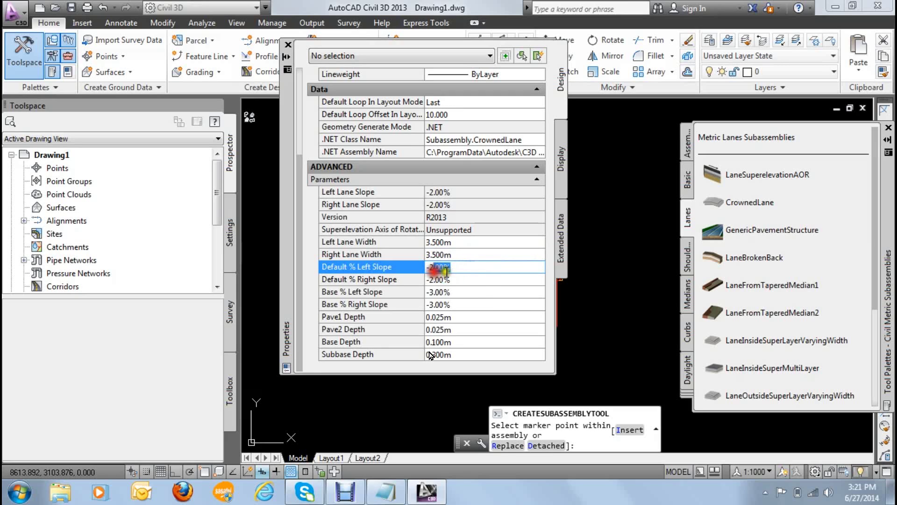
{"action": "type", "text": "-25"}
{"action": "left_click", "coordinate": [472, 279]}
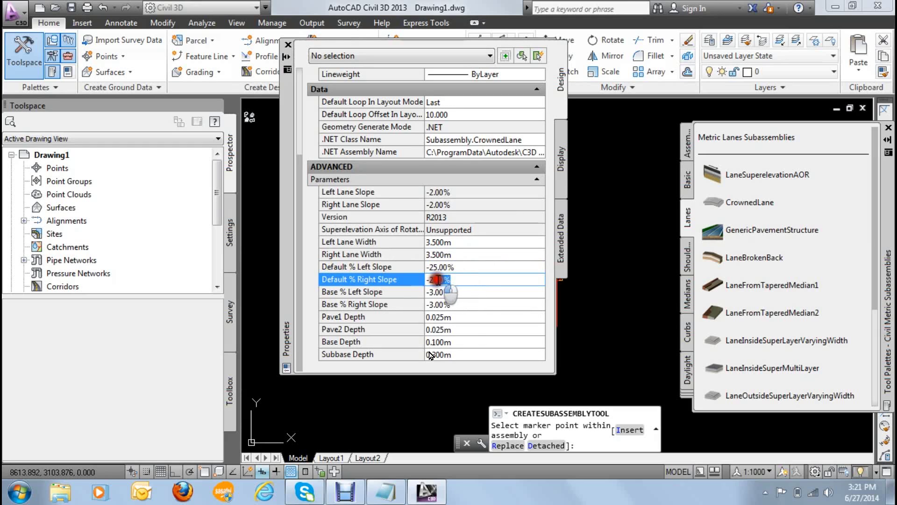
{"action": "left_click_drag", "start_coordinate": [445, 279], "coordinate": [438, 279]}
{"action": "type", "text": "-2.5"}
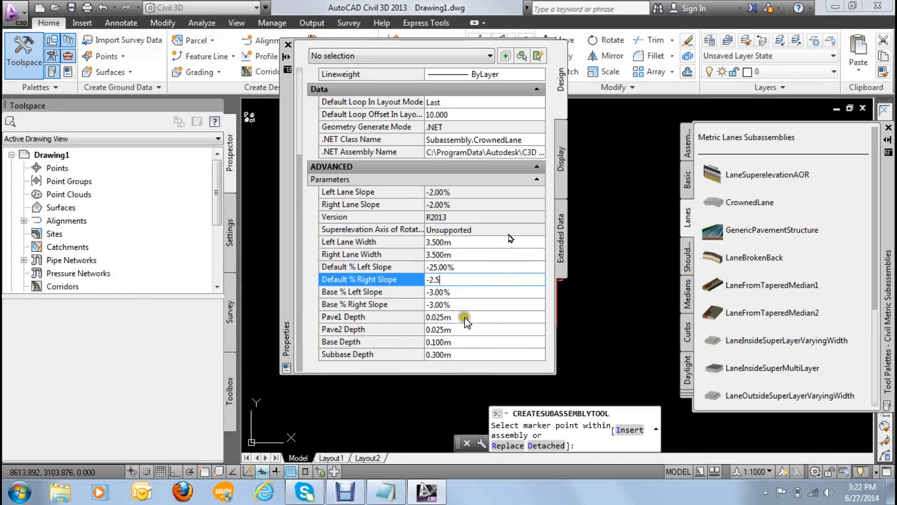
Step: Confirm the -2.50% right slope and move down to Base % Right Slope (-3.00%)
{"action": "left_click", "coordinate": [473, 354]}
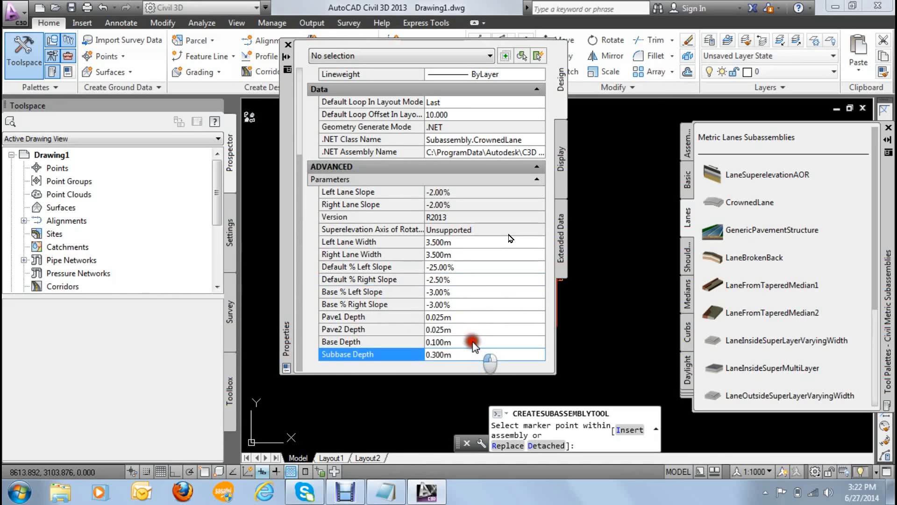
{"action": "left_click", "coordinate": [473, 342]}
{"action": "left_click", "coordinate": [472, 306]}
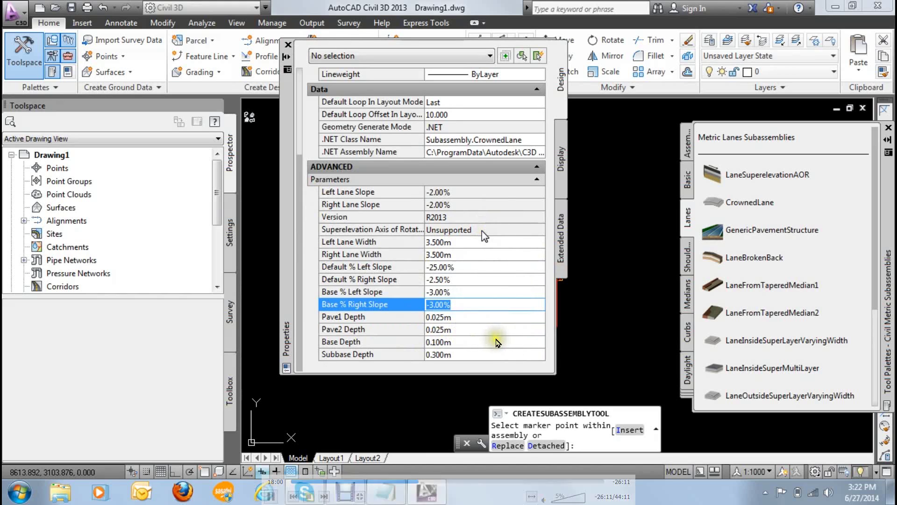
Step: Set the CrownedLane Subbase Depth to 0.2 and Base Depth to 0.15
{"action": "left_click", "coordinate": [483, 248]}
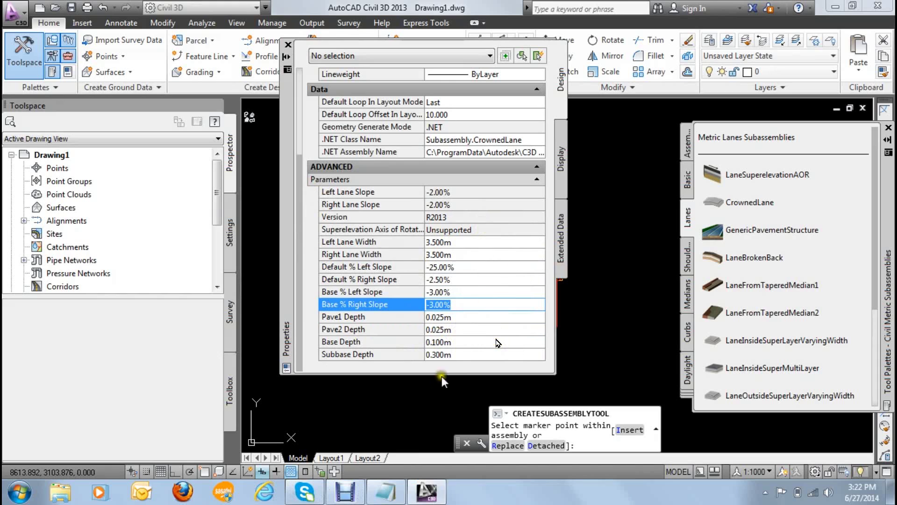
{"action": "left_click", "coordinate": [455, 354]}
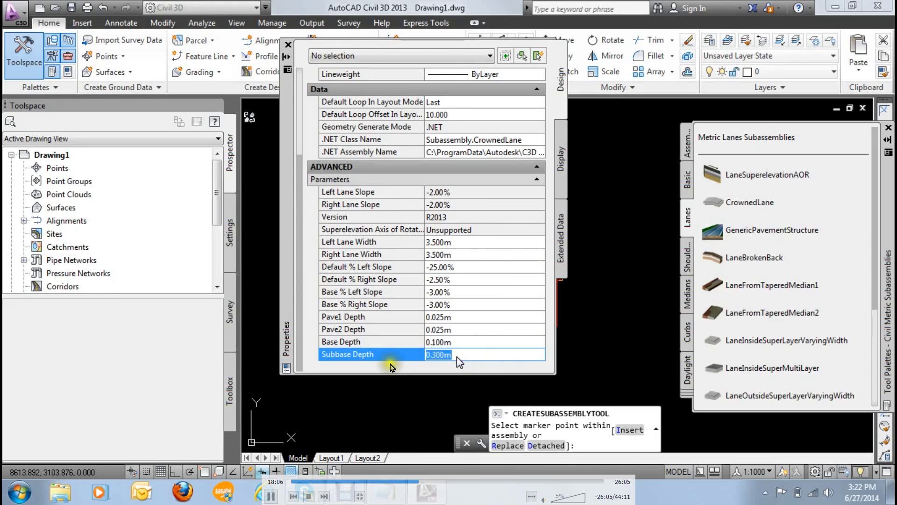
{"action": "left_click", "coordinate": [452, 358]}
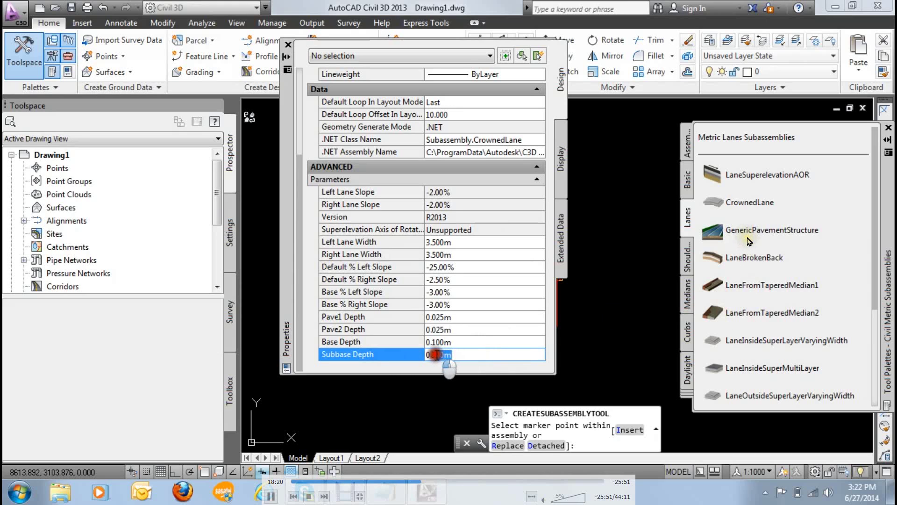
{"action": "key", "text": "BackSpace"}
{"action": "key", "text": "BackSpace"}
{"action": "key", "text": "BackSpace"}
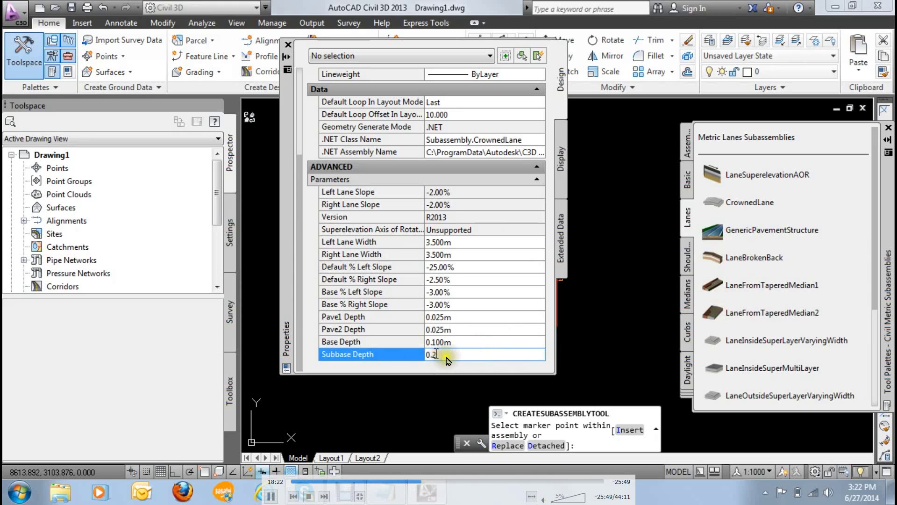
{"action": "type", "text": "2"}
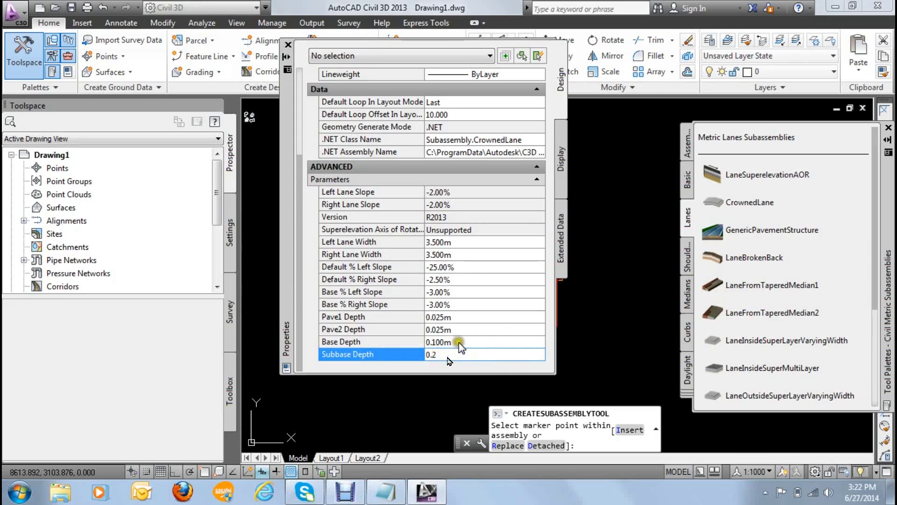
{"action": "left_click", "coordinate": [462, 340]}
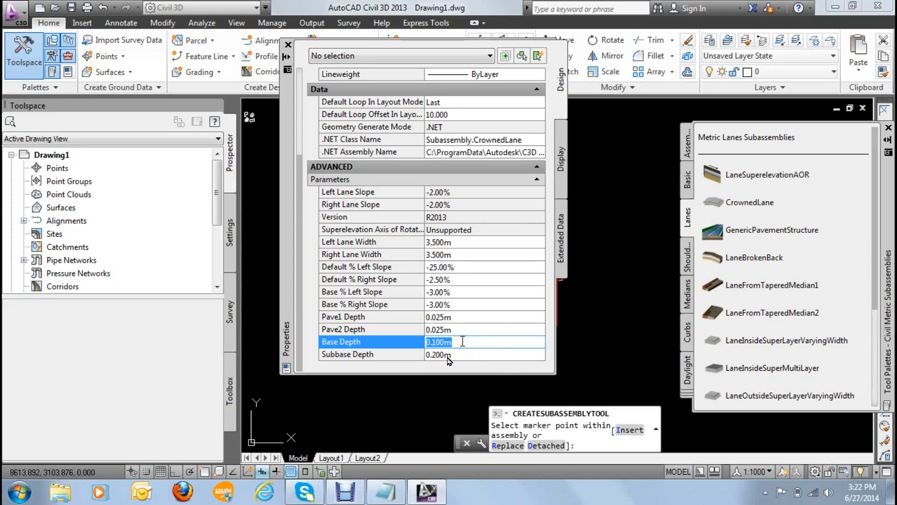
{"action": "left_click", "coordinate": [462, 341]}
{"action": "type", "text": "0.15"}
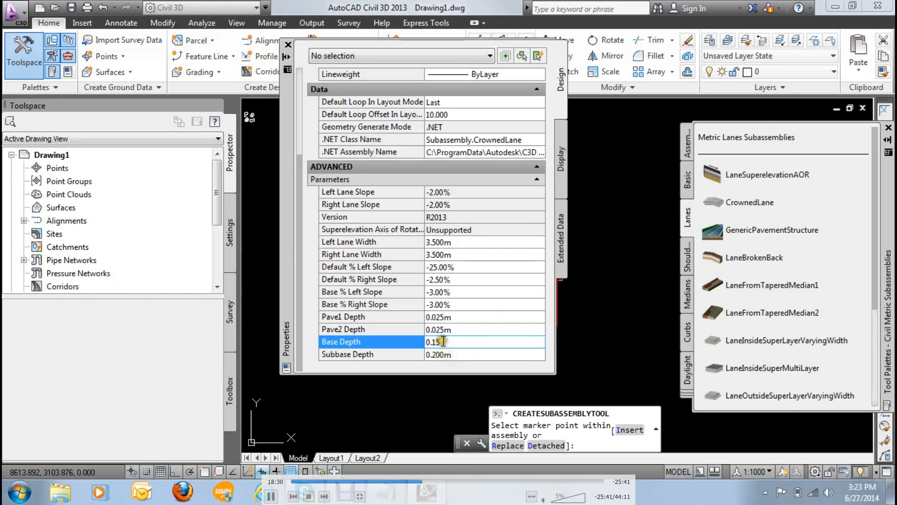
{"action": "left_click", "coordinate": [463, 329]}
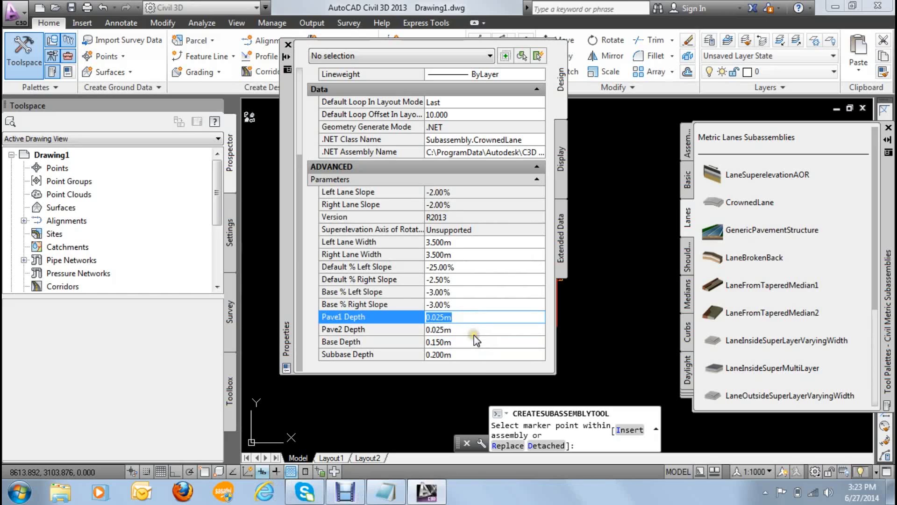
Step: Set the CrownedLane Pave2 Depth to 0.050m and Pave1 Depth to 0.040m
{"action": "left_click", "coordinate": [459, 330]}
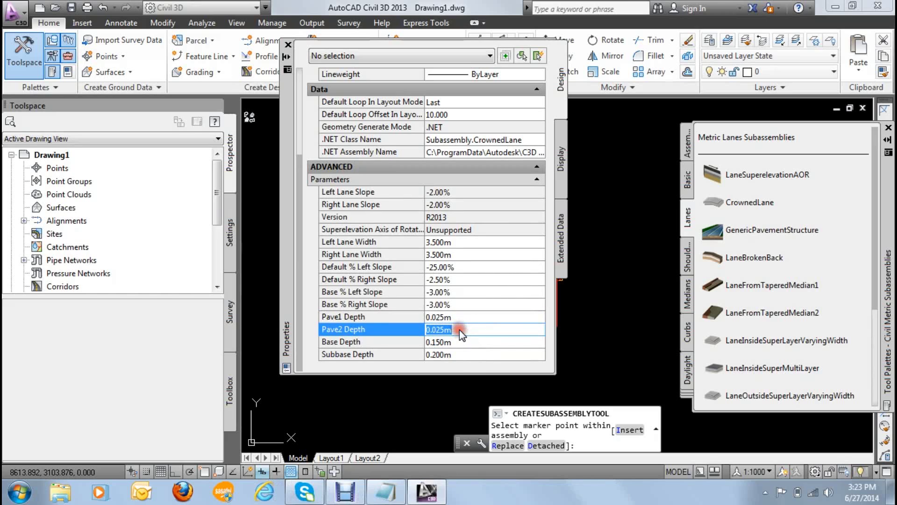
{"action": "left_click_drag", "start_coordinate": [448, 330], "coordinate": [439, 330]}
{"action": "type", "text": "5"}
{"action": "left_click", "coordinate": [462, 317]}
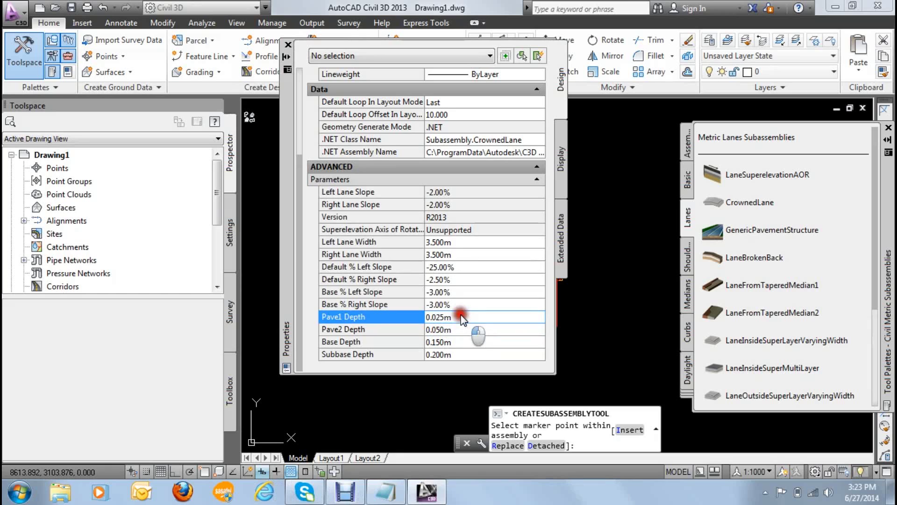
{"action": "left_click_drag", "start_coordinate": [458, 316], "coordinate": [440, 317]}
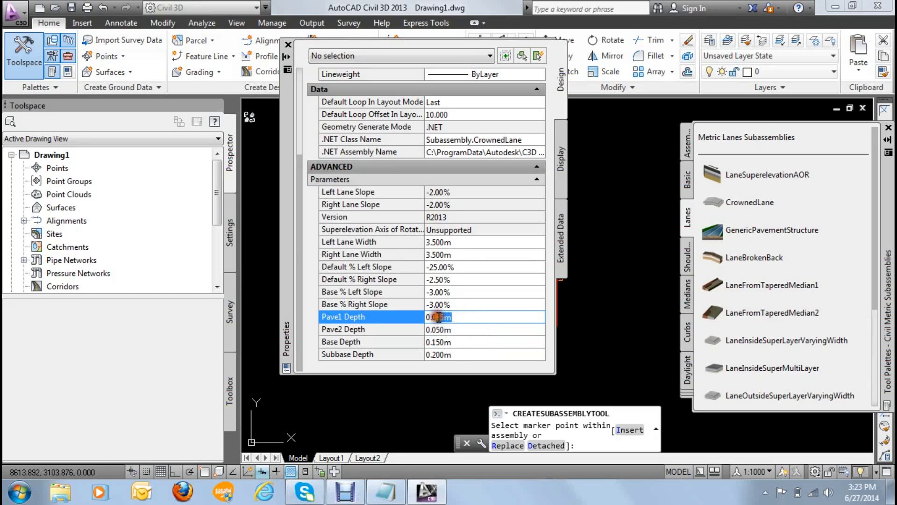
{"action": "type", "text": "4"}
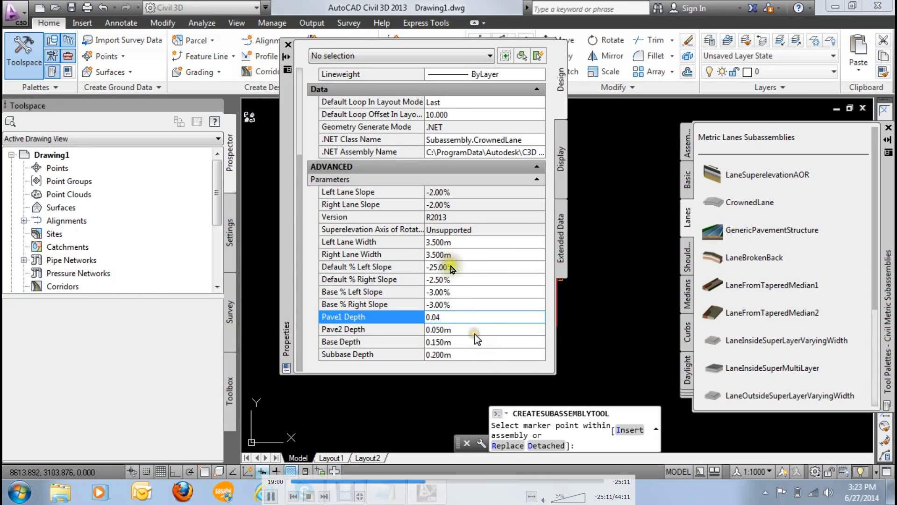
{"action": "left_click", "coordinate": [468, 305]}
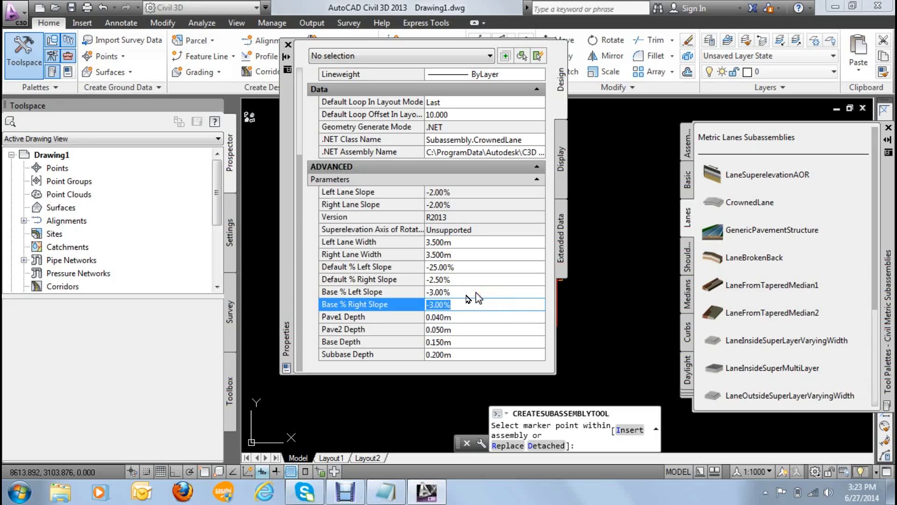
Step: Keep the default right slope and place the CrownedLane on the Assembly - 1 baseline marker
{"action": "key", "text": "Return"}
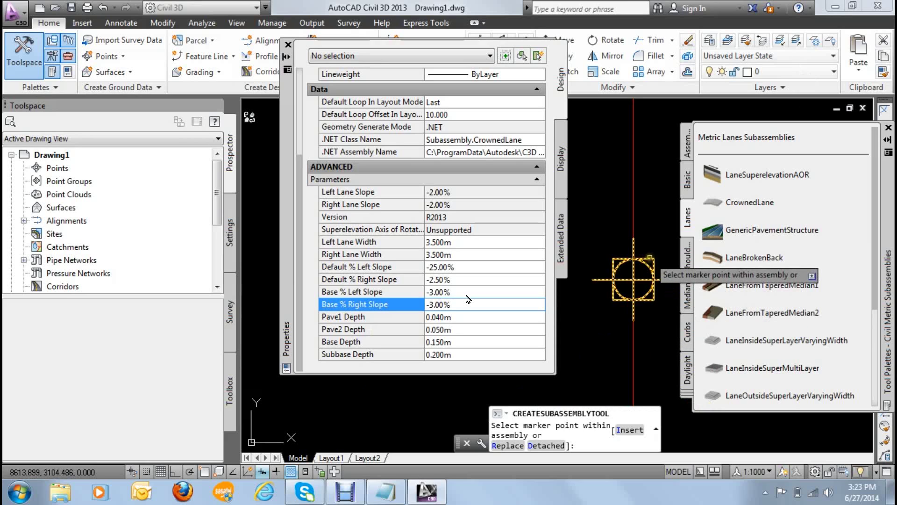
{"action": "left_click", "coordinate": [634, 280]}
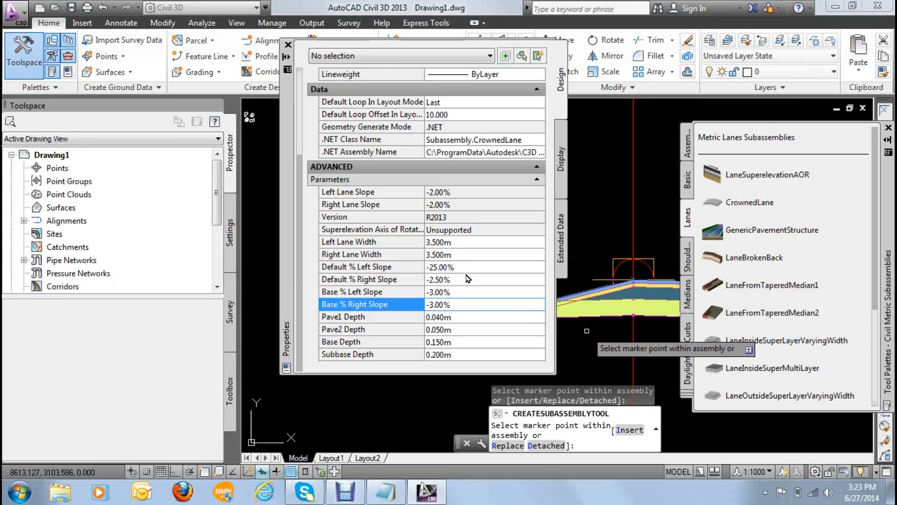
{"action": "scroll", "coordinate": [587, 331], "scroll_direction": "down", "scroll_amount": 3}
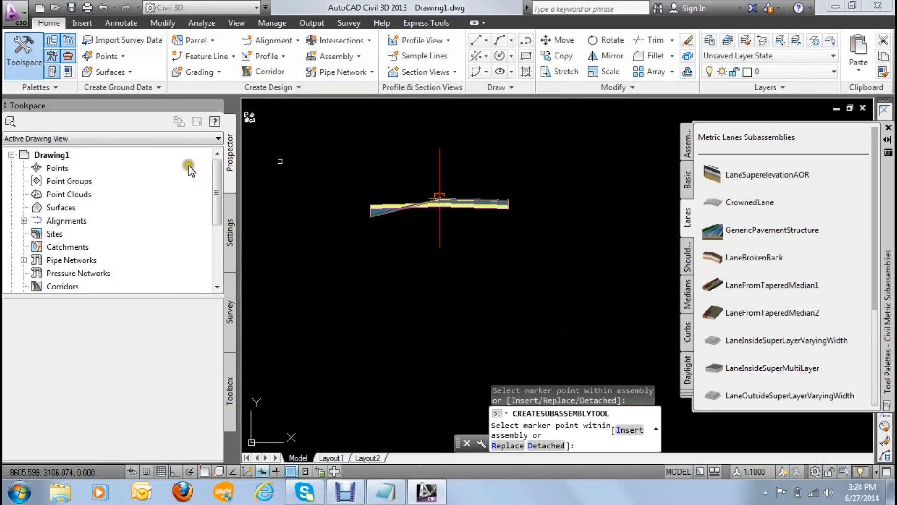
{"action": "left_click", "coordinate": [439, 196]}
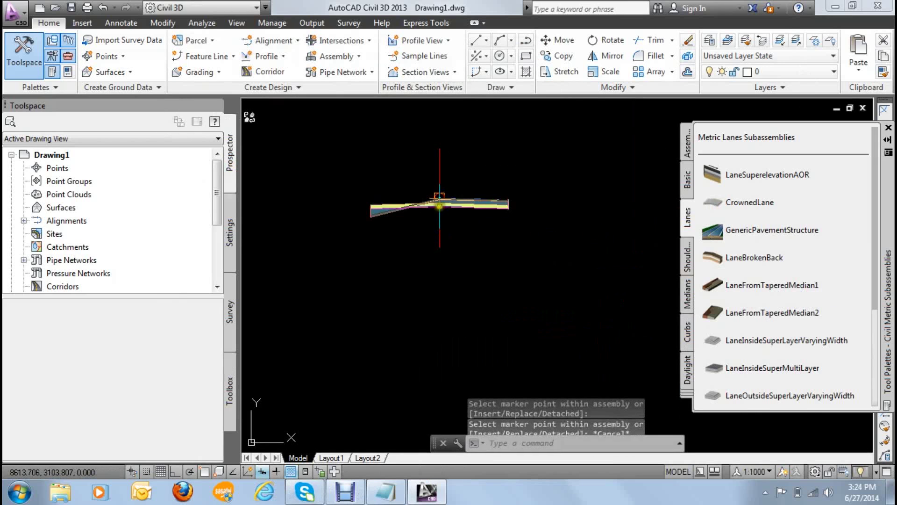
{"action": "key", "text": "Escape"}
Step: Zoom in and out to inspect the placed CrownedLane's two sloped lanes
{"action": "scroll", "coordinate": [444, 198], "scroll_direction": "up", "scroll_amount": 4}
{"action": "scroll", "coordinate": [448, 200], "scroll_direction": "down", "scroll_amount": 2}
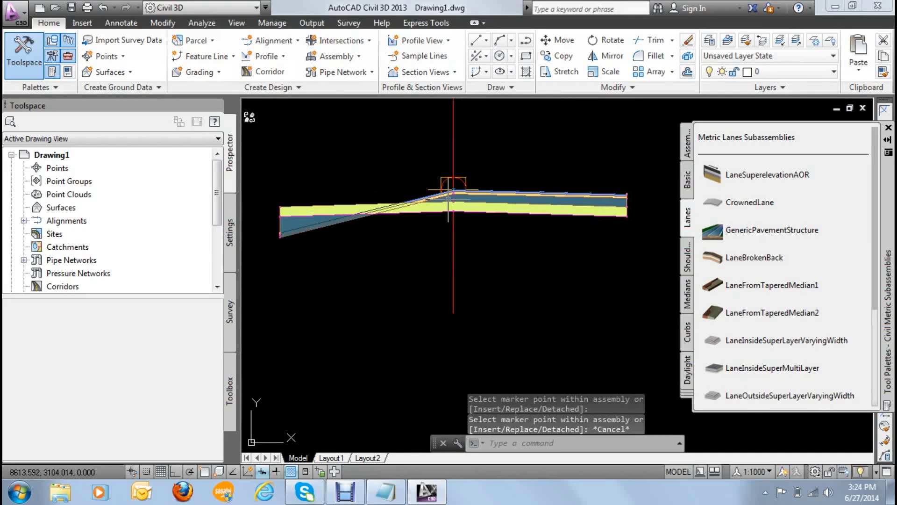
{"action": "scroll", "coordinate": [444, 201], "scroll_direction": "up", "scroll_amount": 3}
{"action": "scroll", "coordinate": [392, 209], "scroll_direction": "up", "scroll_amount": 3}
{"action": "scroll", "coordinate": [528, 199], "scroll_direction": "down", "scroll_amount": 5}
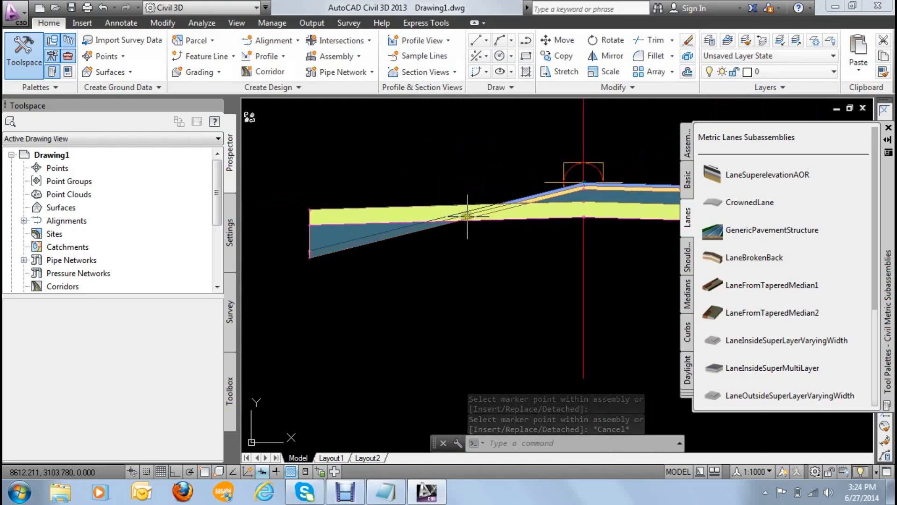
{"action": "scroll", "coordinate": [510, 207], "scroll_direction": "up", "scroll_amount": 4}
{"action": "scroll", "coordinate": [509, 207], "scroll_direction": "down", "scroll_amount": 4}
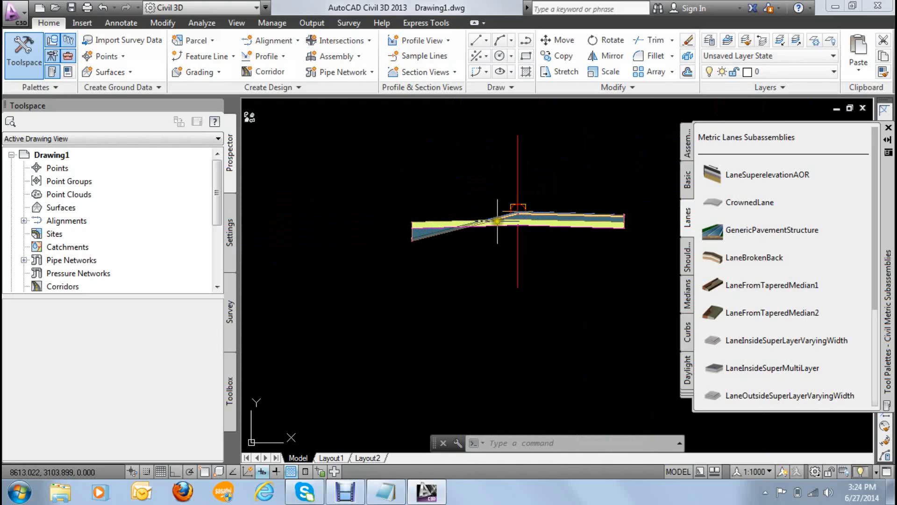
{"action": "scroll", "coordinate": [563, 206], "scroll_direction": "up", "scroll_amount": 3}
{"action": "scroll", "coordinate": [561, 209], "scroll_direction": "up", "scroll_amount": 1}
{"action": "scroll", "coordinate": [551, 237], "scroll_direction": "down", "scroll_amount": 2}
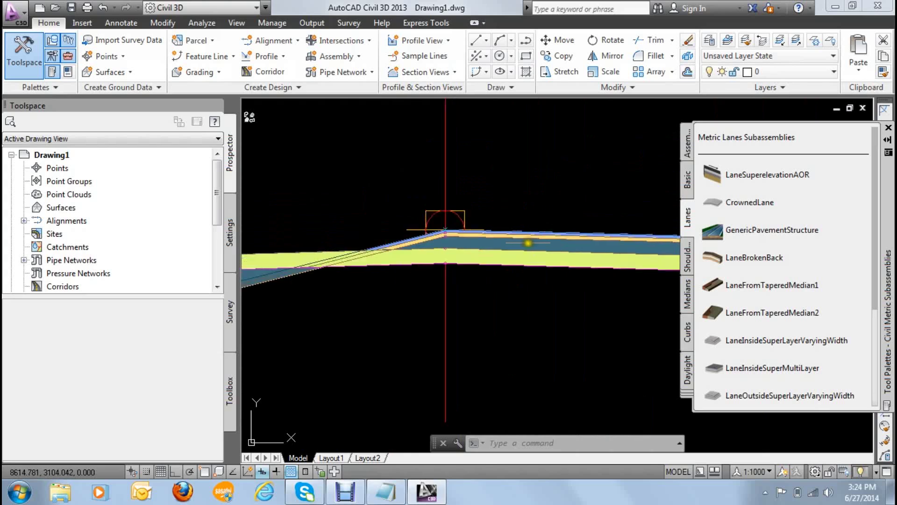
{"action": "scroll", "coordinate": [526, 242], "scroll_direction": "down", "scroll_amount": 2}
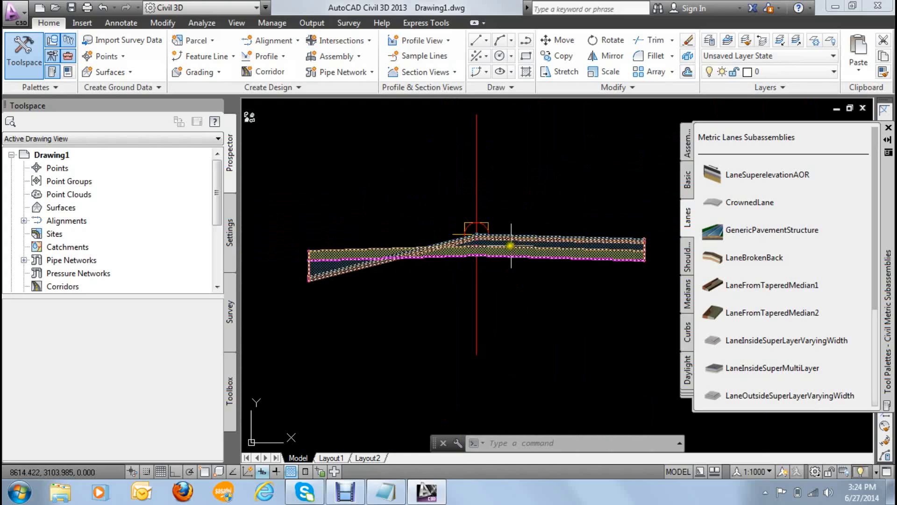
{"action": "scroll", "coordinate": [506, 245], "scroll_direction": "up", "scroll_amount": 3}
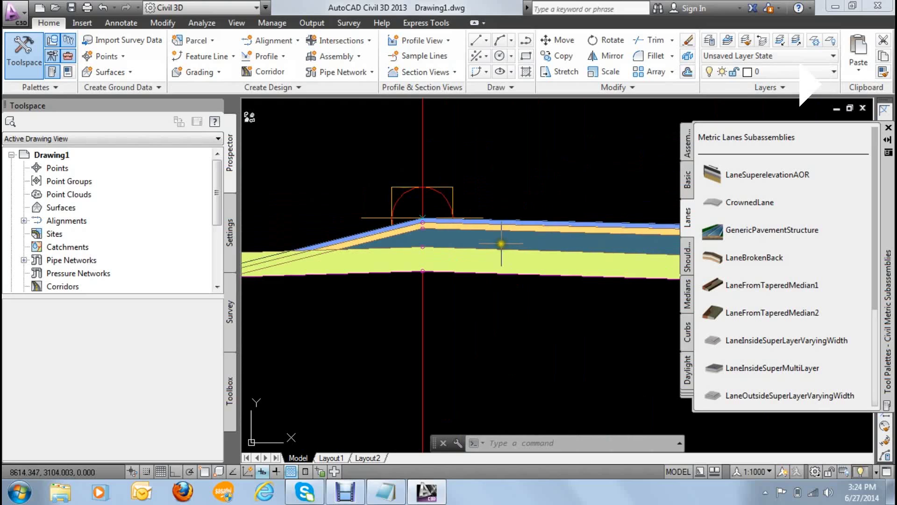
{"action": "scroll", "coordinate": [502, 244], "scroll_direction": "down", "scroll_amount": 3}
{"action": "scroll", "coordinate": [497, 244], "scroll_direction": "down", "scroll_amount": 2}
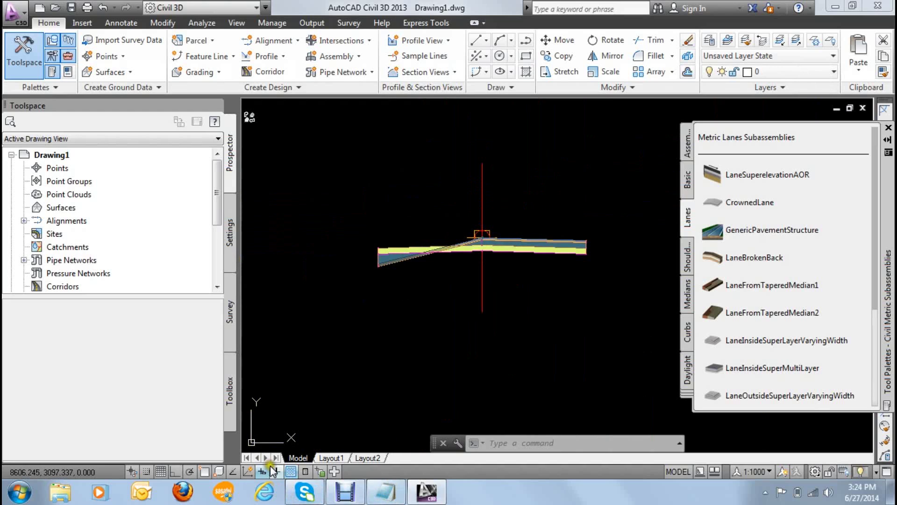
Step: Open the placed CrownedLane subassembly's properties with the PR command
{"action": "left_click", "coordinate": [464, 247]}
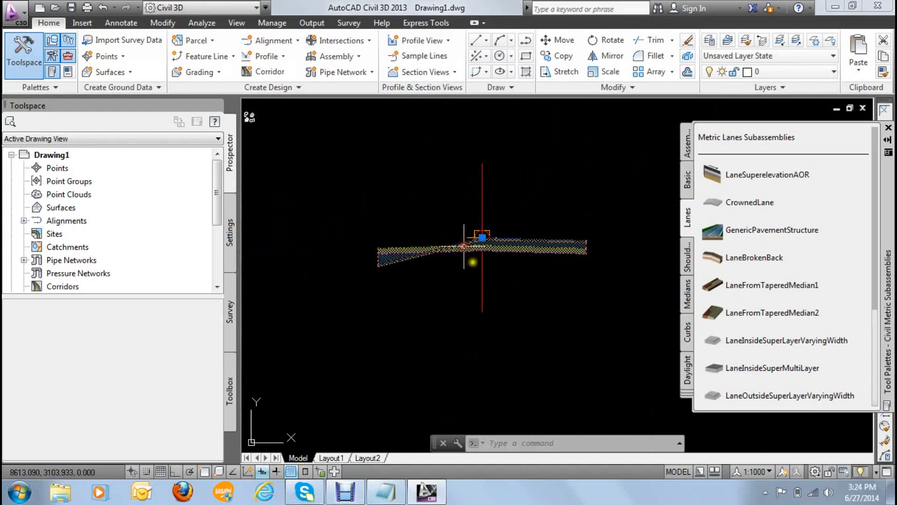
{"action": "type", "text": "P"}
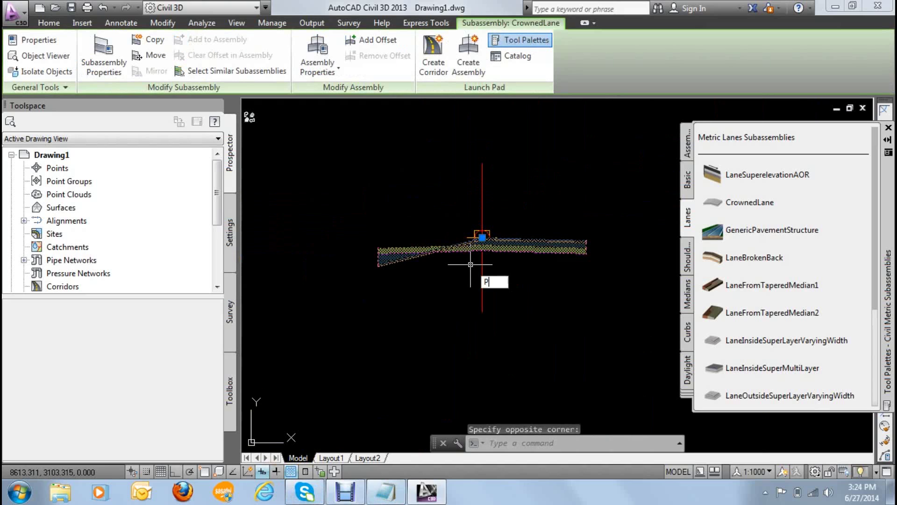
{"action": "type", "text": "R"}
{"action": "key", "text": "Return"}
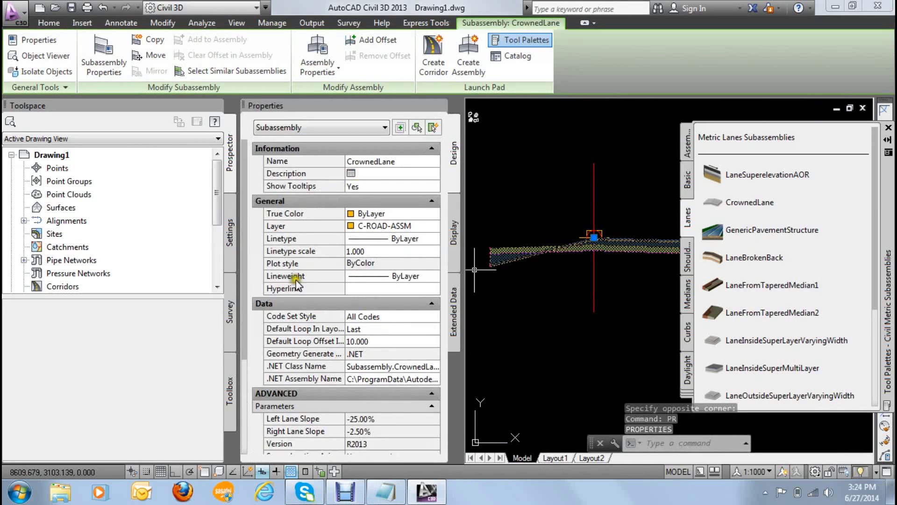
{"action": "left_click", "coordinate": [245, 234]}
{"action": "left_click_drag", "start_coordinate": [244, 234], "coordinate": [243, 397]}
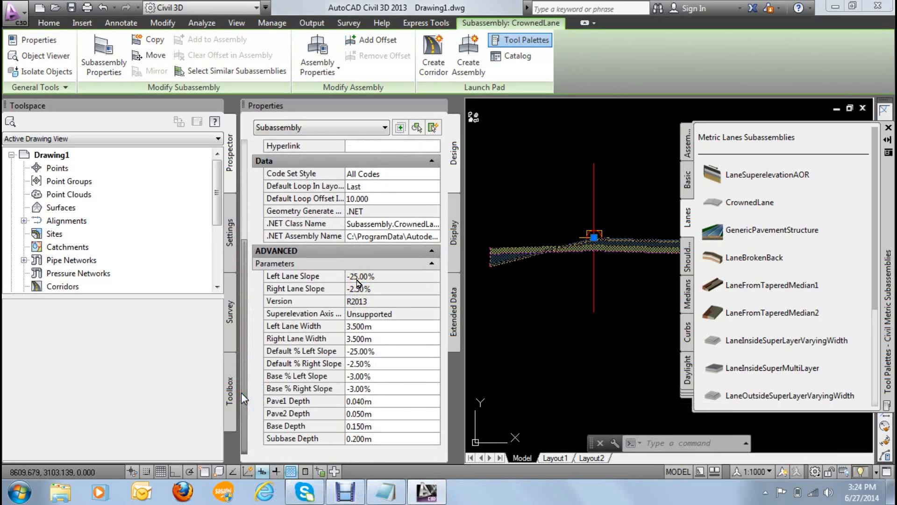
Step: Set Default % Left Slope to -2.50% and check the Left Lane Slope value
{"action": "left_click", "coordinate": [384, 351]}
{"action": "left_click", "coordinate": [350, 350]}
{"action": "type", "text": "-2.5"}
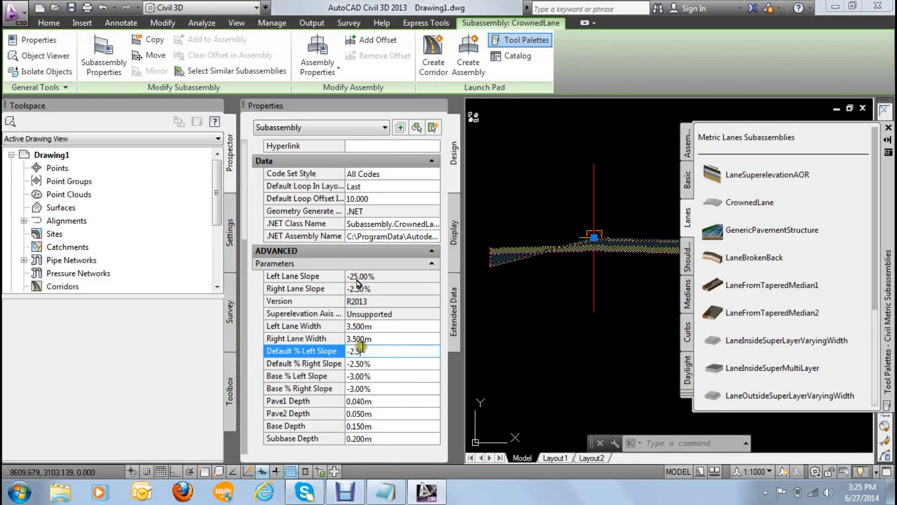
{"action": "left_click", "coordinate": [388, 364]}
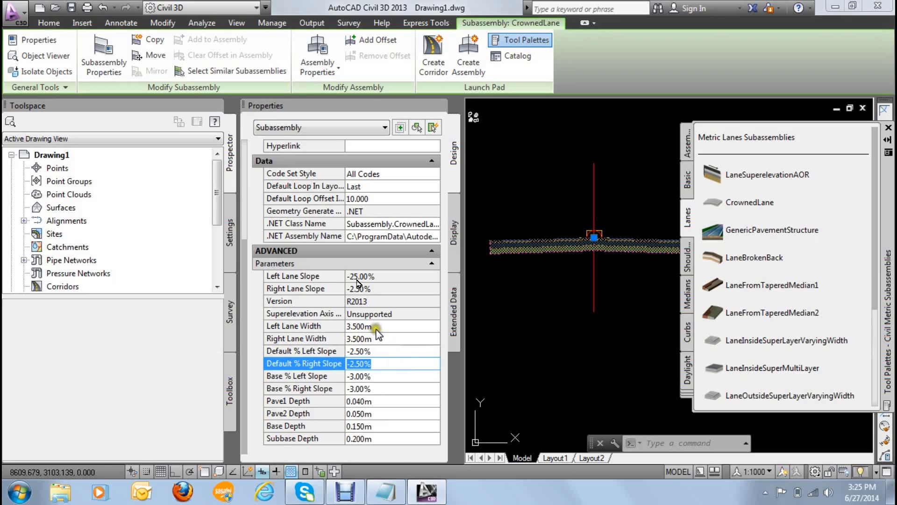
{"action": "left_click", "coordinate": [385, 276]}
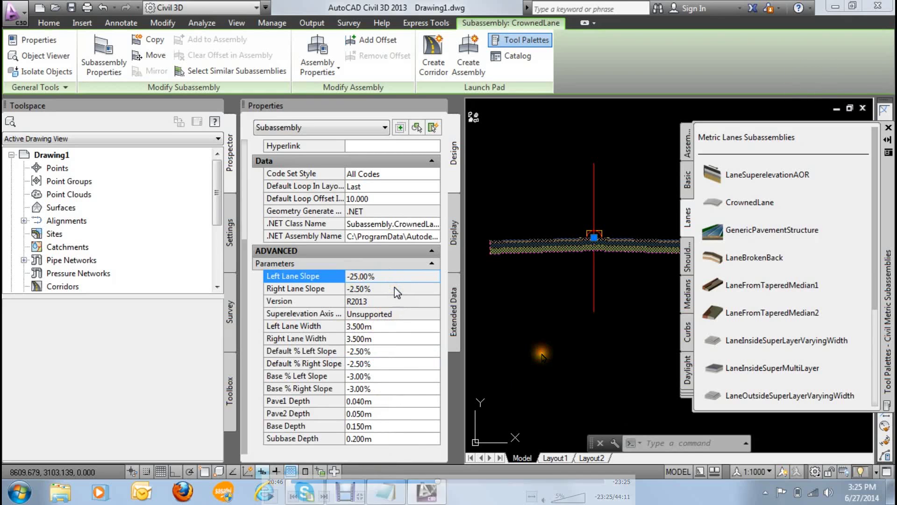
{"action": "key", "text": "Escape"}
Step: Check the Debut recorder, then return the tutorial video in VLC to full screen
{"action": "left_click", "coordinate": [649, 494]}
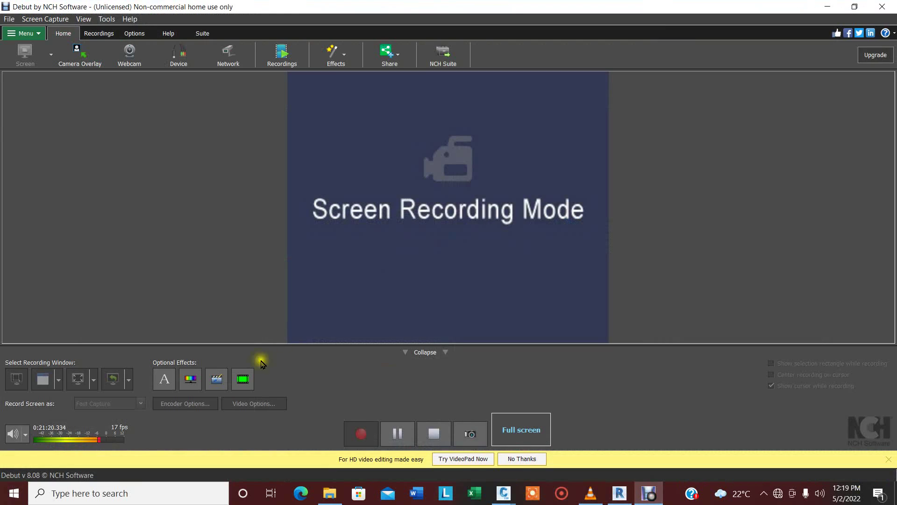
{"action": "left_click", "coordinate": [396, 435]}
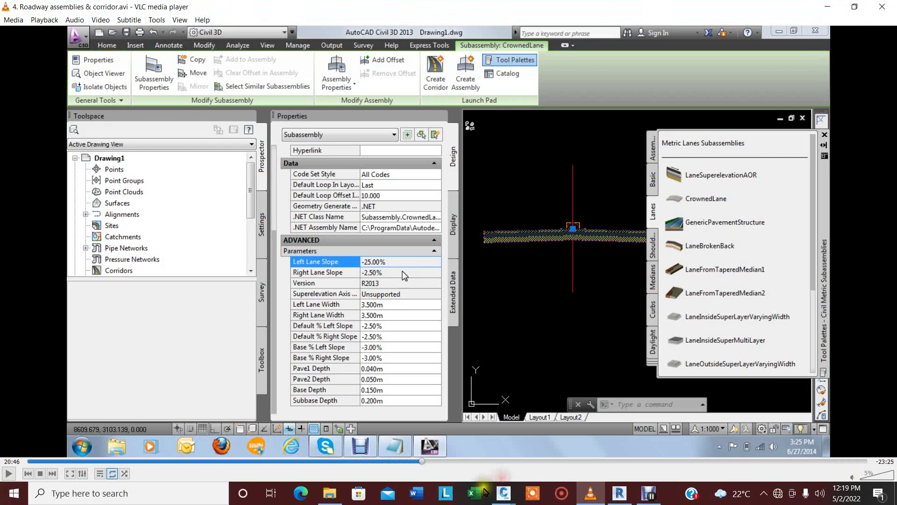
{"action": "left_click", "coordinate": [592, 495]}
{"action": "left_click", "coordinate": [594, 501]}
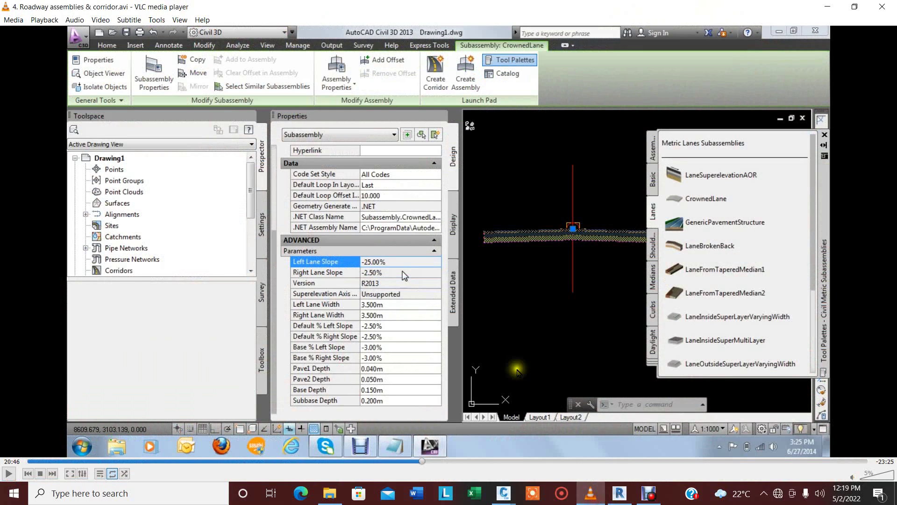
{"action": "double_click", "coordinate": [523, 330]}
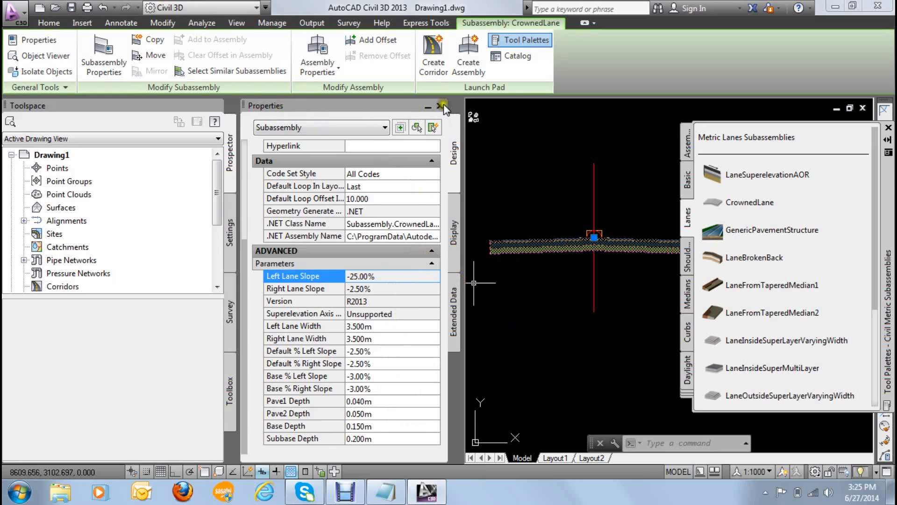
Step: Close the CrownedLane properties, clear the selection, and resume the tutorial video
{"action": "left_click", "coordinate": [441, 106]}
{"action": "scroll", "coordinate": [444, 243], "scroll_direction": "up", "scroll_amount": 3}
{"action": "scroll", "coordinate": [519, 244], "scroll_direction": "down", "scroll_amount": 1}
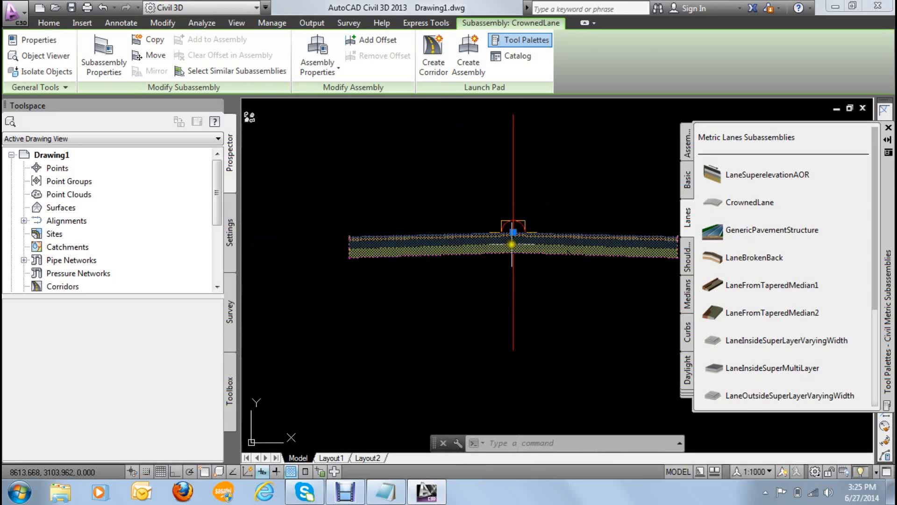
{"action": "scroll", "coordinate": [510, 251], "scroll_direction": "up", "scroll_amount": 2}
{"action": "scroll", "coordinate": [467, 208], "scroll_direction": "up", "scroll_amount": 1}
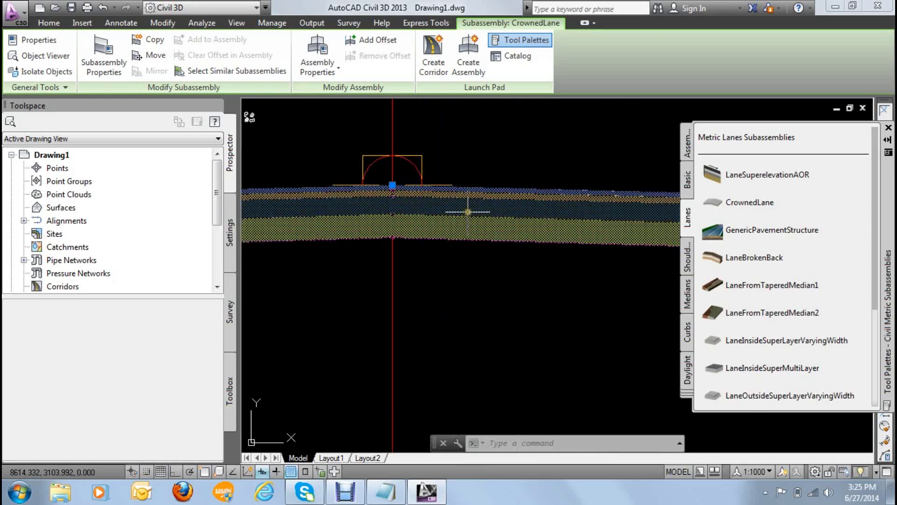
{"action": "key", "text": "Escape"}
{"action": "scroll", "coordinate": [466, 212], "scroll_direction": "down", "scroll_amount": 4}
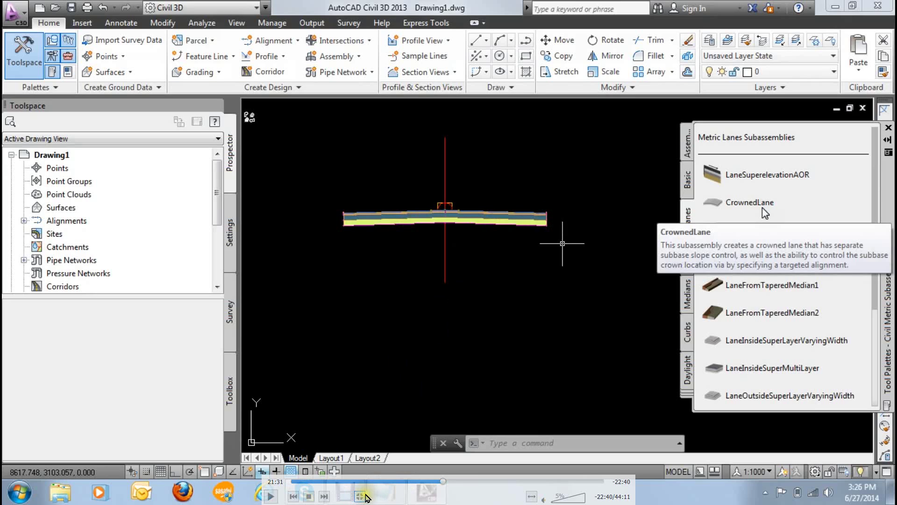
{"action": "key", "text": "space"}
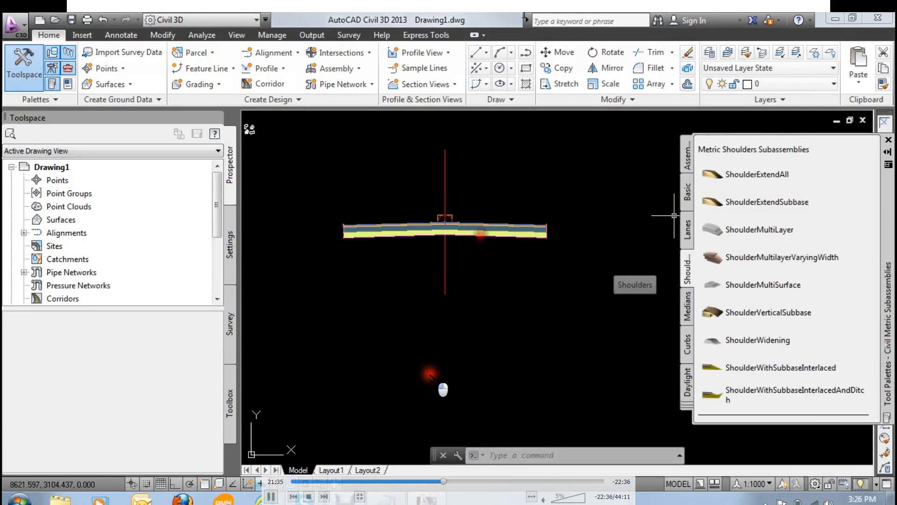
Step: Leave video fullscreen, check the Debut recorder, then restore the tutorial video to fullscreen
{"action": "double_click", "coordinate": [430, 377]}
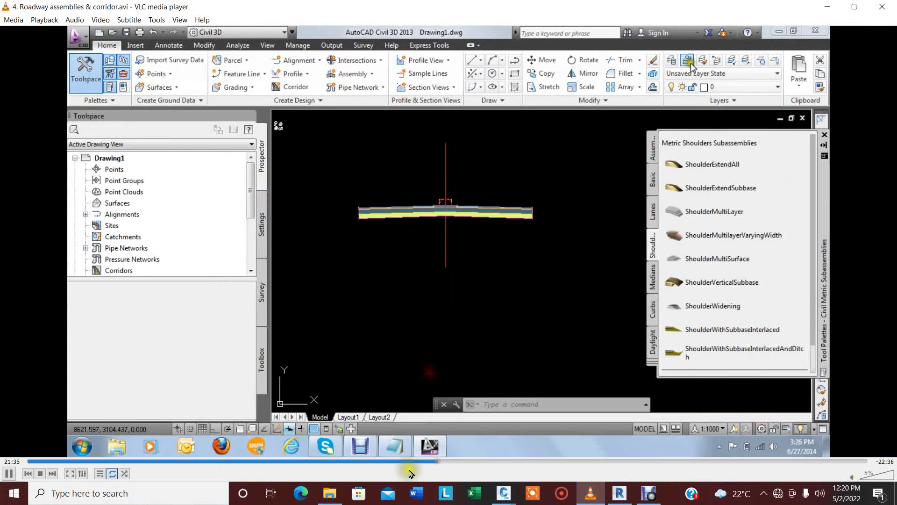
{"action": "left_click", "coordinate": [652, 499]}
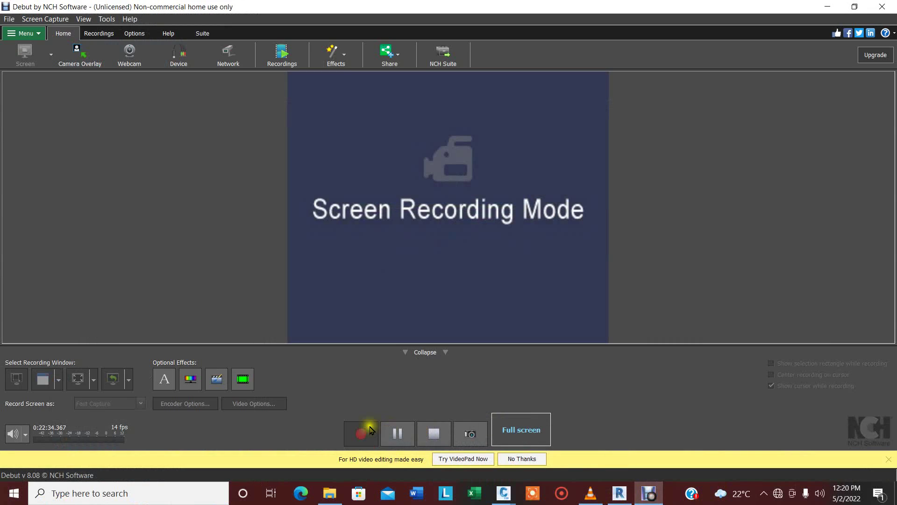
{"action": "left_click", "coordinate": [373, 431]}
{"action": "left_click", "coordinate": [587, 491]}
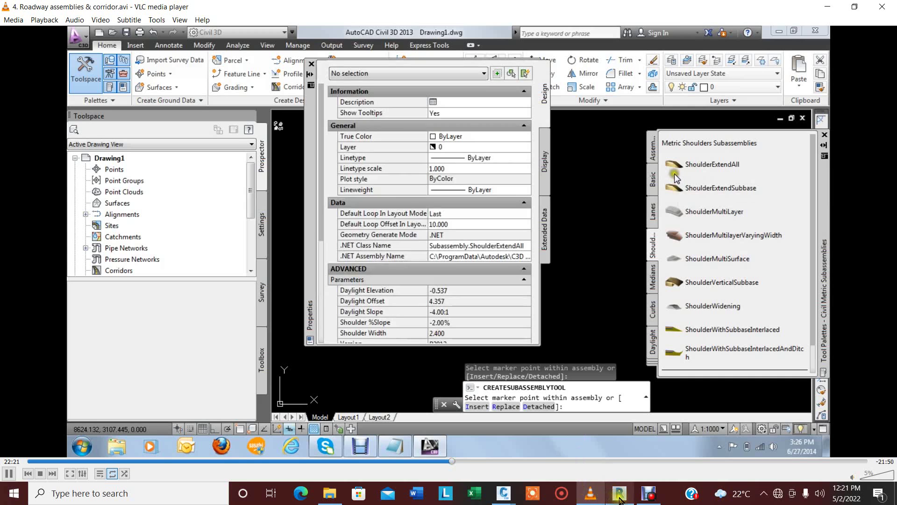
{"action": "left_click", "coordinate": [589, 492]}
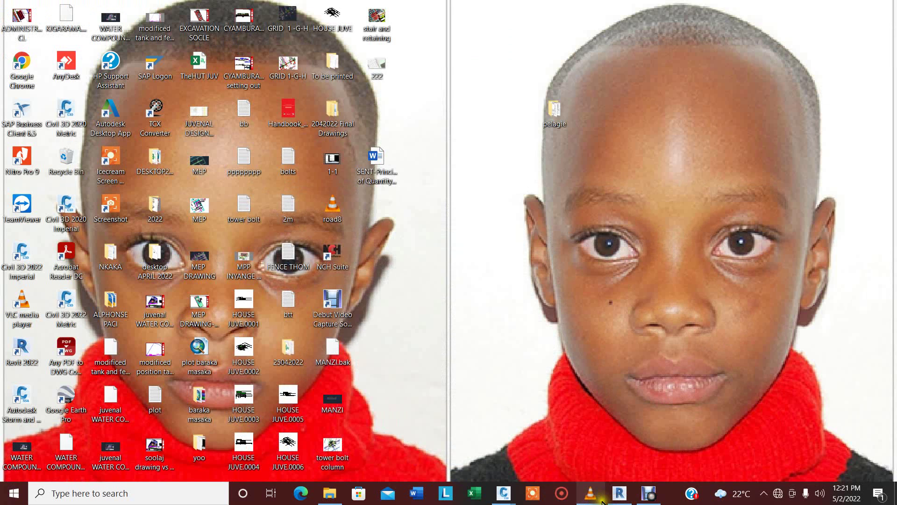
{"action": "left_click", "coordinate": [590, 493]}
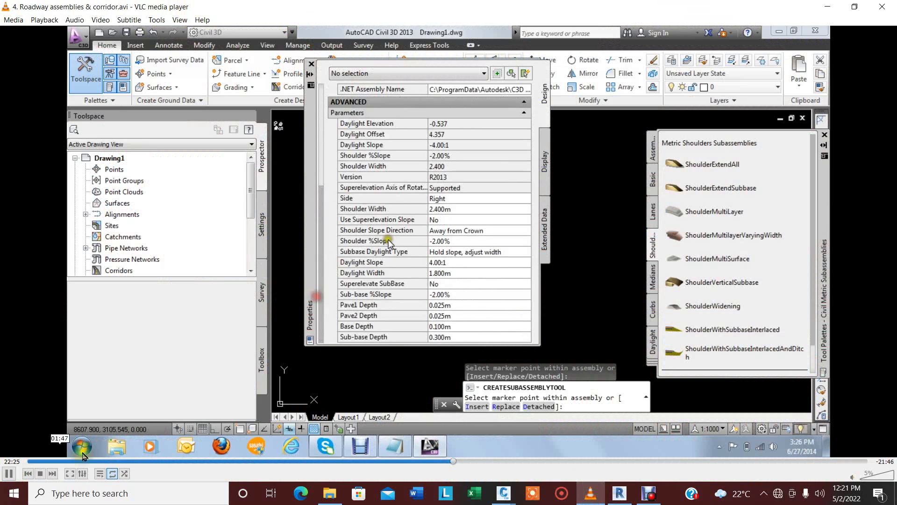
{"action": "key", "text": "f"}
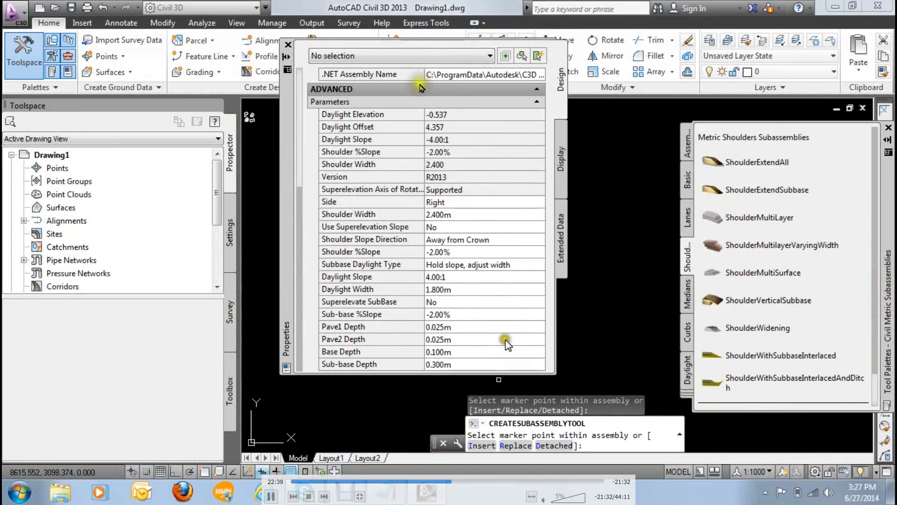
{"action": "left_click", "coordinate": [470, 204]}
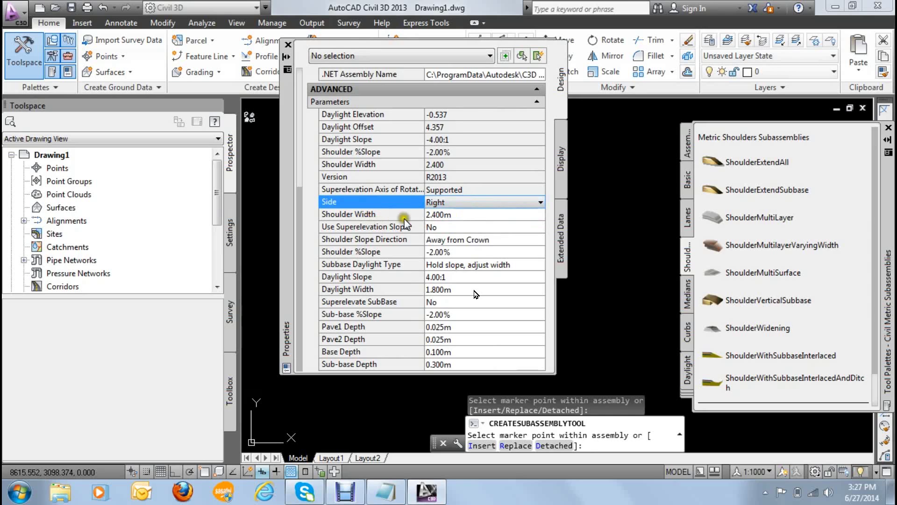
{"action": "left_click", "coordinate": [461, 216]}
{"action": "left_click_drag", "start_coordinate": [461, 217], "coordinate": [425, 215]}
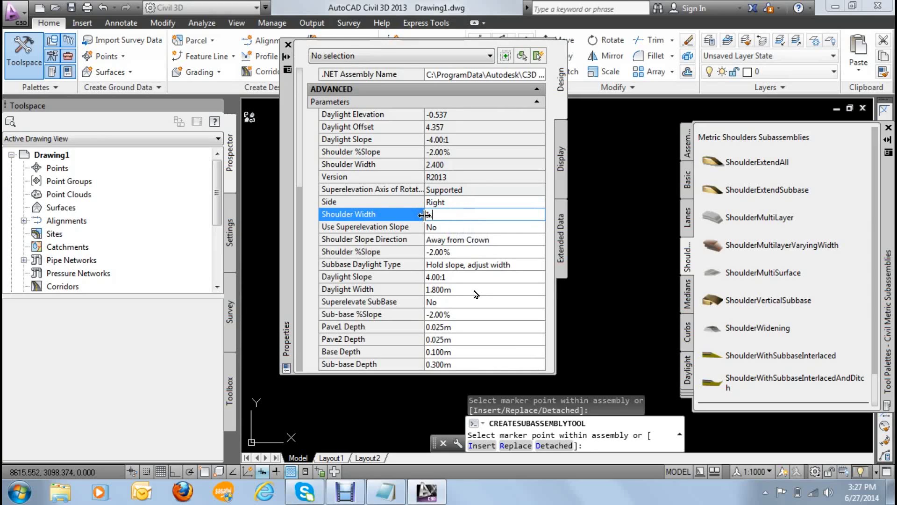
{"action": "type", "text": "1.5"}
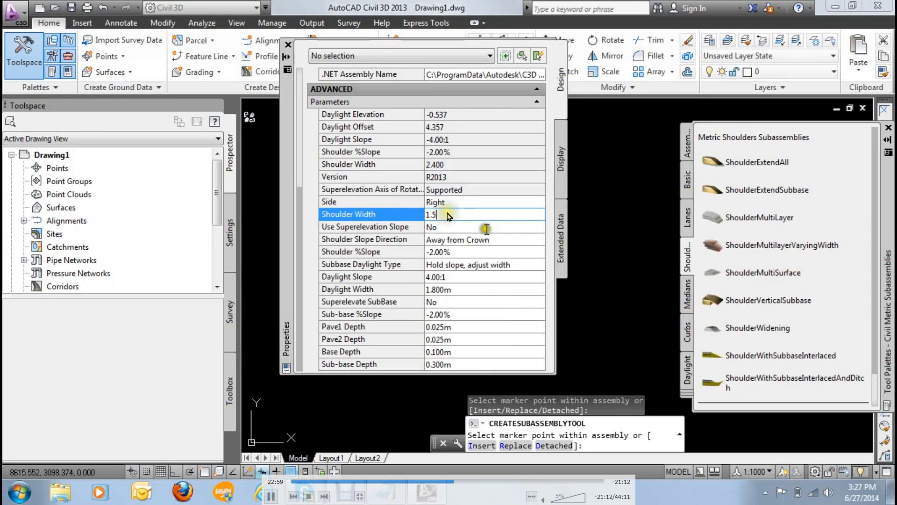
{"action": "key", "text": "Return"}
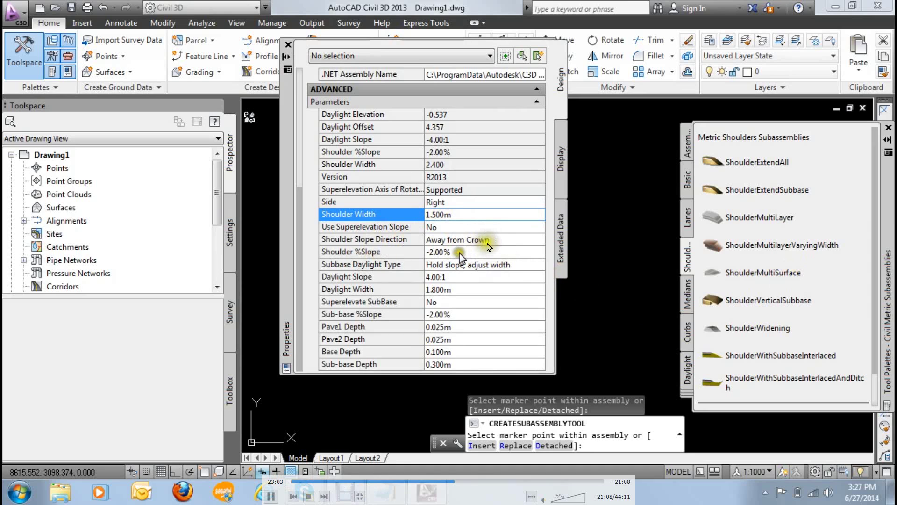
{"action": "left_click", "coordinate": [460, 251]}
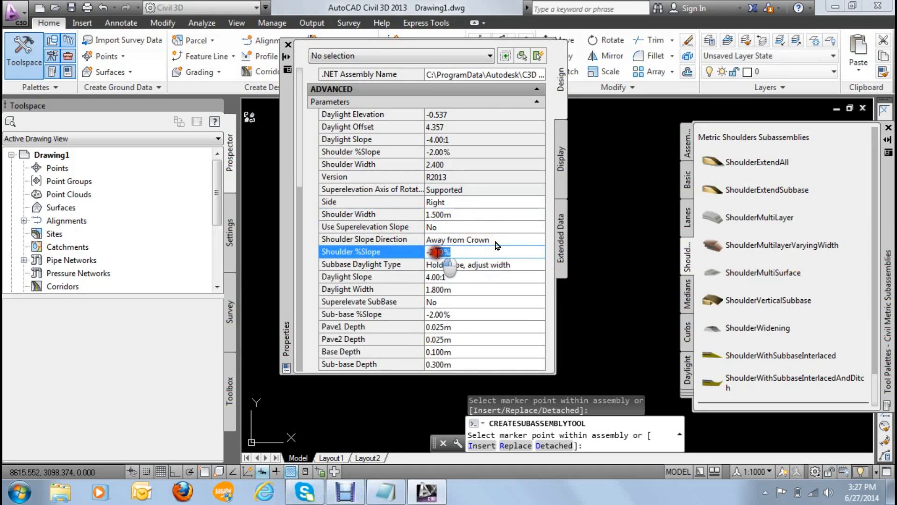
{"action": "left_click", "coordinate": [440, 255]}
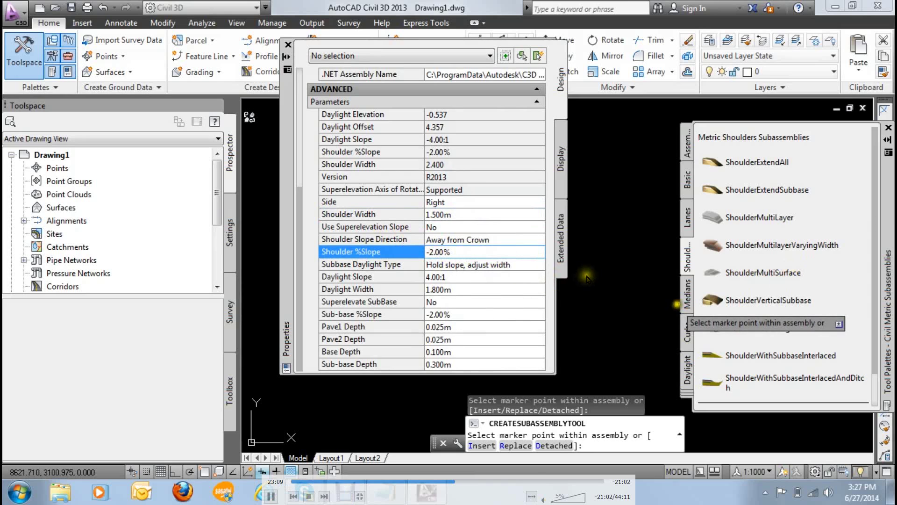
{"action": "double_click", "coordinate": [437, 251]}
{"action": "type", "text": "5"}
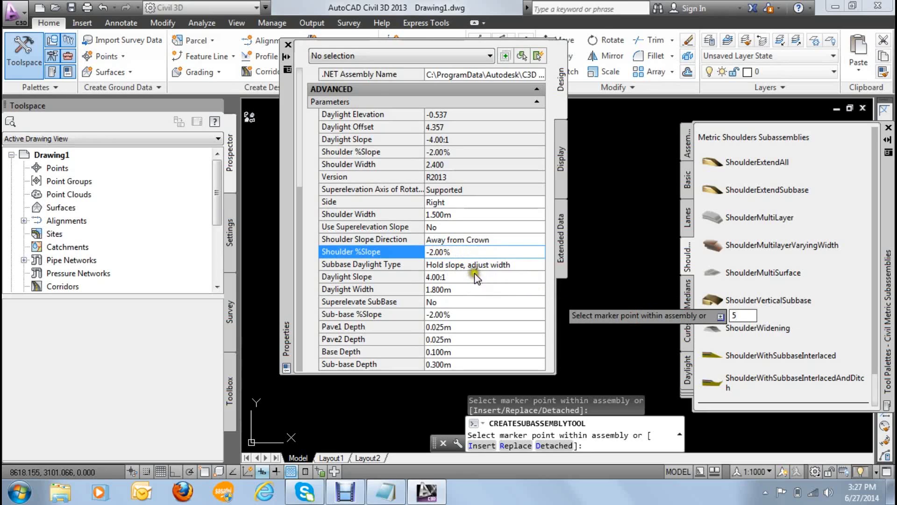
{"action": "left_click", "coordinate": [491, 216]}
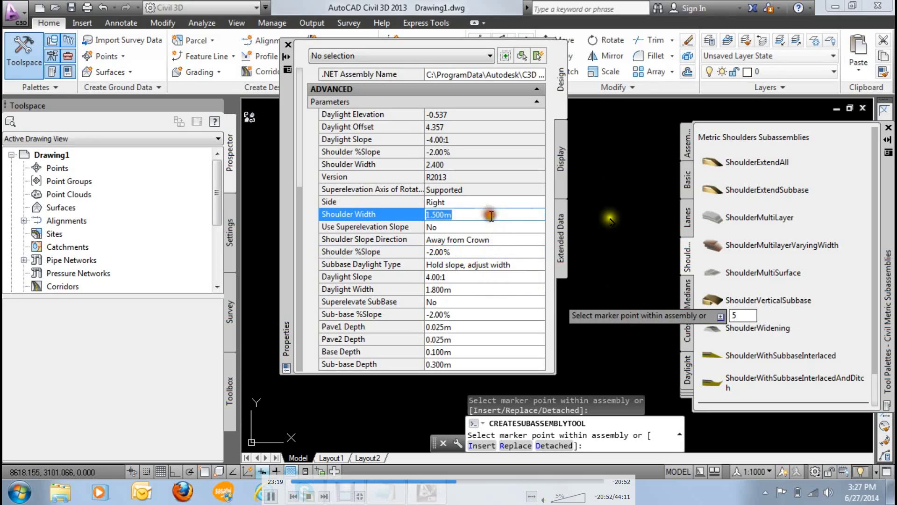
{"action": "left_click", "coordinate": [456, 251]}
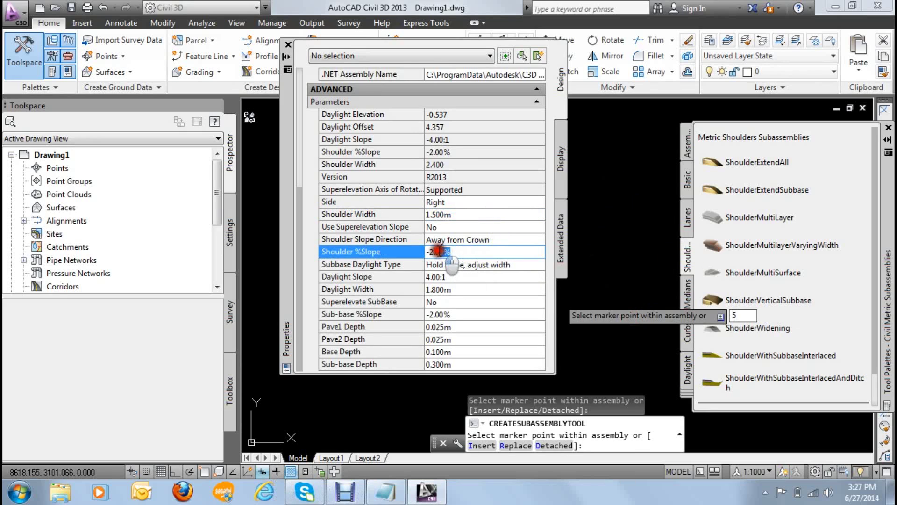
{"action": "left_click", "coordinate": [436, 252]}
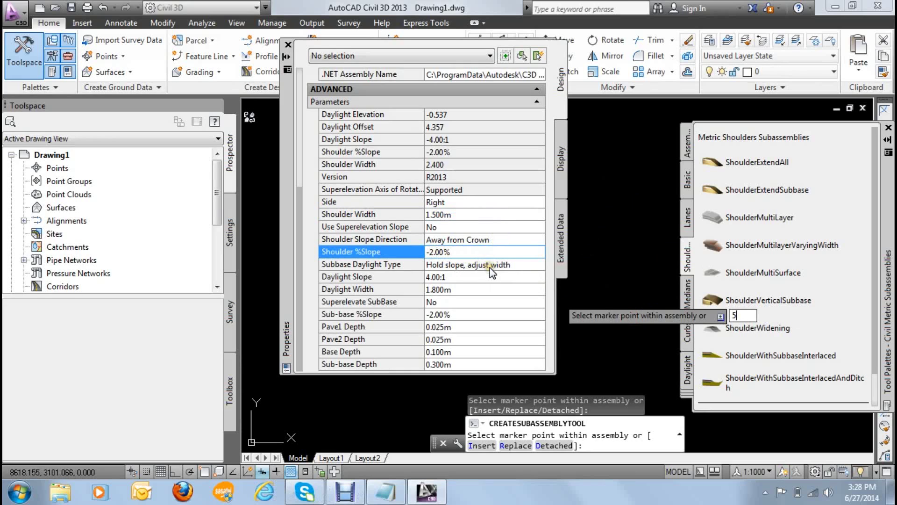
{"action": "key", "text": "Return"}
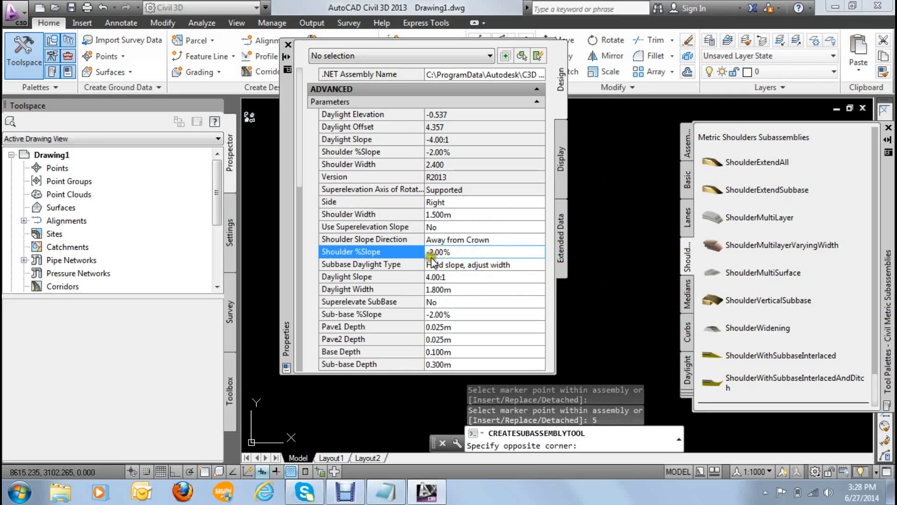
{"action": "left_click", "coordinate": [473, 279]}
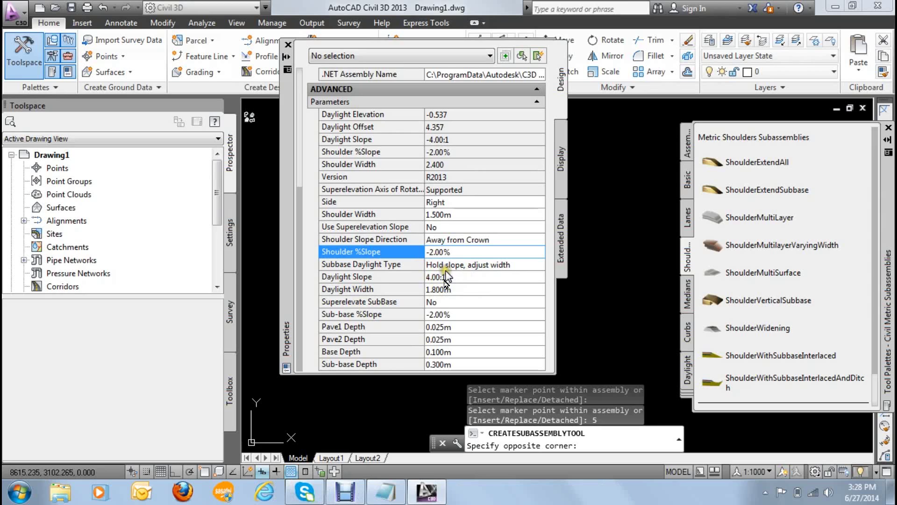
{"action": "left_click", "coordinate": [472, 277]}
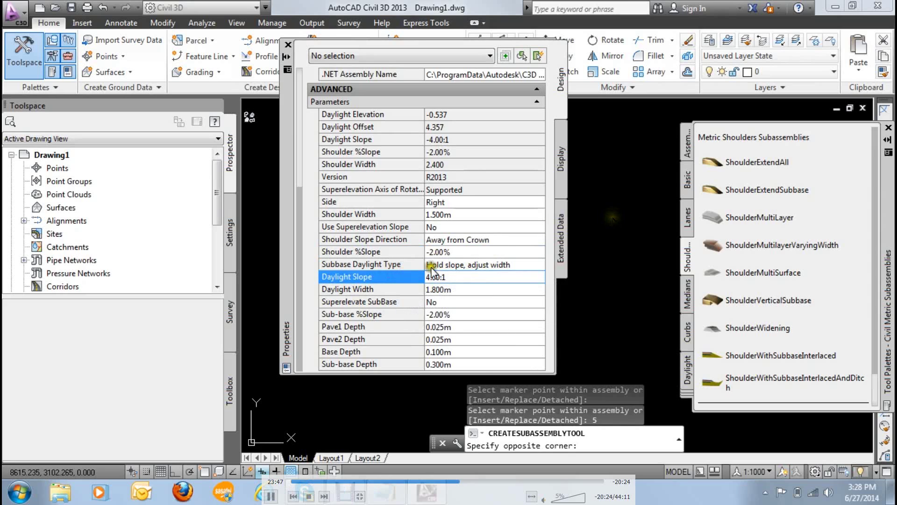
{"action": "left_click", "coordinate": [470, 290]}
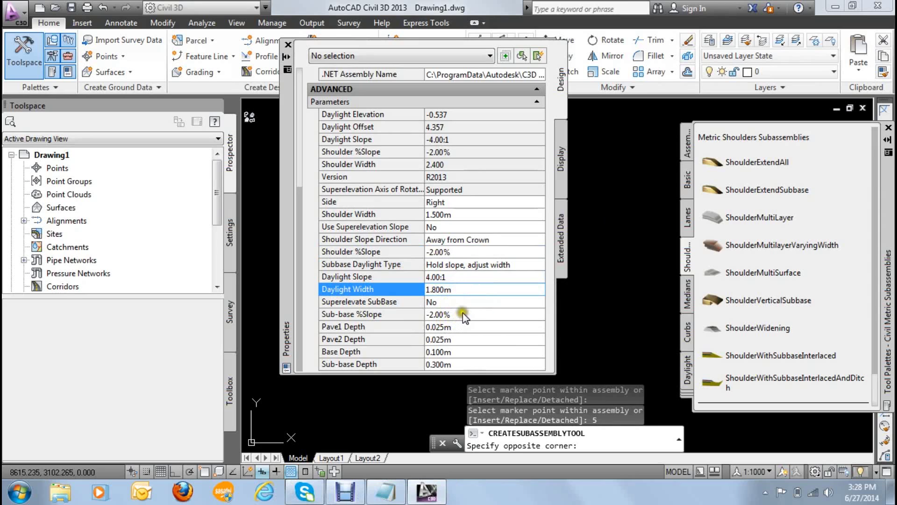
{"action": "left_click", "coordinate": [466, 303]}
{"action": "left_click", "coordinate": [464, 303]}
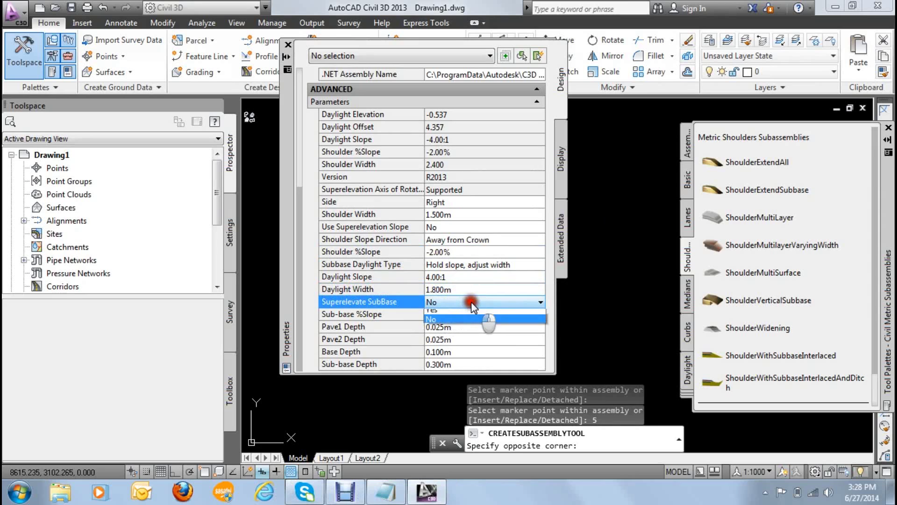
{"action": "left_click", "coordinate": [464, 304]}
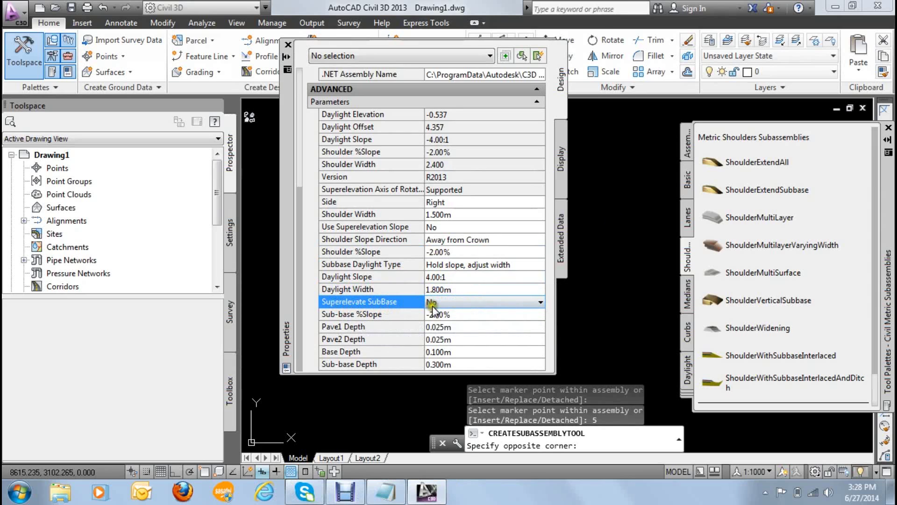
{"action": "left_click", "coordinate": [476, 302]}
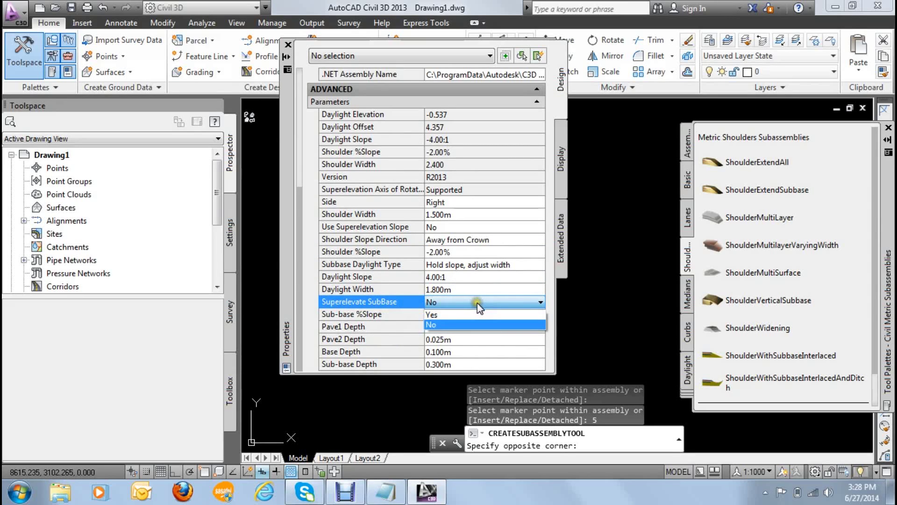
{"action": "left_click", "coordinate": [478, 300]}
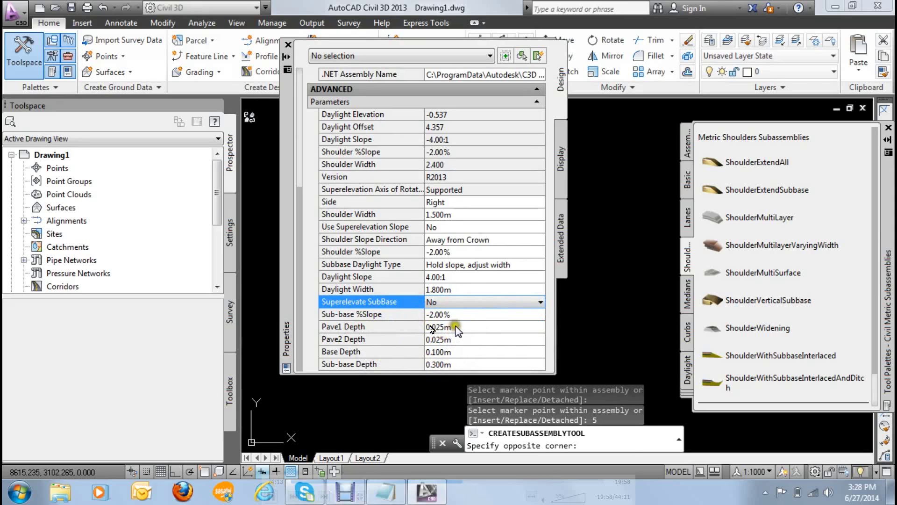
{"action": "left_click", "coordinate": [440, 328]}
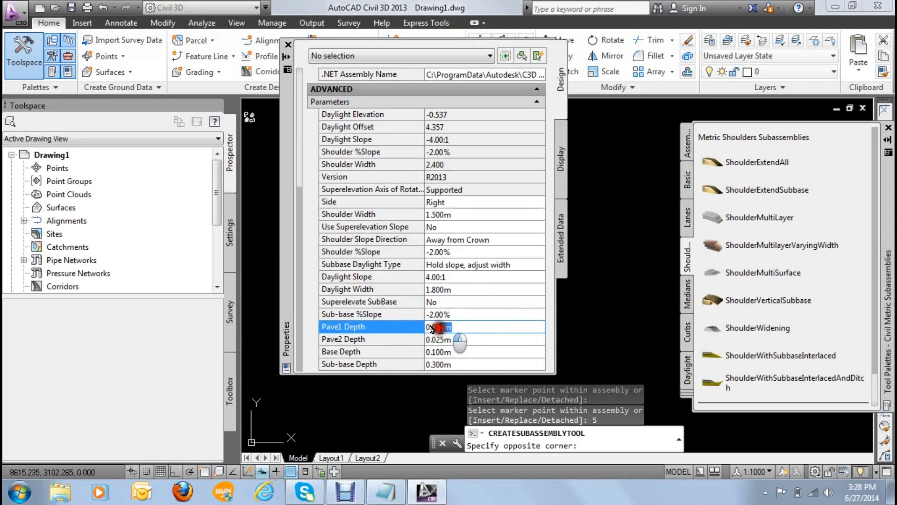
{"action": "left_click", "coordinate": [432, 327]}
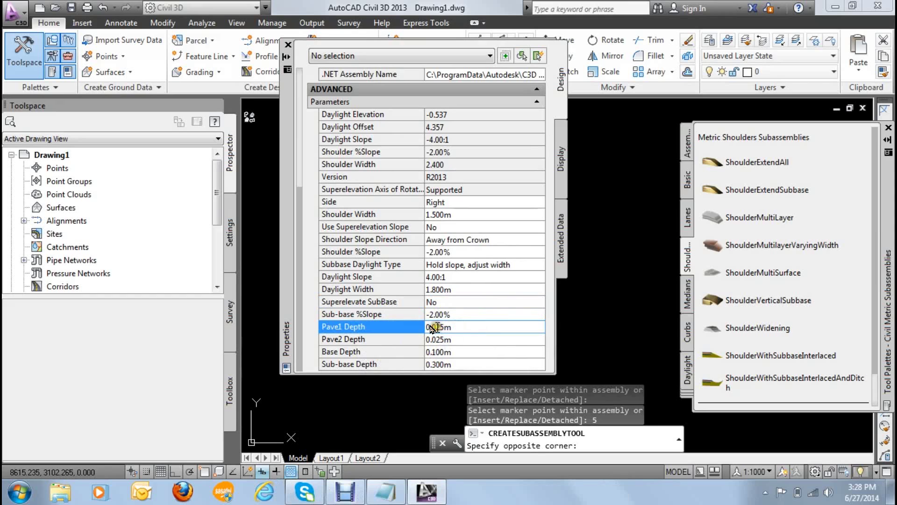
{"action": "type", "text": "4"}
Step: Clear the stray selection and place a ShoulderExtendAll shoulder on the assembly
{"action": "left_click", "coordinate": [287, 45]}
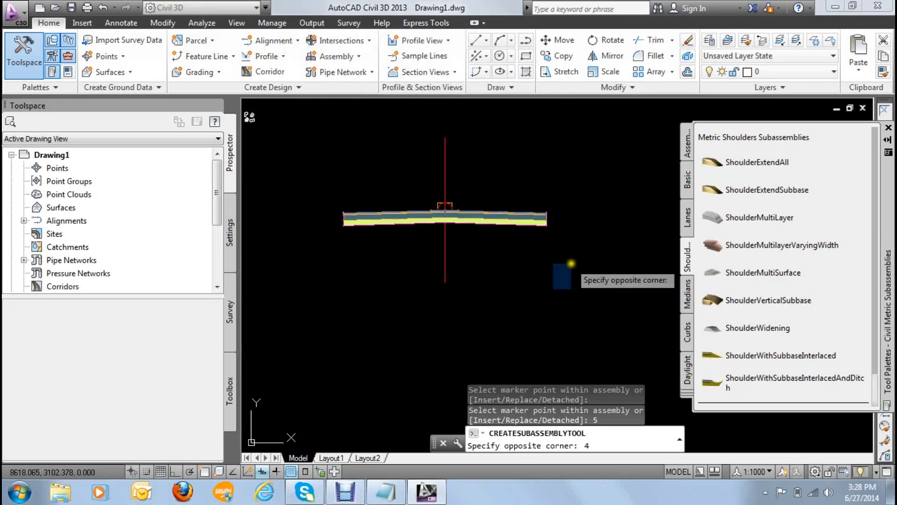
{"action": "left_click", "coordinate": [507, 248]}
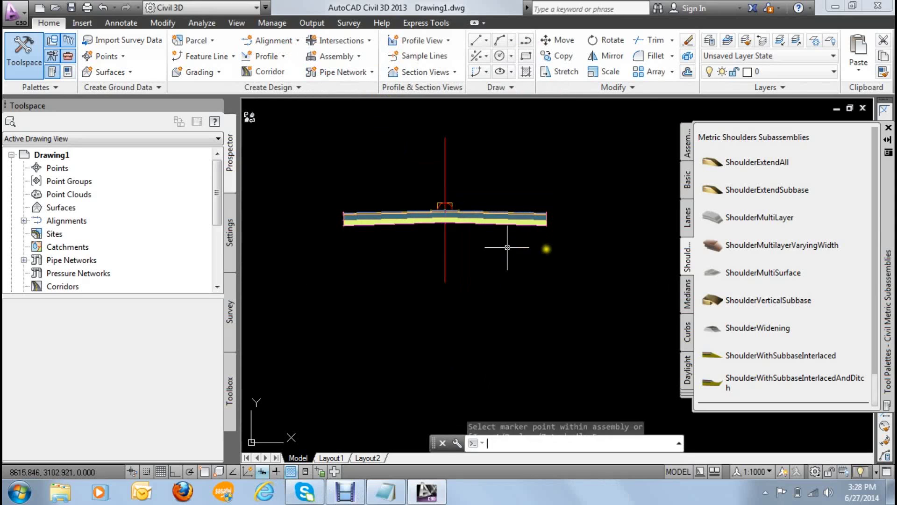
{"action": "key", "text": "Escape"}
{"action": "left_click", "coordinate": [751, 161]}
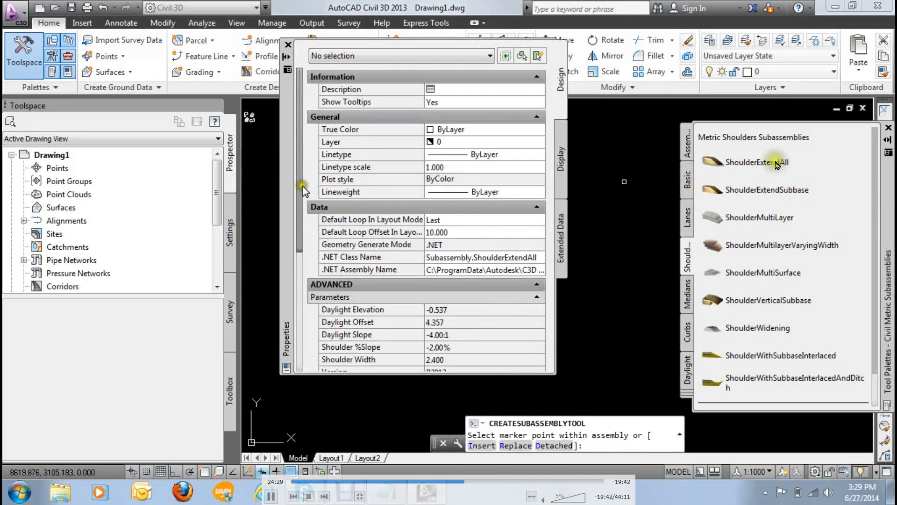
{"action": "left_click_drag", "start_coordinate": [302, 186], "coordinate": [299, 303]}
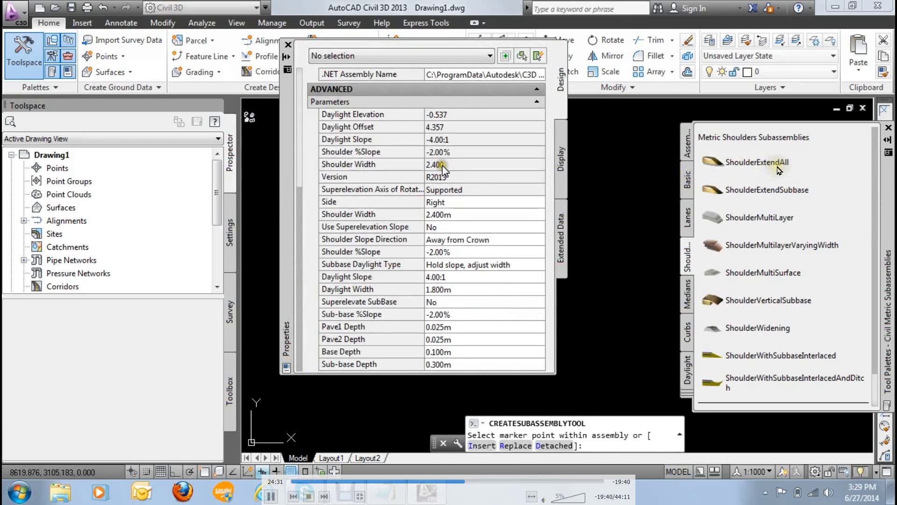
{"action": "left_click", "coordinate": [457, 214]}
{"action": "type", "text": "1.5"}
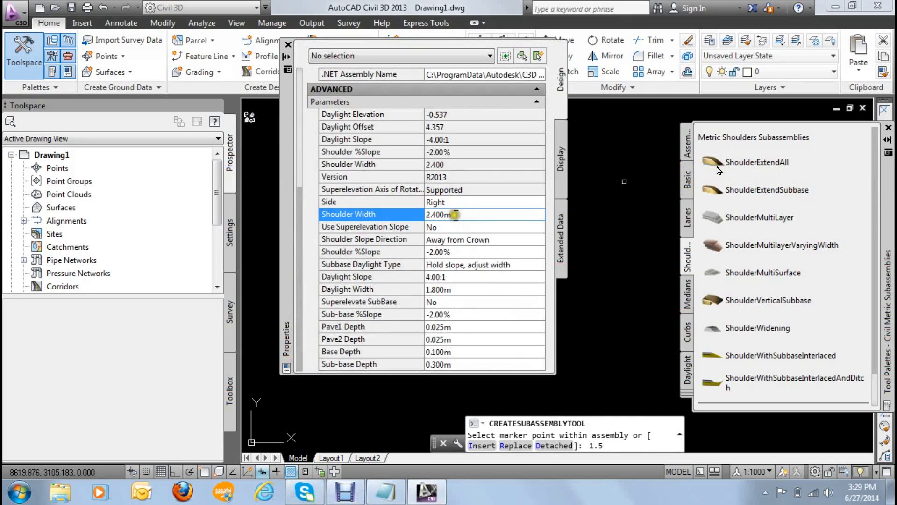
{"action": "key", "text": "Return"}
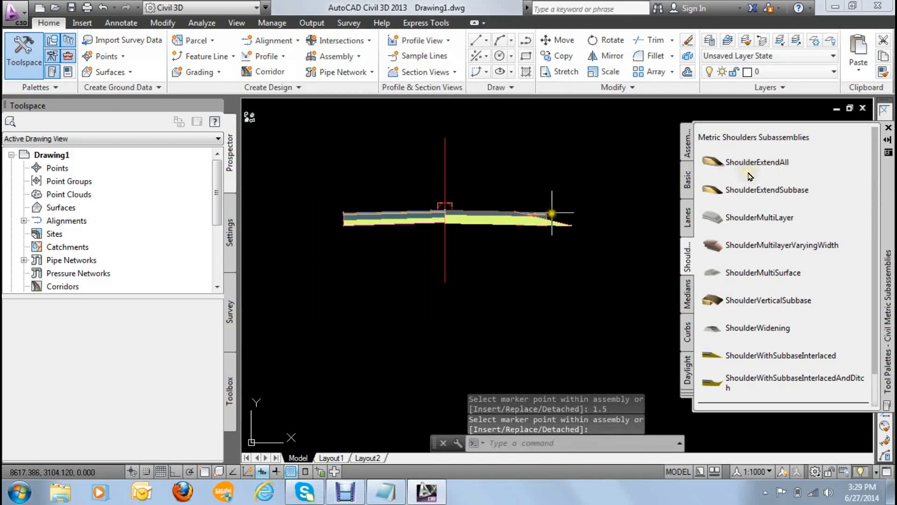
Step: Select the newly placed shoulder subassembly and delete it
{"action": "scroll", "coordinate": [533, 226], "scroll_direction": "up", "scroll_amount": 2}
{"action": "scroll", "coordinate": [533, 226], "scroll_direction": "up", "scroll_amount": 2}
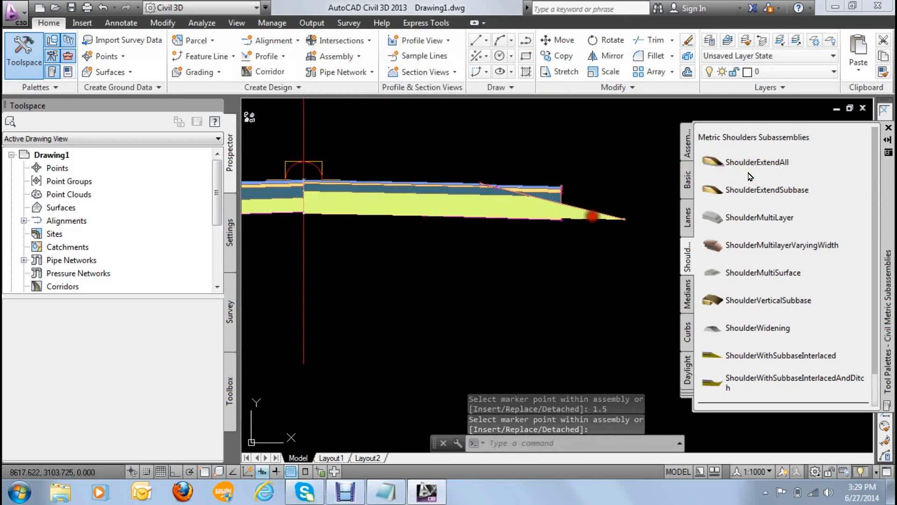
{"action": "left_click", "coordinate": [588, 216]}
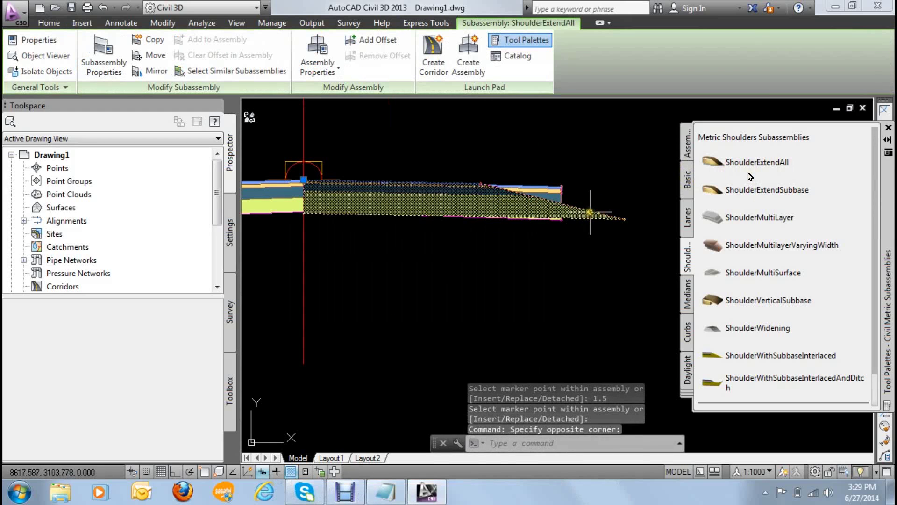
{"action": "key", "text": "Delete"}
Step: Review the ShoulderExtendSubbase Shoulder Width in Properties, then cancel and exit video fullscreen
{"action": "scroll", "coordinate": [514, 215], "scroll_direction": "down", "scroll_amount": 2}
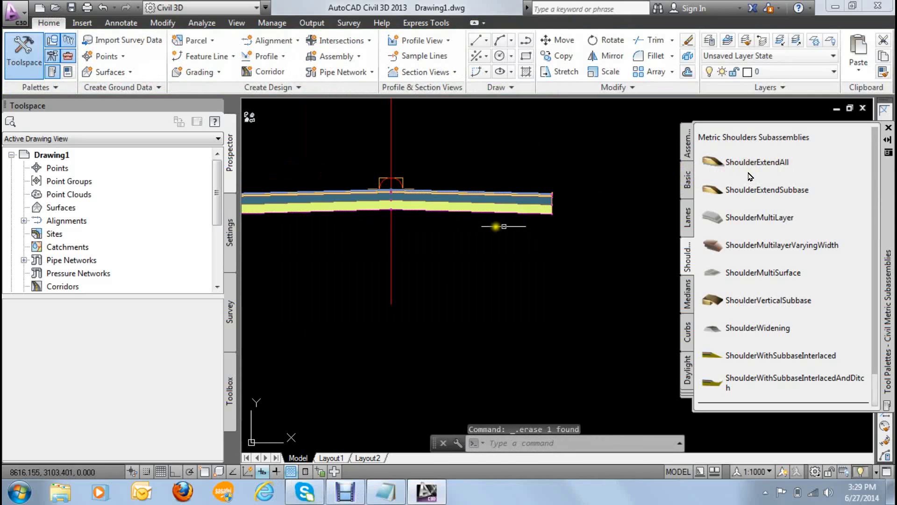
{"action": "scroll", "coordinate": [496, 220], "scroll_direction": "down", "scroll_amount": 1}
{"action": "scroll", "coordinate": [492, 210], "scroll_direction": "up", "scroll_amount": 1}
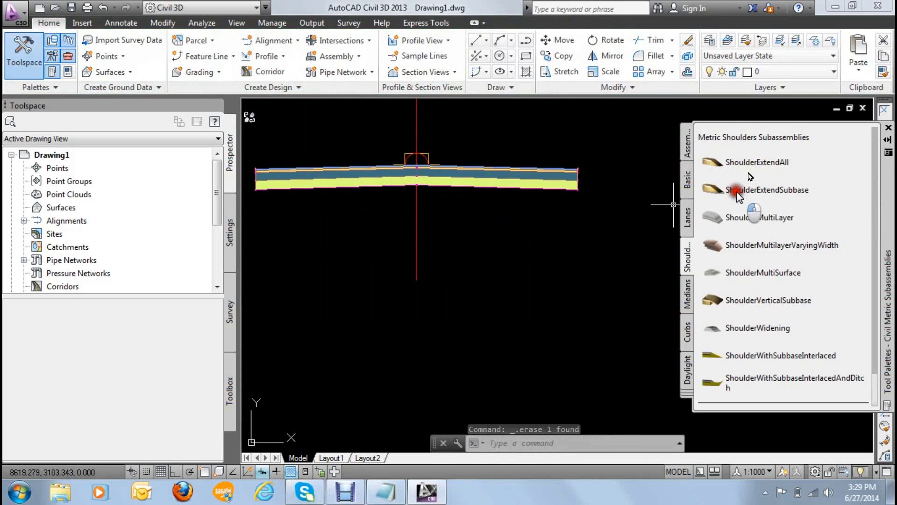
{"action": "key", "text": "ctrl+1"}
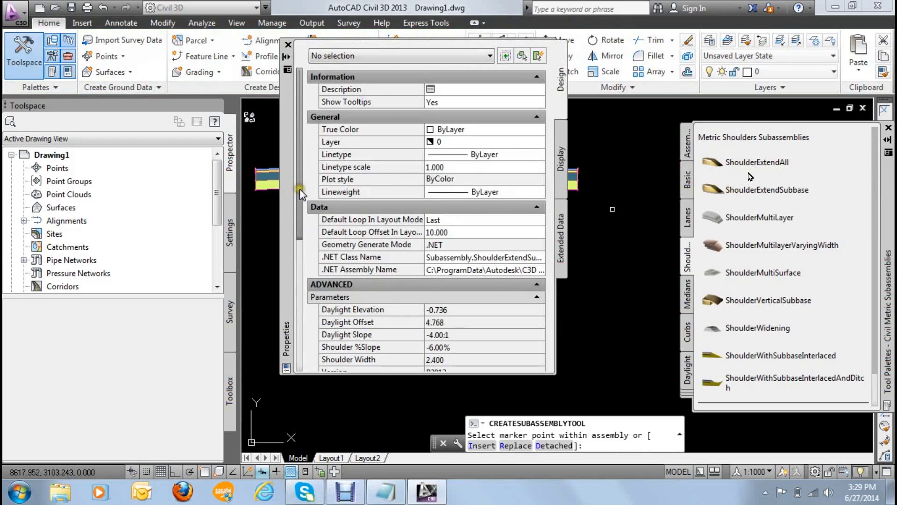
{"action": "left_click_drag", "start_coordinate": [299, 196], "coordinate": [295, 332]}
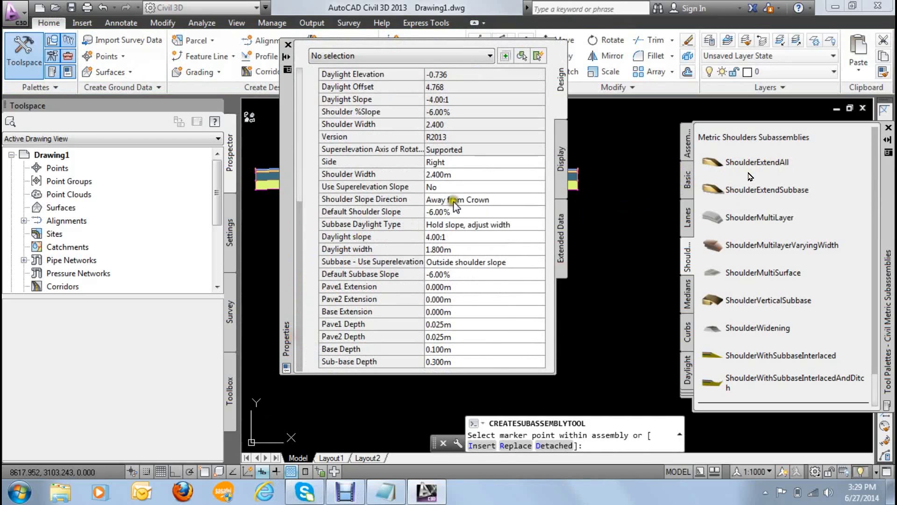
{"action": "left_click", "coordinate": [457, 173]}
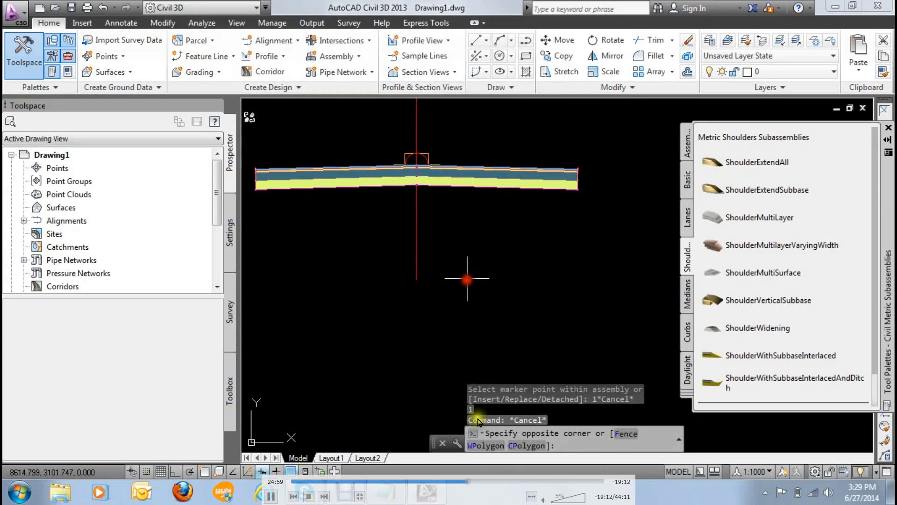
{"action": "key", "text": "Escape"}
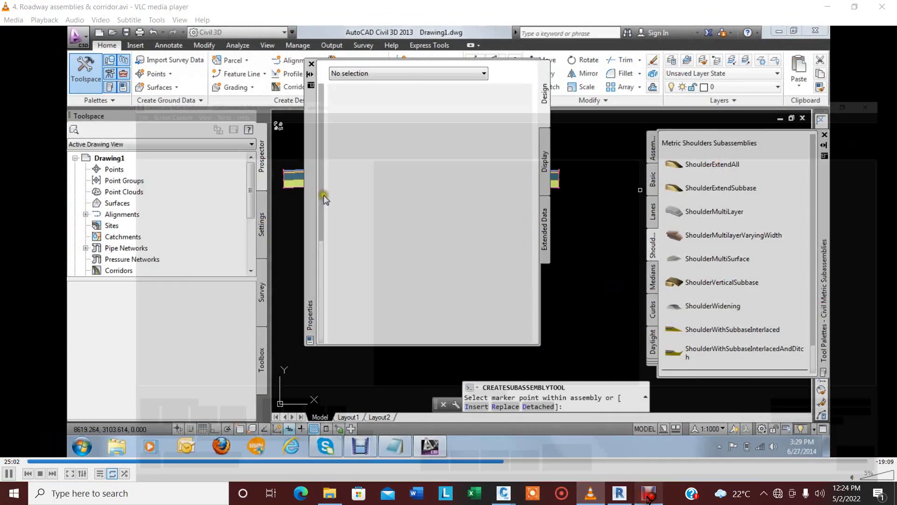
Step: Resume recording in Debut and bring the tutorial video player back to the front
{"action": "left_click", "coordinate": [649, 493]}
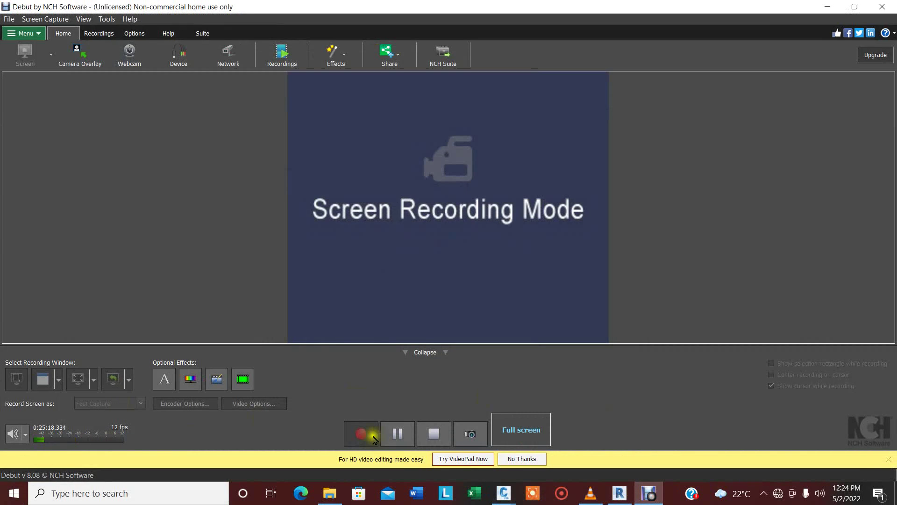
{"action": "left_click", "coordinate": [398, 434]}
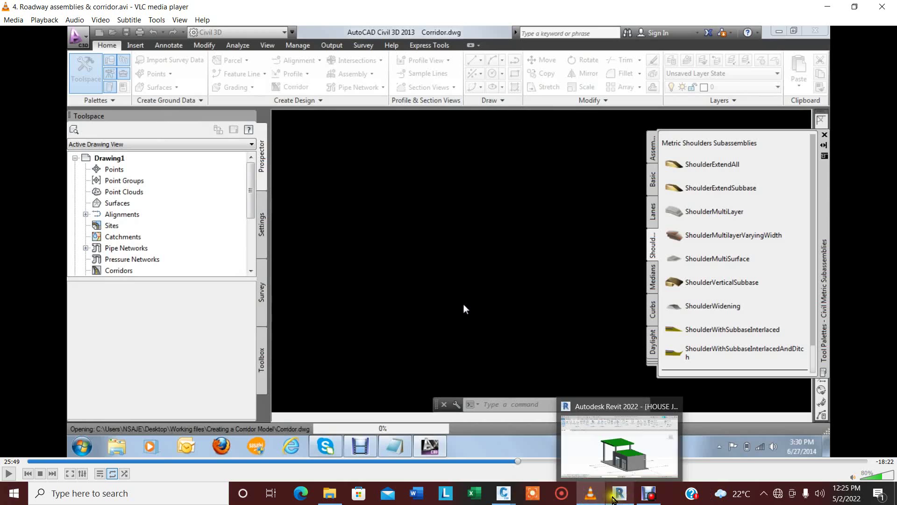
{"action": "left_click", "coordinate": [592, 493]}
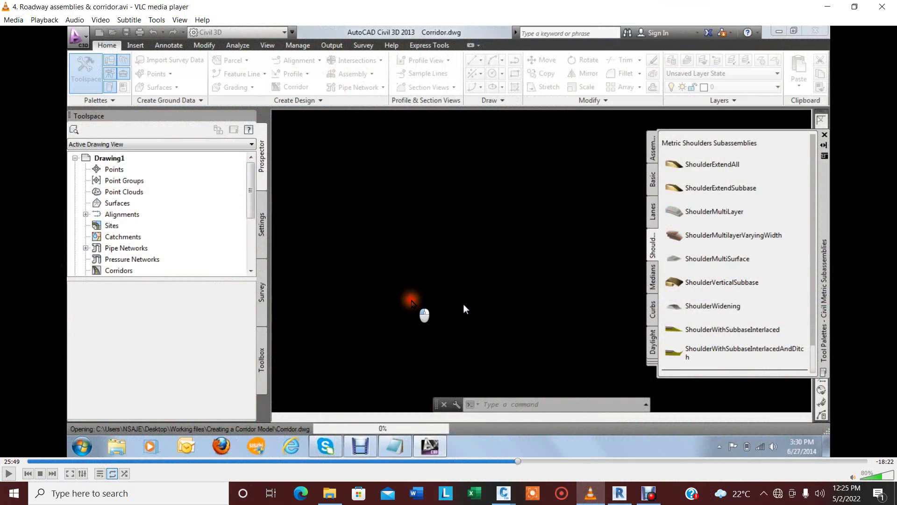
Step: Pan and zoom Corridor.dwg so blank drawing space sits above the profile view
{"action": "double_click", "coordinate": [464, 304]}
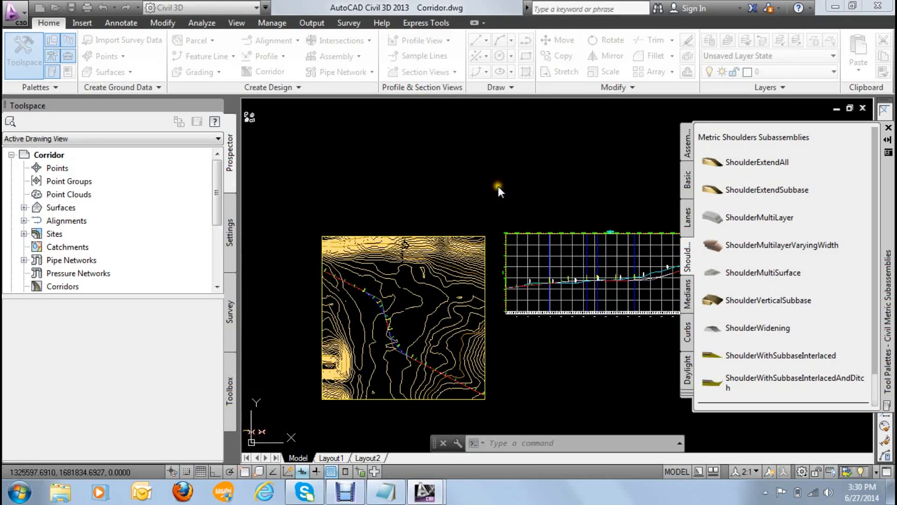
{"action": "scroll", "coordinate": [526, 205], "scroll_direction": "down", "scroll_amount": 2}
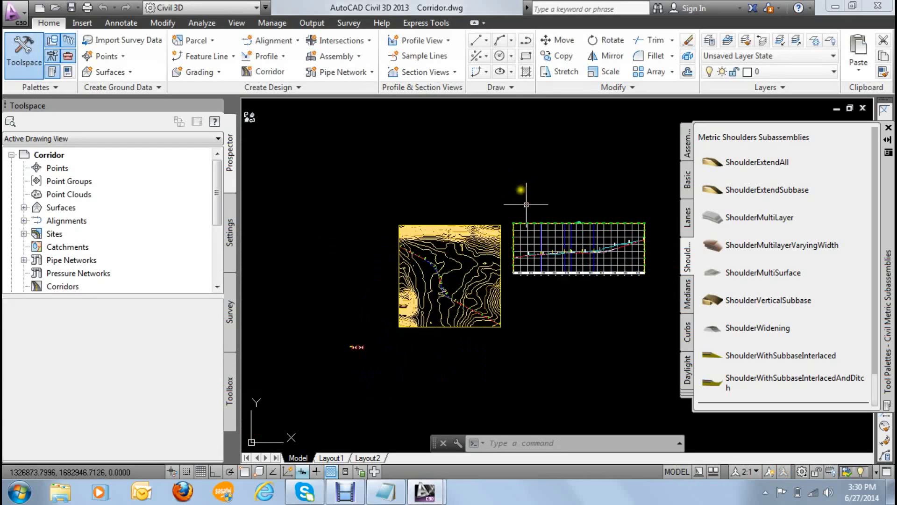
{"action": "middle_click_drag", "start_coordinate": [527, 194], "coordinate": [341, 194]}
{"action": "scroll", "coordinate": [328, 195], "scroll_direction": "up", "scroll_amount": 1}
{"action": "scroll", "coordinate": [327, 196], "scroll_direction": "up", "scroll_amount": 4}
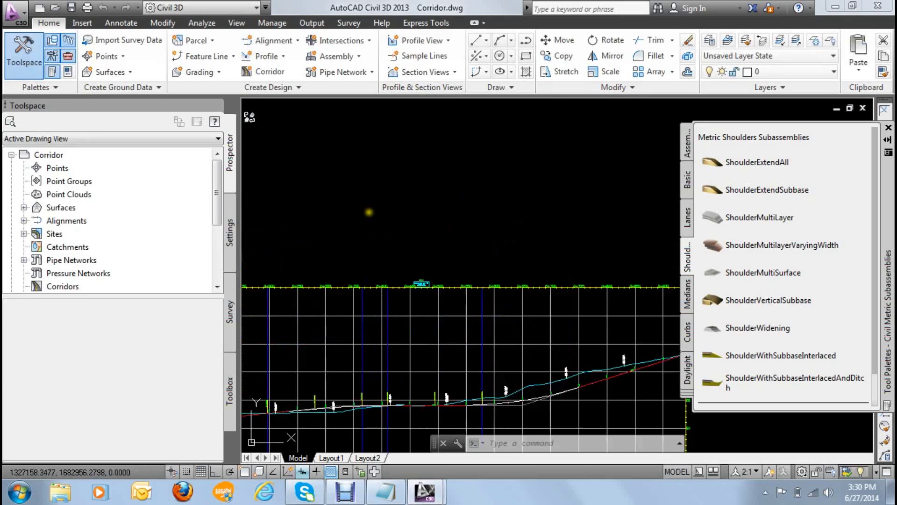
{"action": "scroll", "coordinate": [381, 326], "scroll_direction": "down", "scroll_amount": 2}
{"action": "scroll", "coordinate": [451, 312], "scroll_direction": "down", "scroll_amount": 1}
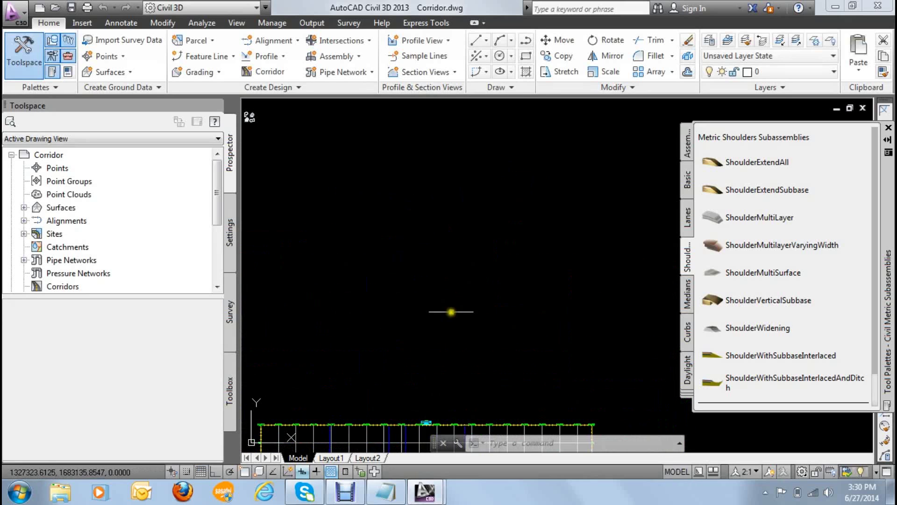
Step: Create 'Assembly -new' as an Undivided Crowned Road assembly and place its baseline in empty space
{"action": "left_click", "coordinate": [357, 55]}
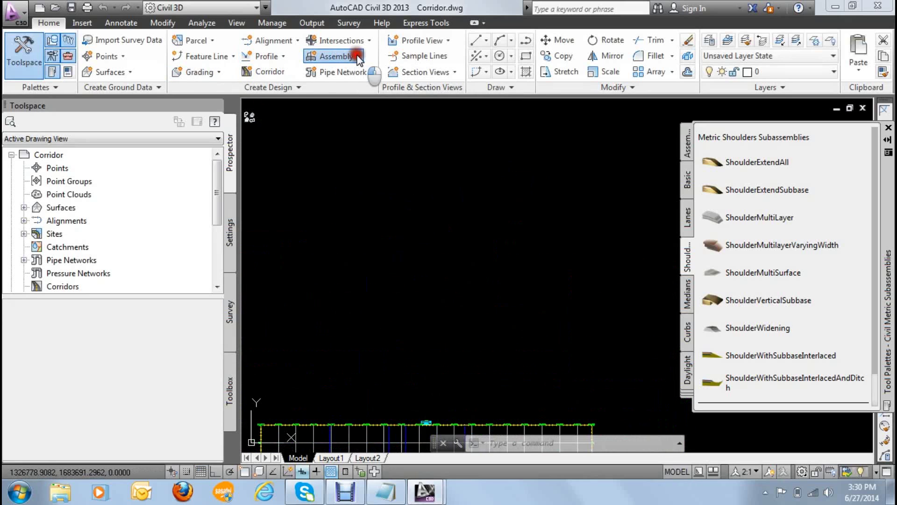
{"action": "left_click", "coordinate": [345, 76]}
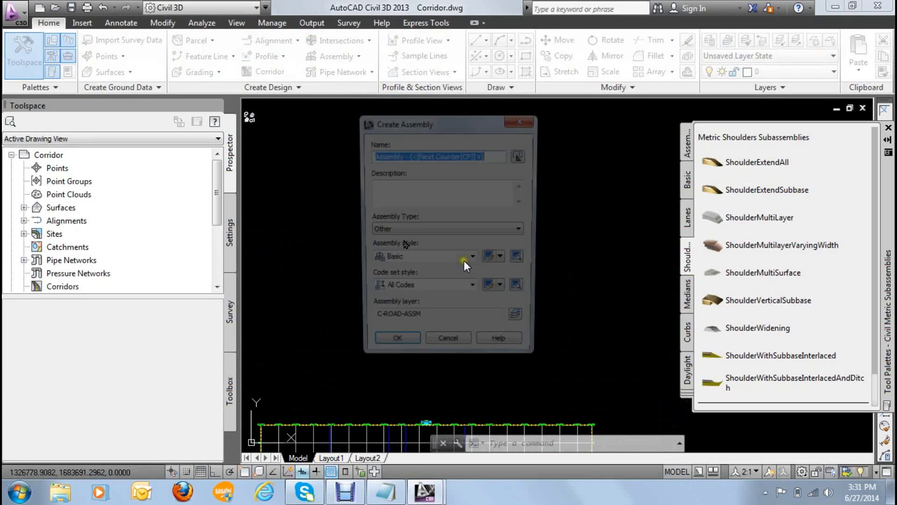
{"action": "left_click_drag", "start_coordinate": [498, 153], "coordinate": [407, 151]}
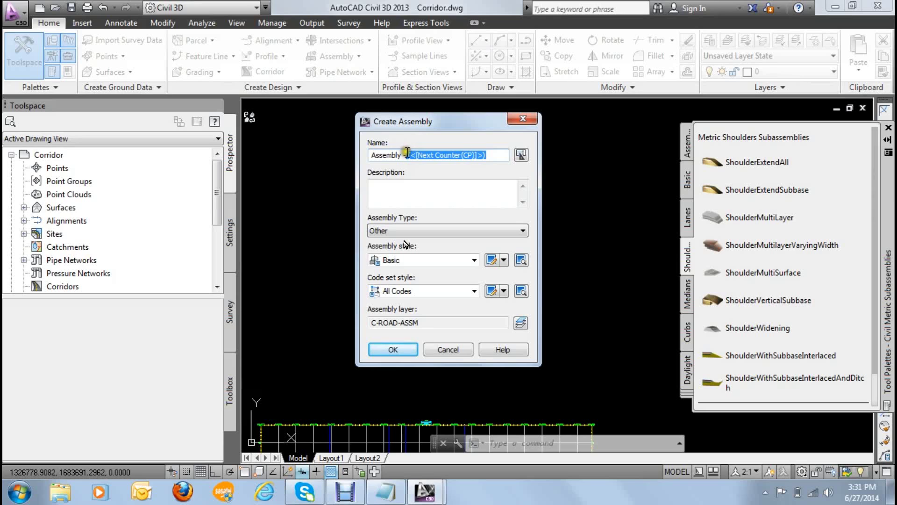
{"action": "key", "text": "BackSpace"}
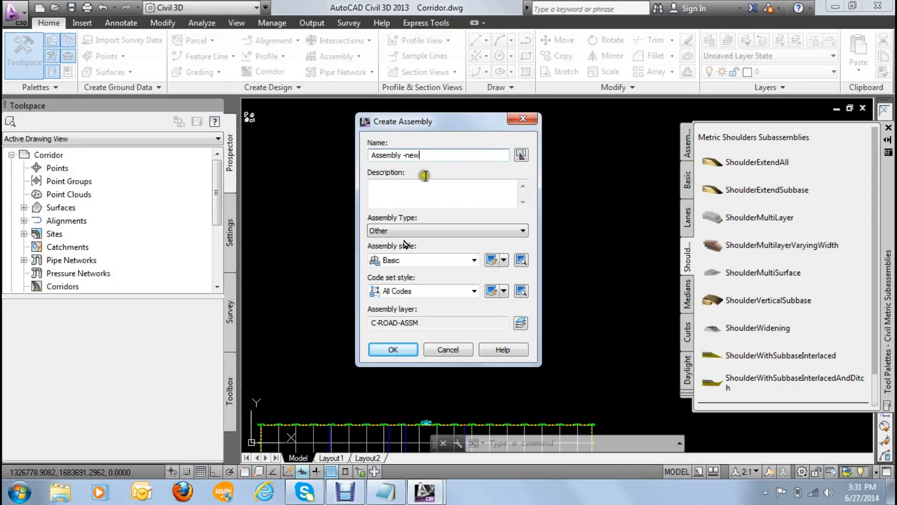
{"action": "left_click", "coordinate": [418, 232]}
{"action": "left_click", "coordinate": [412, 241]}
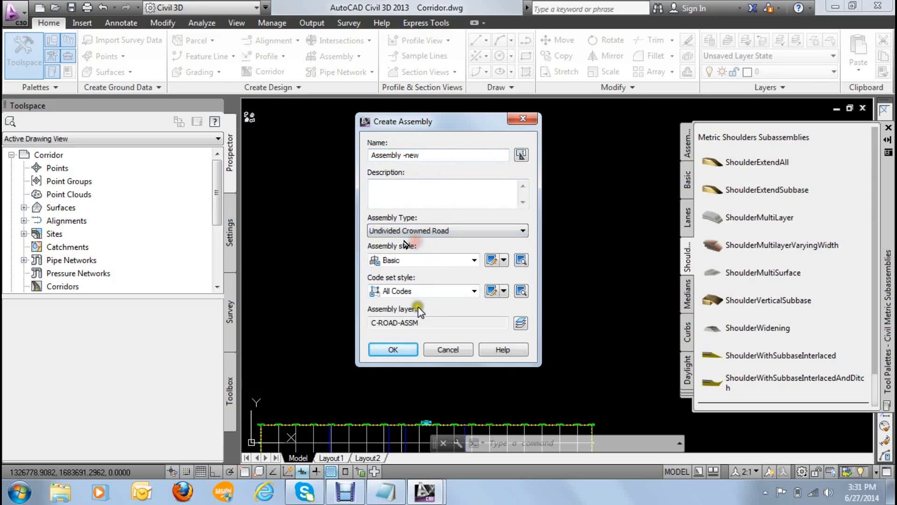
{"action": "left_click", "coordinate": [395, 350]}
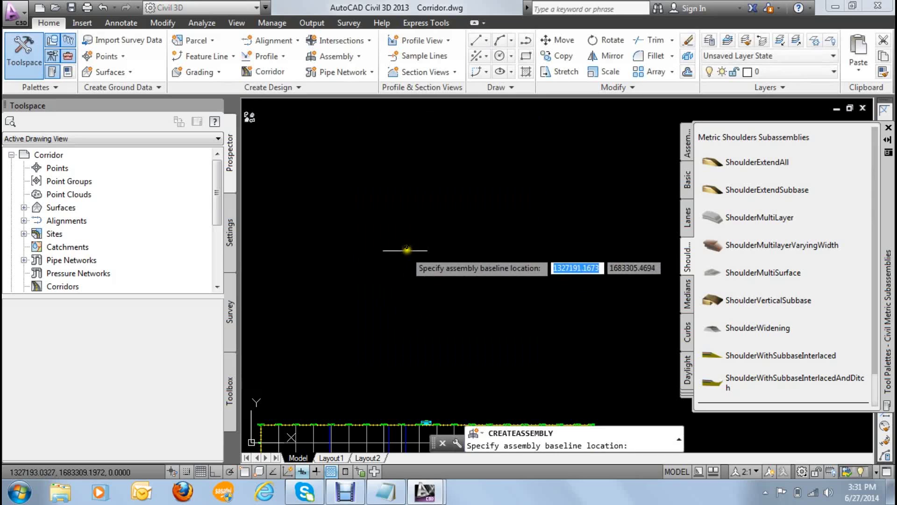
{"action": "left_click", "coordinate": [408, 248]}
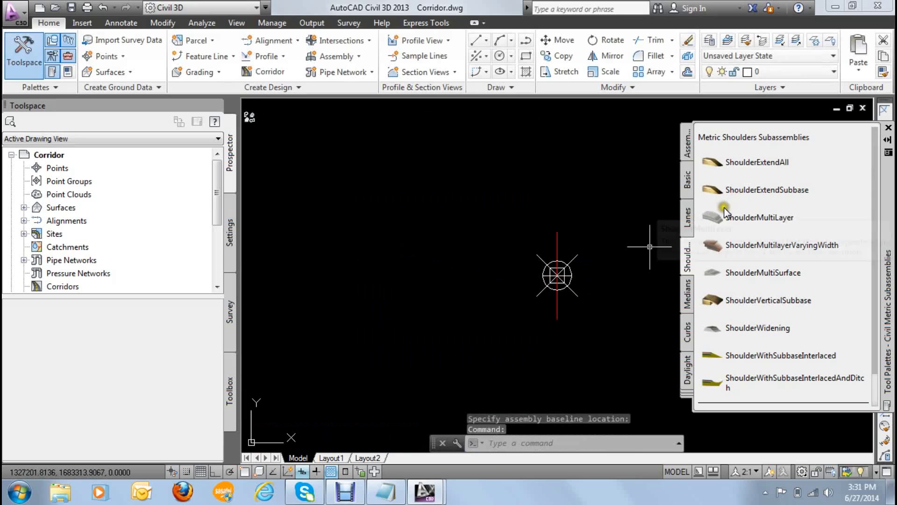
{"action": "left_click", "coordinate": [688, 216]}
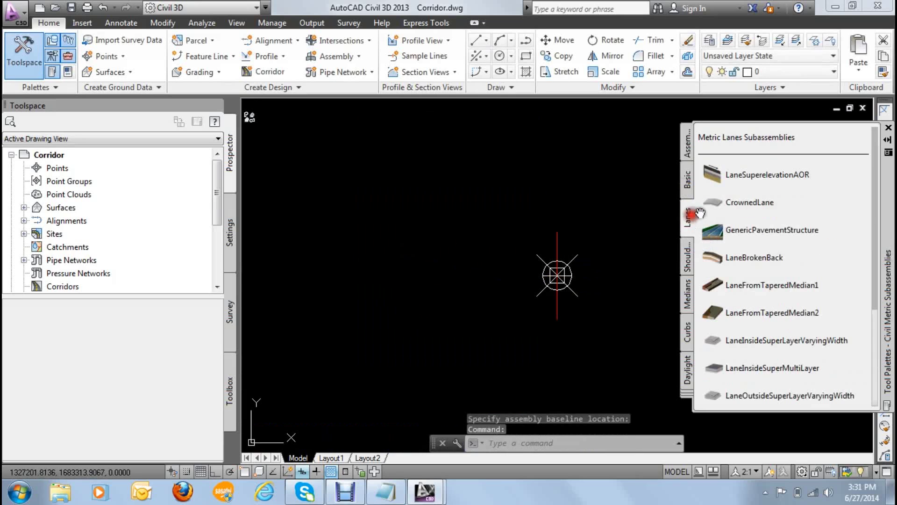
{"action": "left_click", "coordinate": [744, 208]}
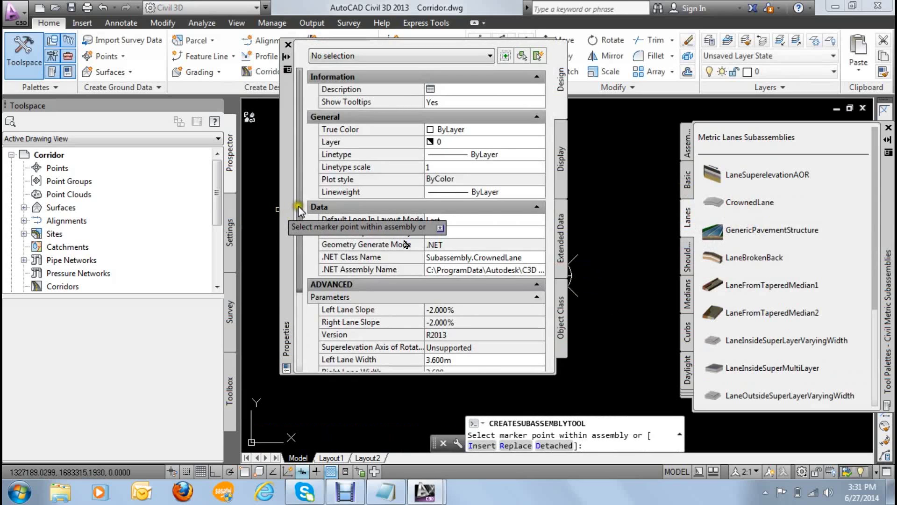
{"action": "scroll", "coordinate": [299, 304], "scroll_direction": "down", "scroll_amount": 5}
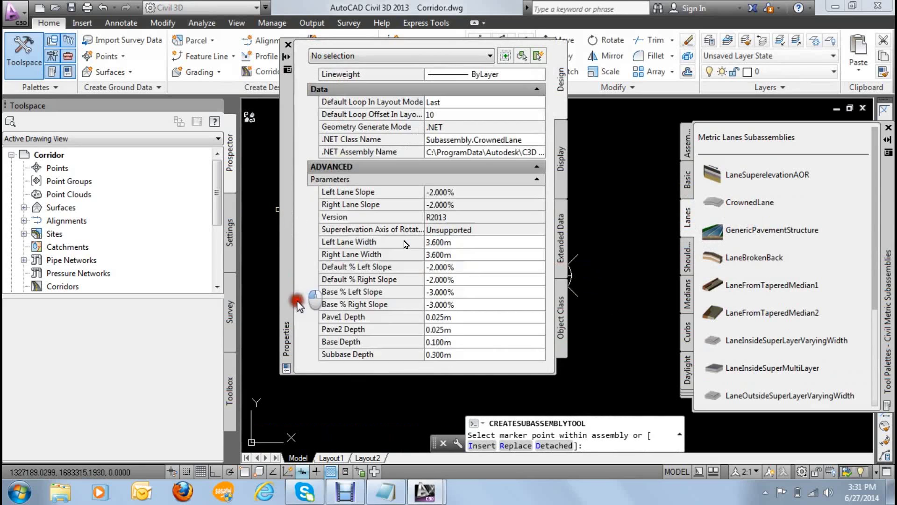
{"action": "left_click", "coordinate": [461, 244]}
{"action": "left_click", "coordinate": [360, 242]}
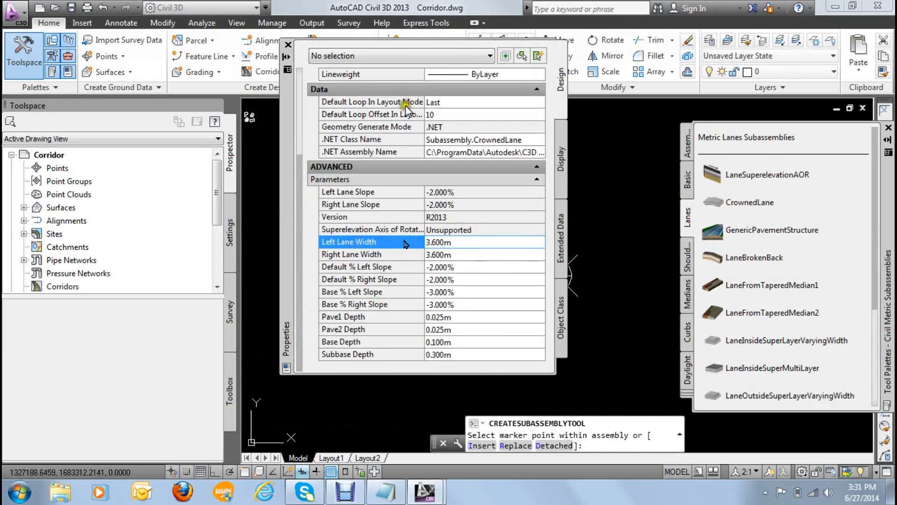
{"action": "left_click", "coordinate": [288, 44]}
{"action": "type", "text": "3"}
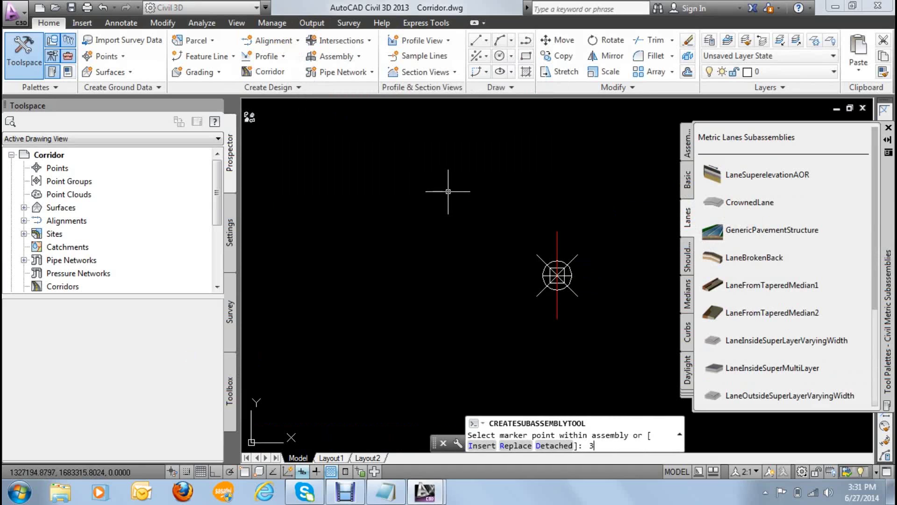
{"action": "key", "text": "Escape"}
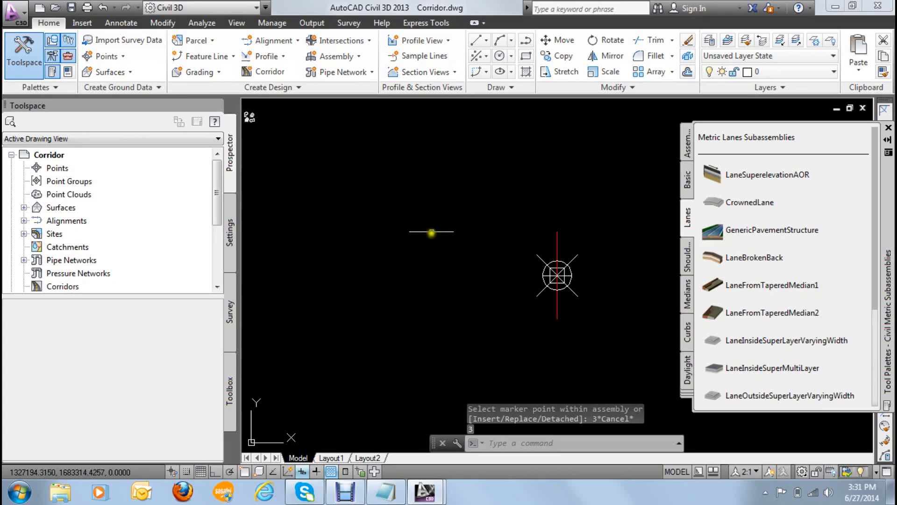
Step: Pick the CrownedLane subassembly and review its lane widths, slopes and Pave2 Depth values
{"action": "middle_click_drag", "start_coordinate": [516, 243], "coordinate": [421, 249]}
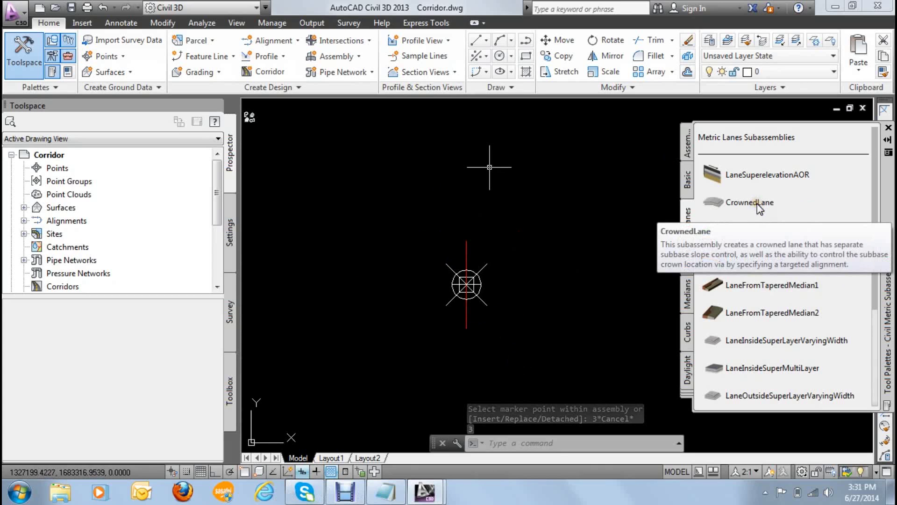
{"action": "left_click", "coordinate": [738, 208]}
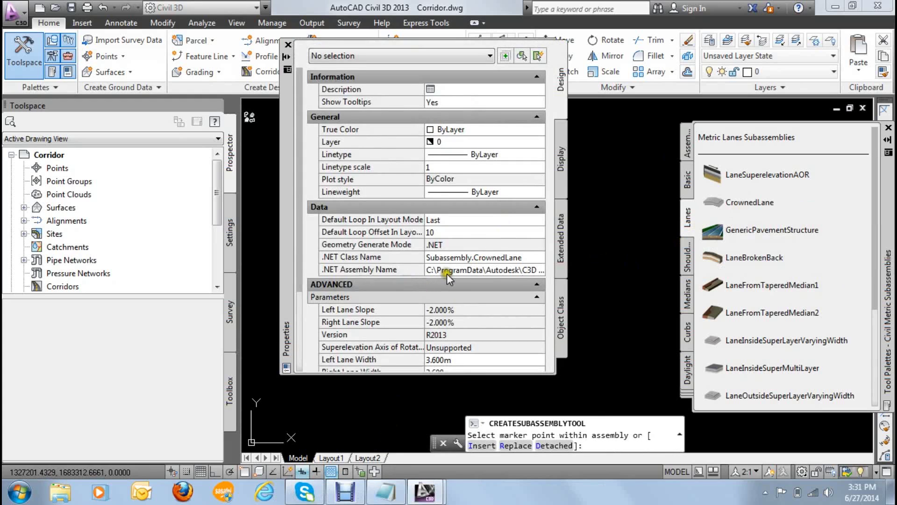
{"action": "left_click_drag", "start_coordinate": [297, 198], "coordinate": [301, 355]}
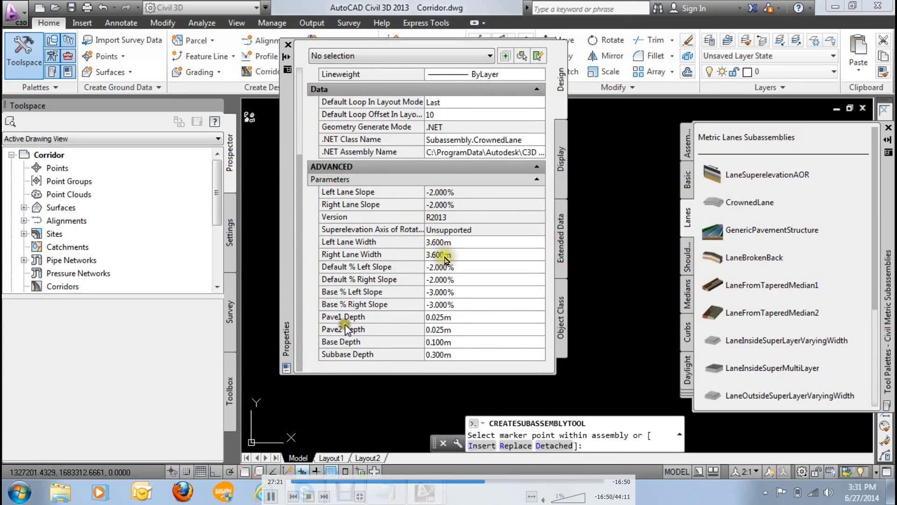
{"action": "left_click", "coordinate": [466, 243]}
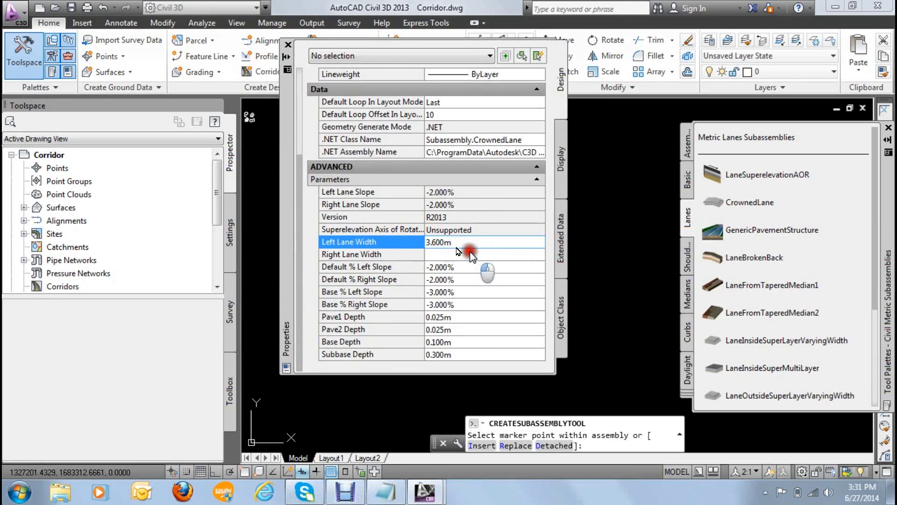
{"action": "left_click", "coordinate": [472, 252]}
{"action": "left_click", "coordinate": [515, 260]}
{"action": "left_click", "coordinate": [478, 267]}
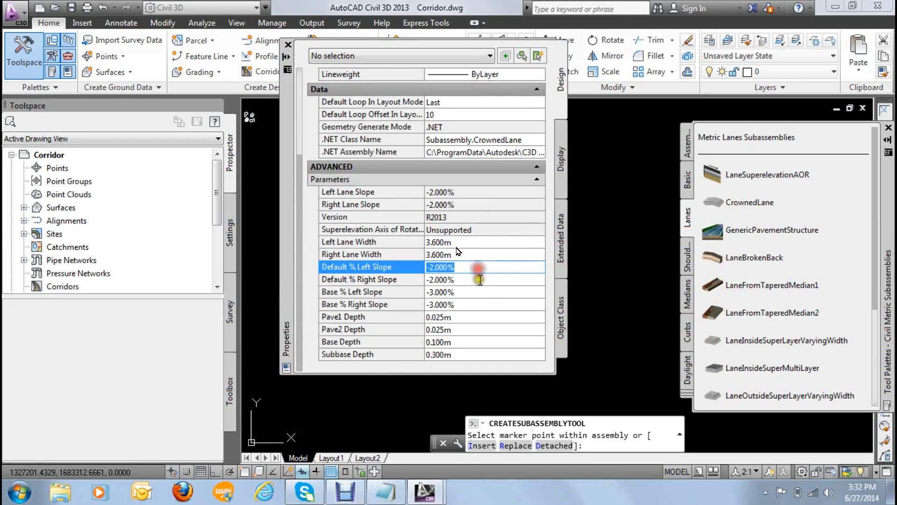
{"action": "left_click", "coordinate": [480, 281]}
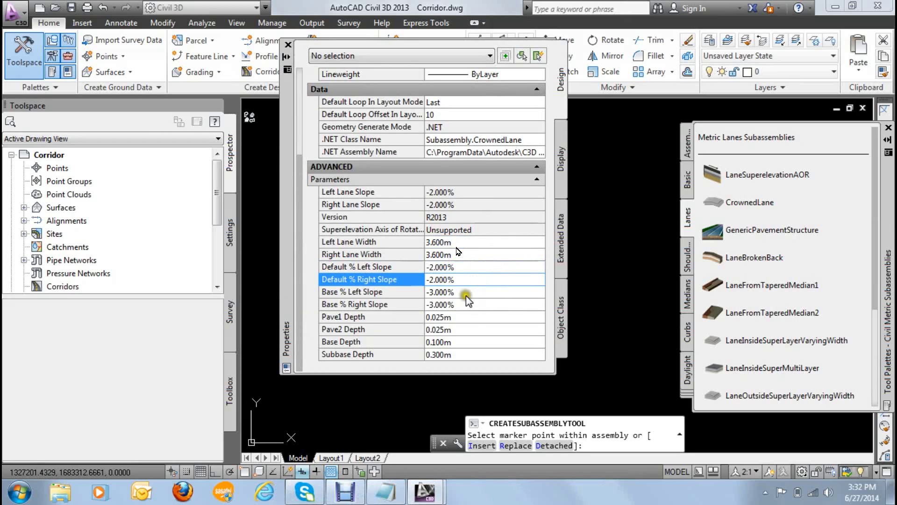
{"action": "left_click", "coordinate": [464, 292]}
{"action": "left_click", "coordinate": [471, 304]}
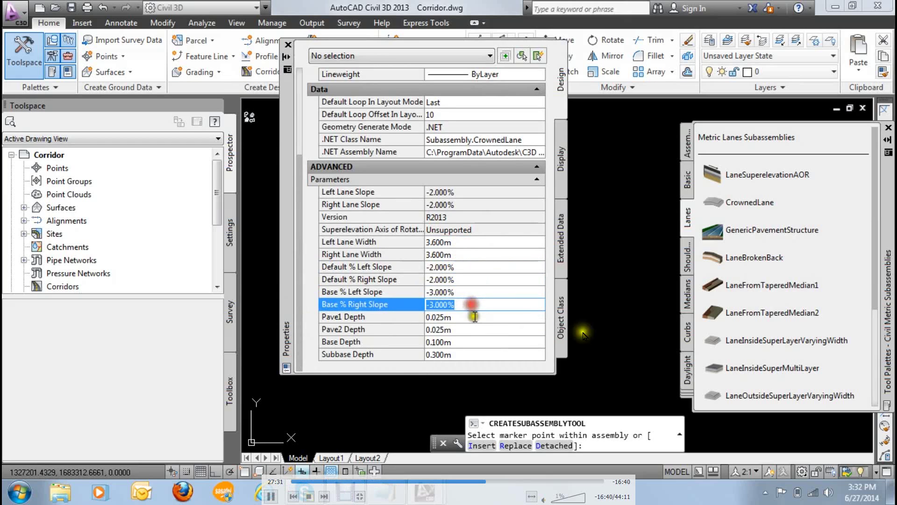
{"action": "left_click", "coordinate": [472, 329]}
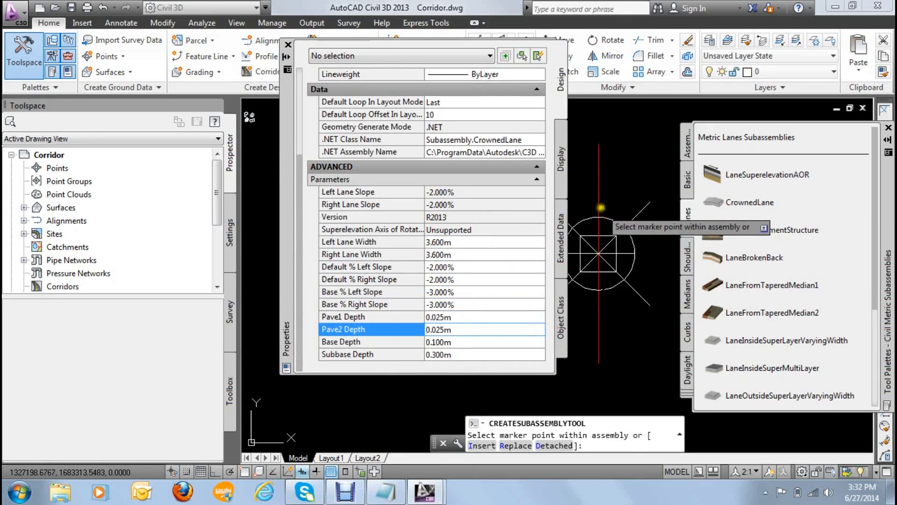
Step: Attach the CrownedLane to the Assembly -new marker and end subassembly placement
{"action": "left_click", "coordinate": [599, 253]}
{"action": "scroll", "coordinate": [617, 223], "scroll_direction": "down", "scroll_amount": 3}
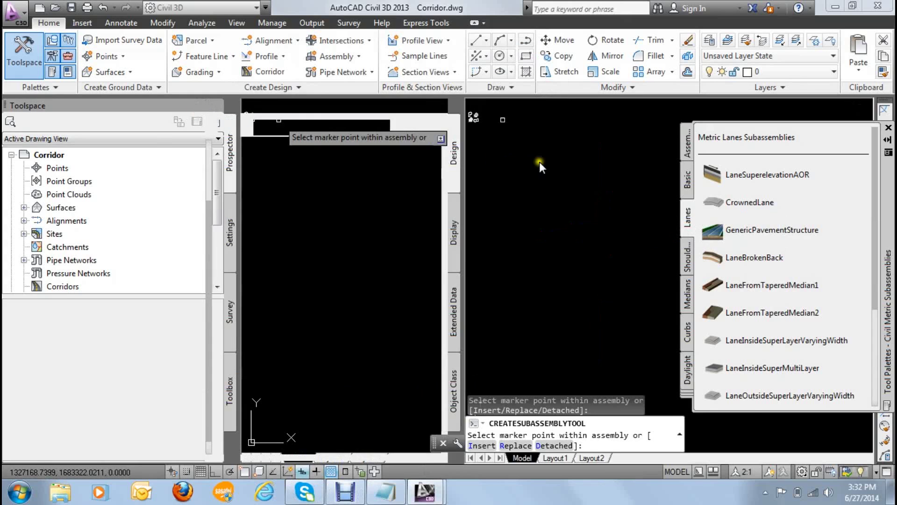
{"action": "key", "text": "Escape"}
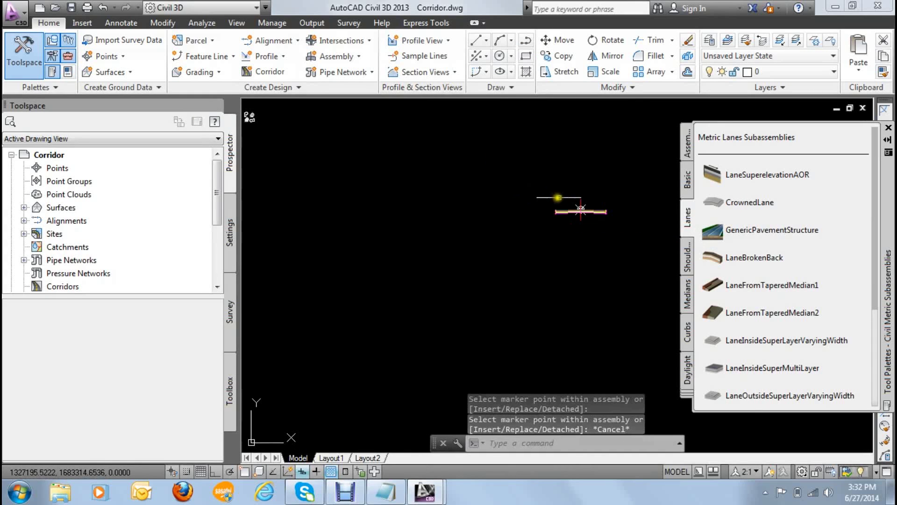
{"action": "scroll", "coordinate": [484, 190], "scroll_direction": "up", "scroll_amount": 5}
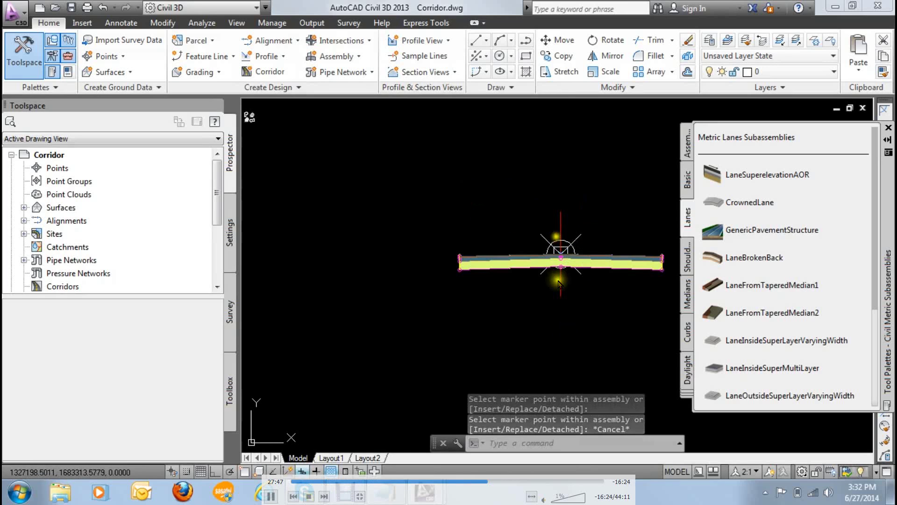
{"action": "left_click", "coordinate": [687, 267]}
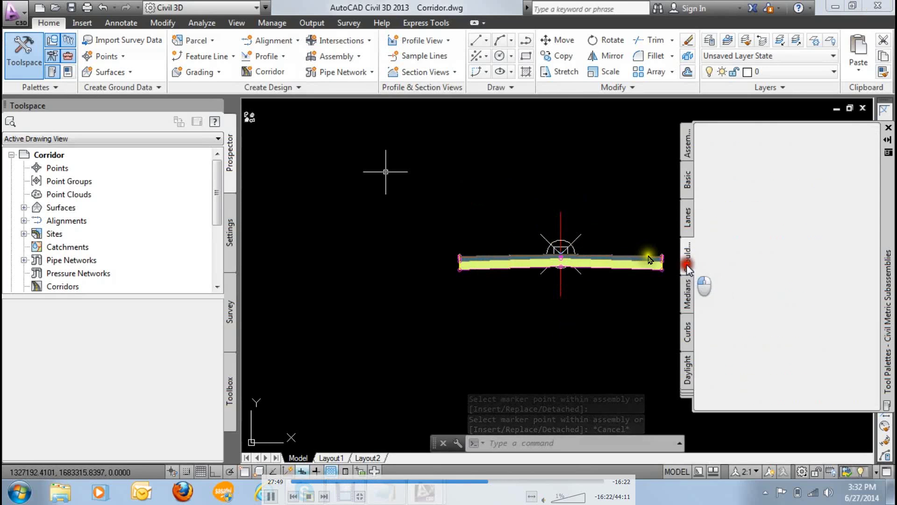
Step: Pick ShoulderExtendAll and review its parameters: Side Right, Shoulder Width 2.400m
{"action": "left_click", "coordinate": [757, 160]}
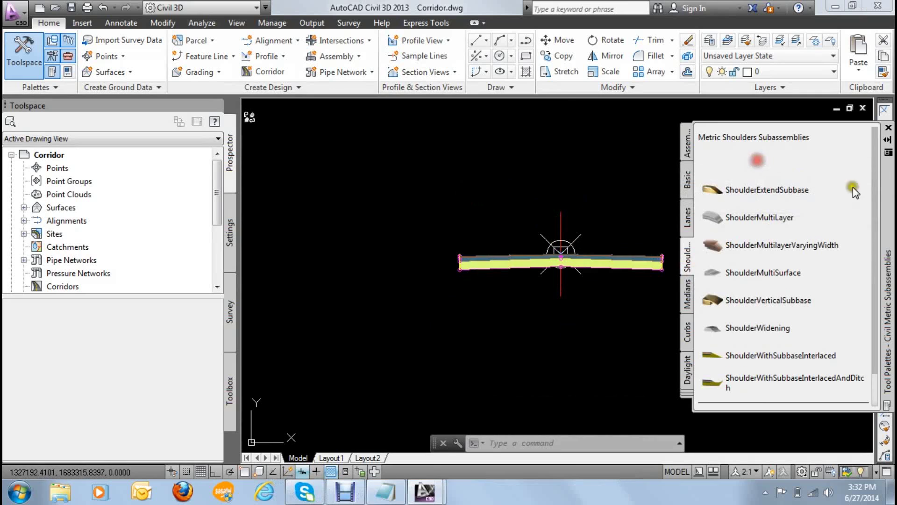
{"action": "left_click", "coordinate": [299, 138]}
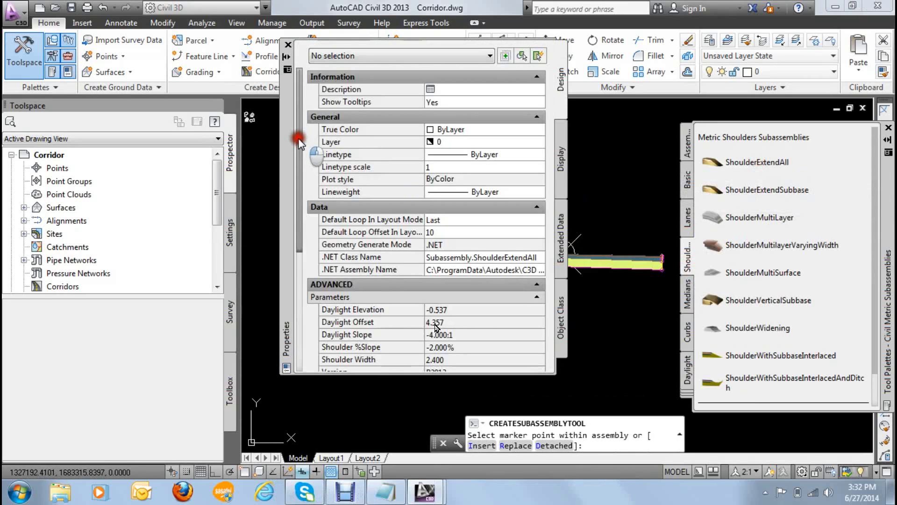
{"action": "left_click_drag", "start_coordinate": [299, 143], "coordinate": [299, 220]}
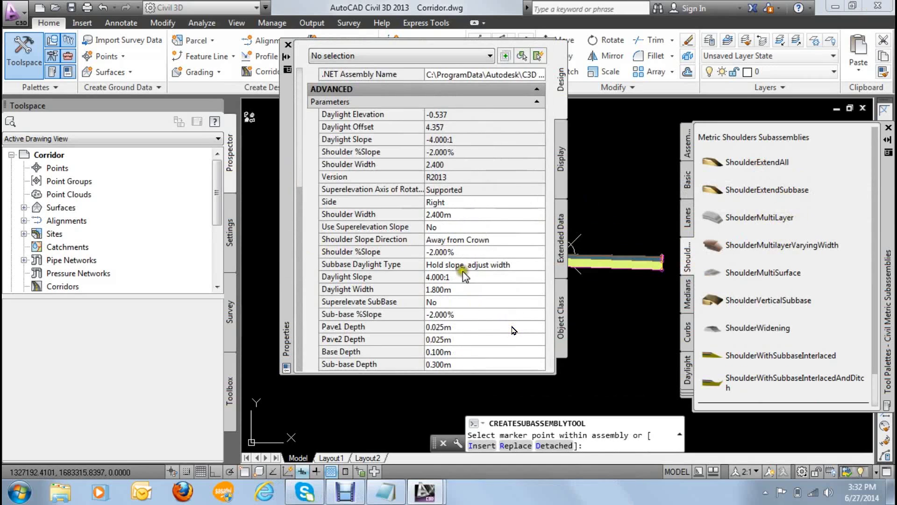
{"action": "left_click", "coordinate": [456, 364]}
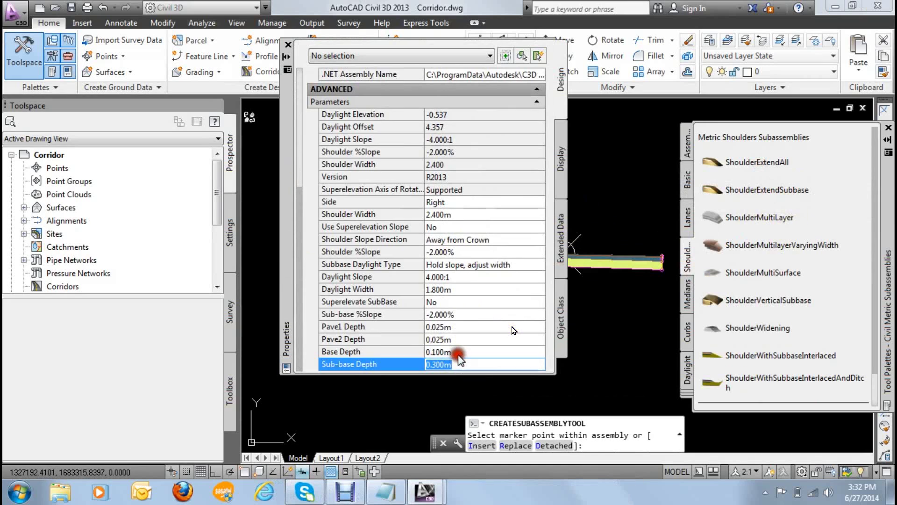
{"action": "left_click", "coordinate": [462, 324]}
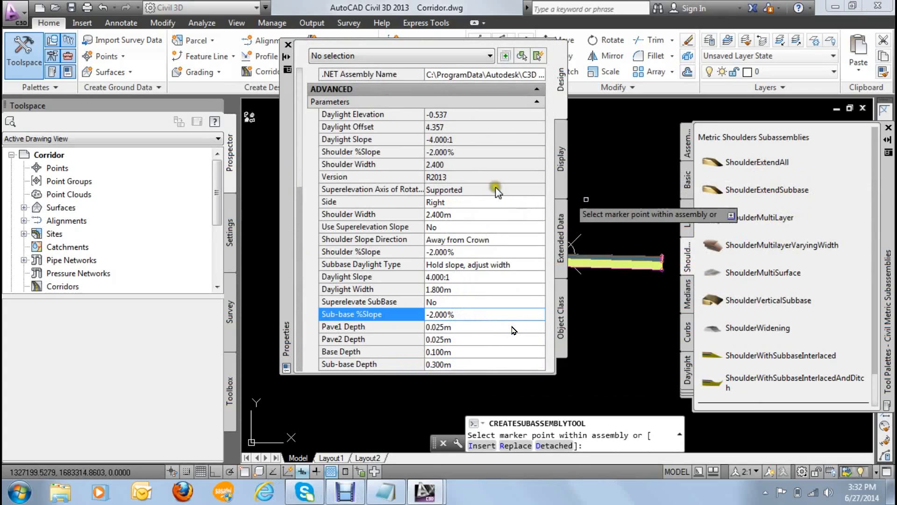
{"action": "left_click", "coordinate": [463, 214]}
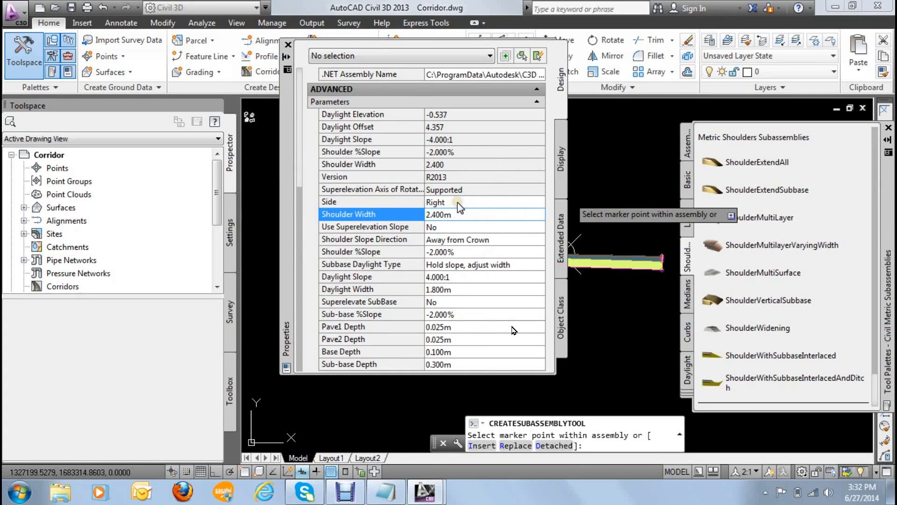
{"action": "scroll", "coordinate": [632, 222], "scroll_direction": "down", "scroll_amount": 2}
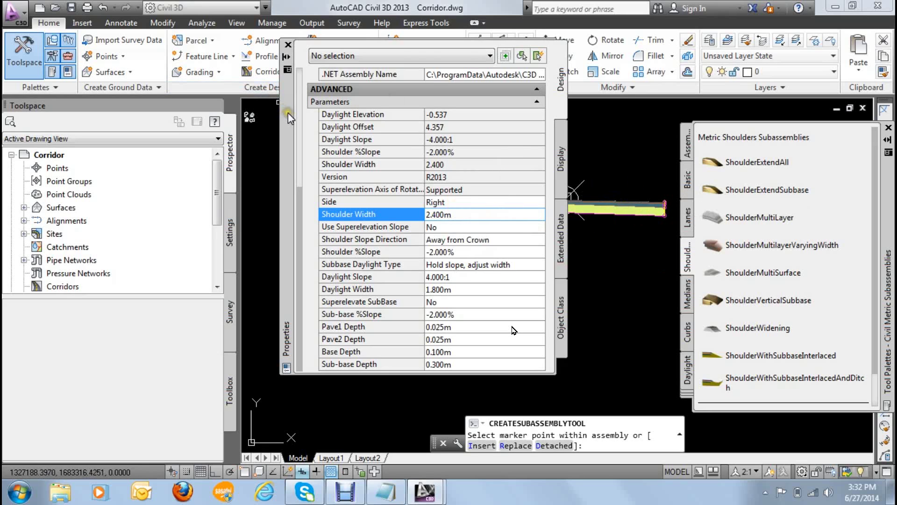
Step: Dock the Properties palette on the left and attach the shoulder at the right lane's outer edge
{"action": "left_click_drag", "start_coordinate": [288, 114], "coordinate": [109, 131]}
{"action": "left_click_drag", "start_coordinate": [58, 142], "coordinate": [59, 143]}
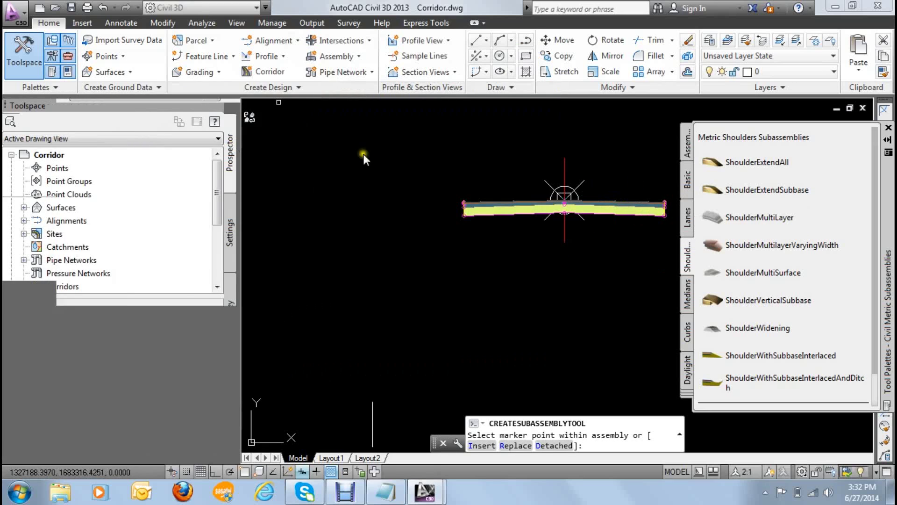
{"action": "scroll", "coordinate": [564, 203], "scroll_direction": "up", "scroll_amount": 2}
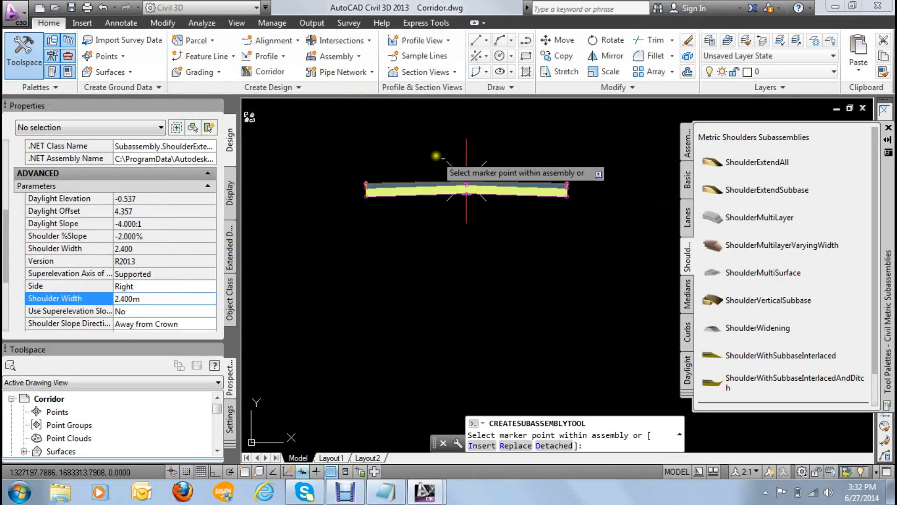
{"action": "scroll", "coordinate": [537, 182], "scroll_direction": "up", "scroll_amount": 2}
{"action": "scroll", "coordinate": [526, 197], "scroll_direction": "down", "scroll_amount": 2}
{"action": "scroll", "coordinate": [523, 208], "scroll_direction": "up", "scroll_amount": 2}
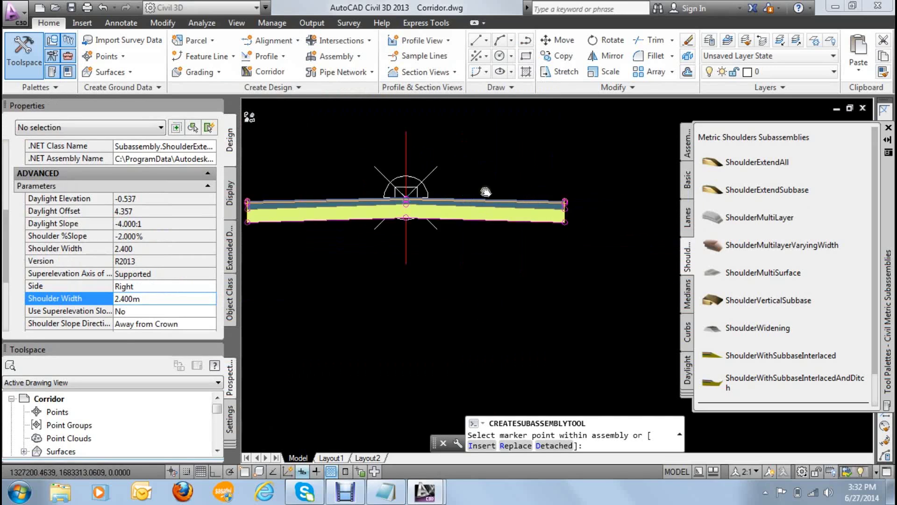
{"action": "scroll", "coordinate": [535, 199], "scroll_direction": "up", "scroll_amount": 2}
{"action": "scroll", "coordinate": [528, 196], "scroll_direction": "up", "scroll_amount": 3}
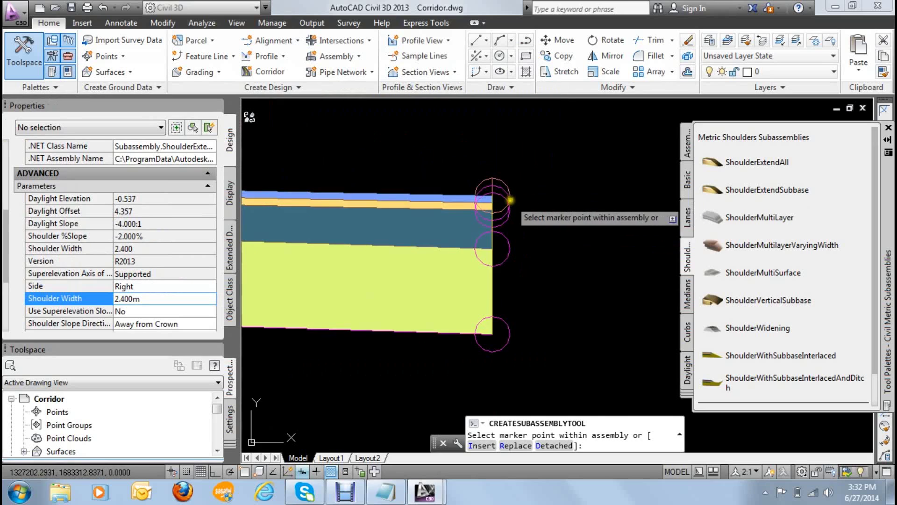
{"action": "scroll", "coordinate": [509, 187], "scroll_direction": "up", "scroll_amount": 1}
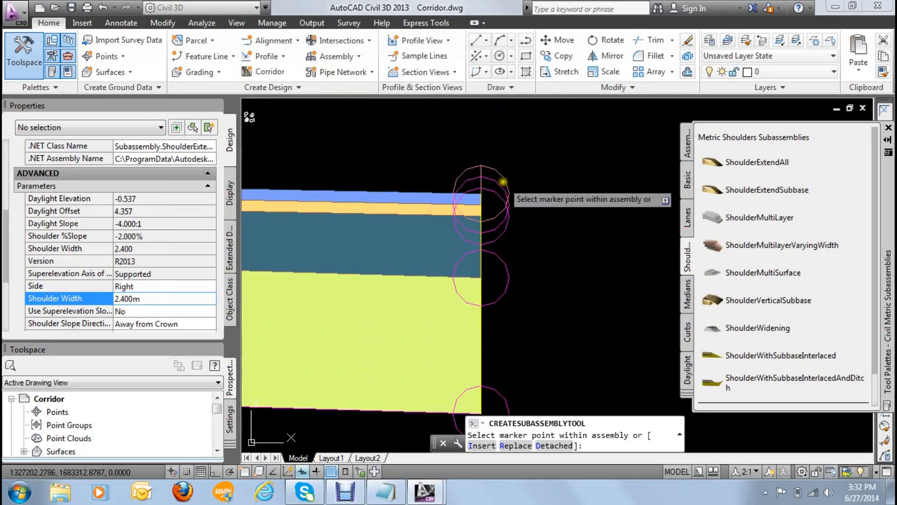
{"action": "scroll", "coordinate": [505, 177], "scroll_direction": "up", "scroll_amount": 2}
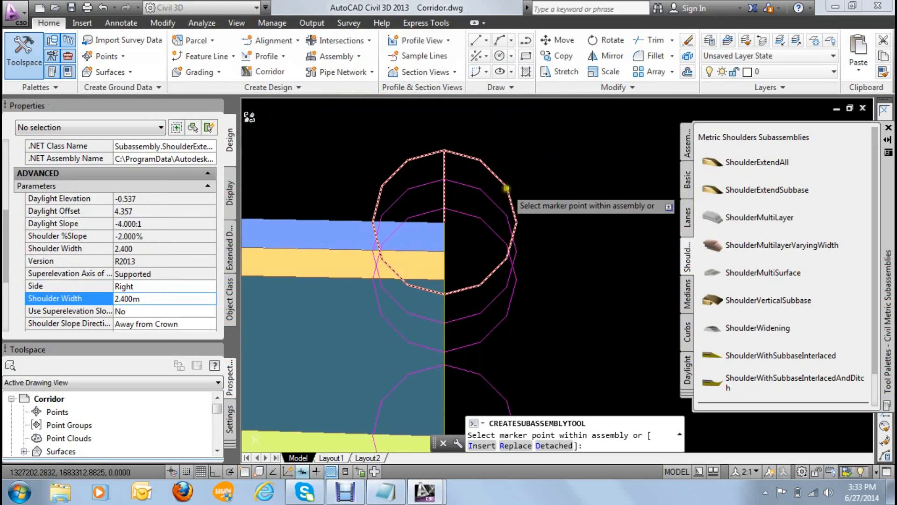
{"action": "scroll", "coordinate": [509, 196], "scroll_direction": "down", "scroll_amount": 2}
{"action": "scroll", "coordinate": [533, 220], "scroll_direction": "down", "scroll_amount": 3}
{"action": "scroll", "coordinate": [547, 220], "scroll_direction": "down", "scroll_amount": 1}
{"action": "scroll", "coordinate": [551, 220], "scroll_direction": "down", "scroll_amount": 2}
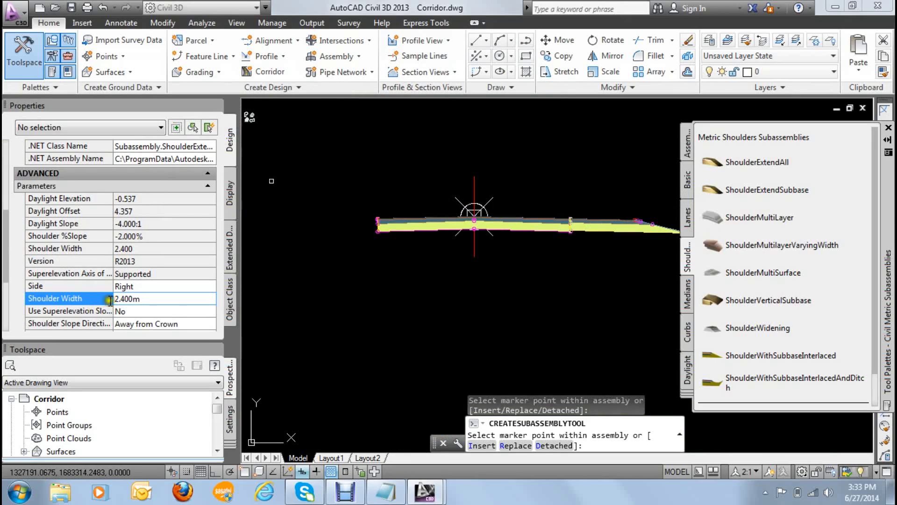
Step: Set the shoulder Side to Left and attach it at the CrownedLane's left outer edge
{"action": "left_click", "coordinate": [147, 287]}
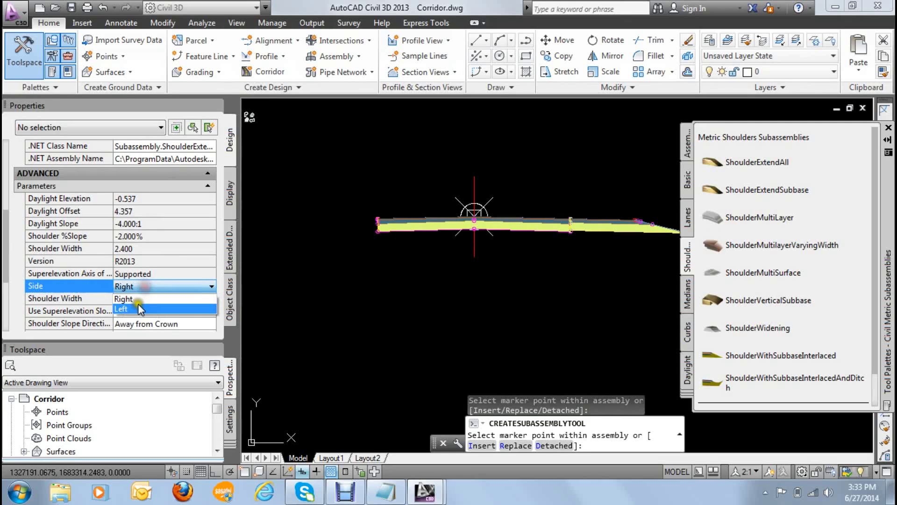
{"action": "left_click", "coordinate": [136, 300]}
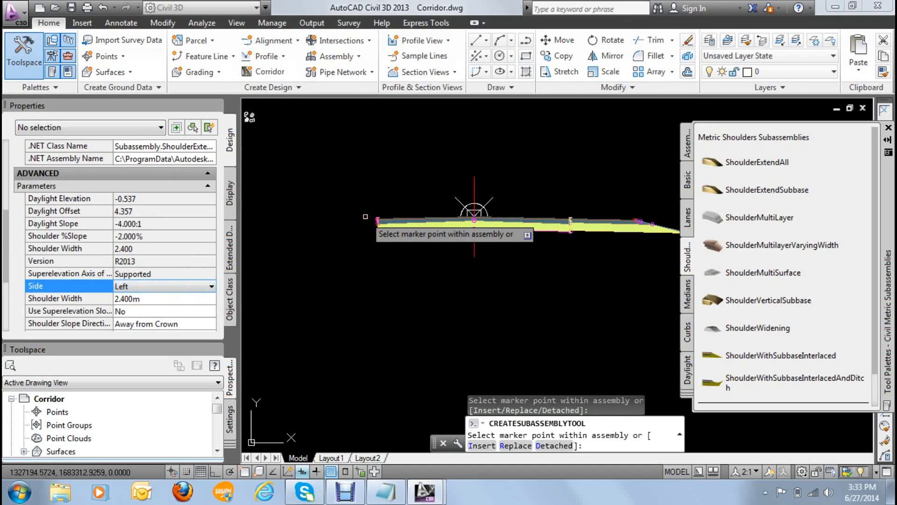
{"action": "scroll", "coordinate": [374, 219], "scroll_direction": "up", "scroll_amount": 2}
{"action": "scroll", "coordinate": [383, 221], "scroll_direction": "up", "scroll_amount": 5}
{"action": "scroll", "coordinate": [513, 330], "scroll_direction": "up", "scroll_amount": 2}
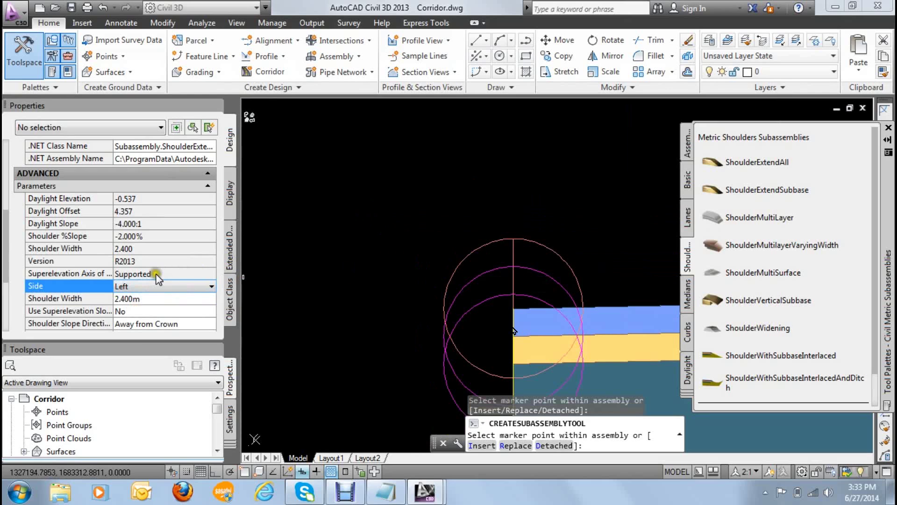
{"action": "scroll", "coordinate": [463, 255], "scroll_direction": "down", "scroll_amount": 2}
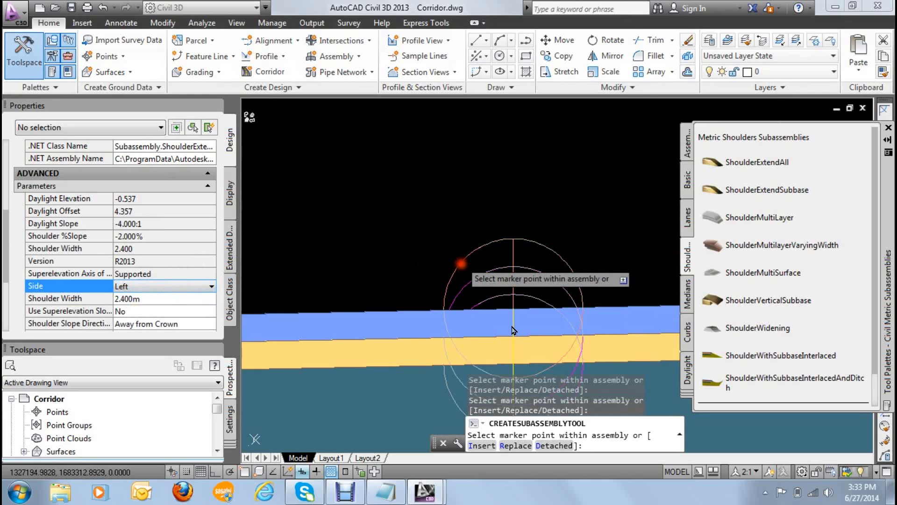
{"action": "scroll", "coordinate": [472, 257], "scroll_direction": "down", "scroll_amount": 2}
{"action": "scroll", "coordinate": [491, 248], "scroll_direction": "down", "scroll_amount": 2}
{"action": "scroll", "coordinate": [500, 240], "scroll_direction": "down", "scroll_amount": 2}
{"action": "scroll", "coordinate": [426, 189], "scroll_direction": "down", "scroll_amount": 2}
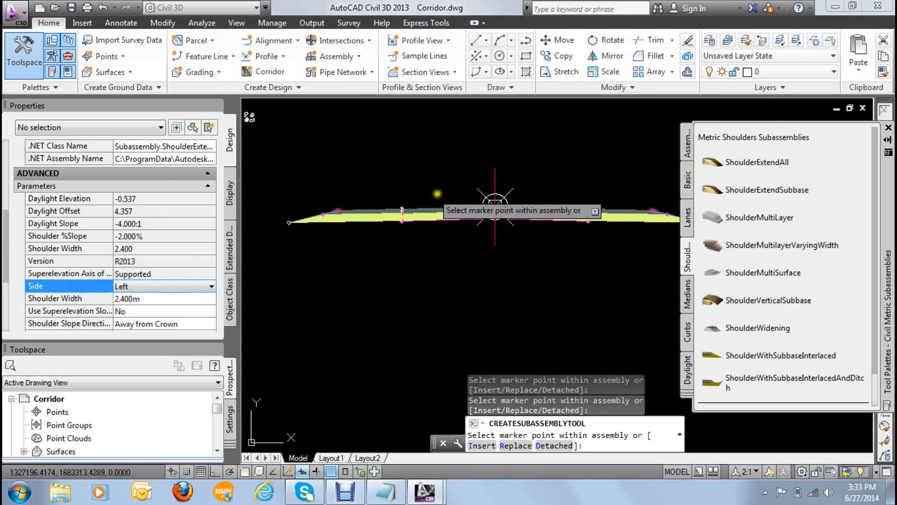
{"action": "scroll", "coordinate": [452, 195], "scroll_direction": "down", "scroll_amount": 2}
{"action": "scroll", "coordinate": [461, 197], "scroll_direction": "up", "scroll_amount": 1}
{"action": "scroll", "coordinate": [421, 191], "scroll_direction": "up", "scroll_amount": 3}
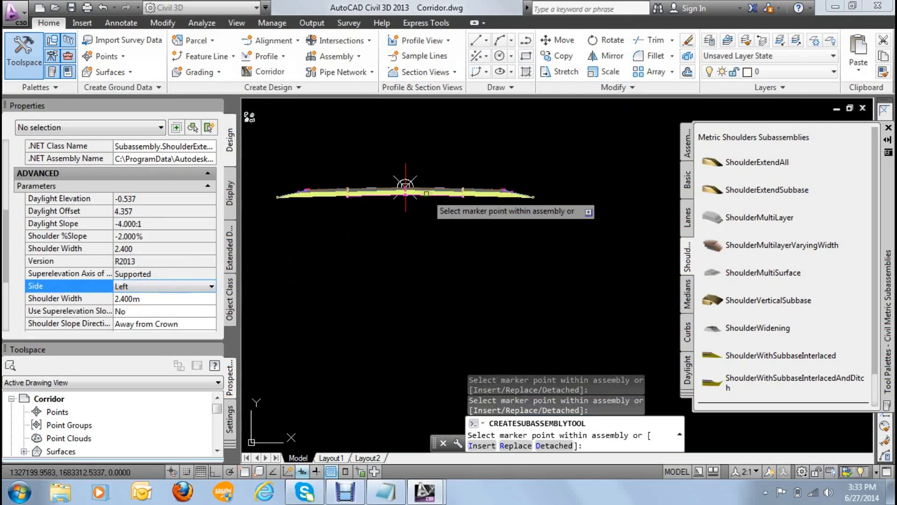
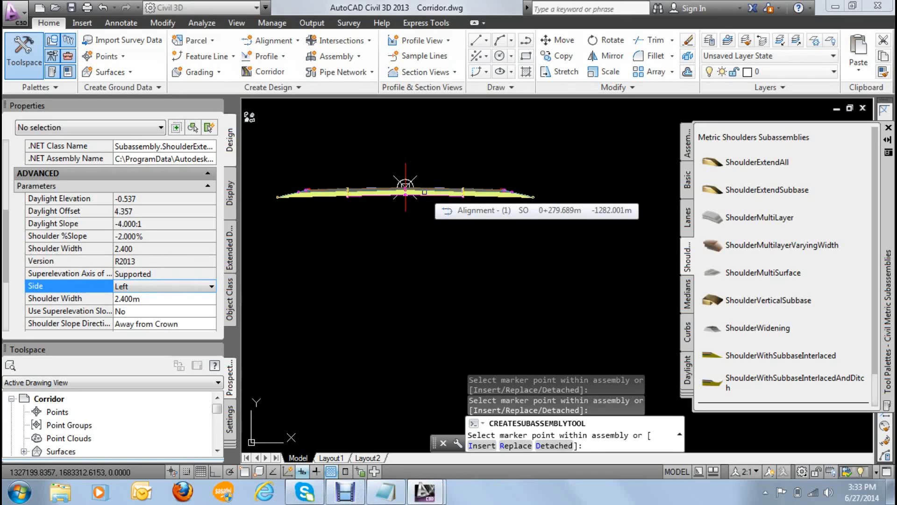
Step: Create an Undivided Crowned Road assembly named 'Assembly - 2' and place its baseline under the first road section
{"action": "key", "text": "Escape"}
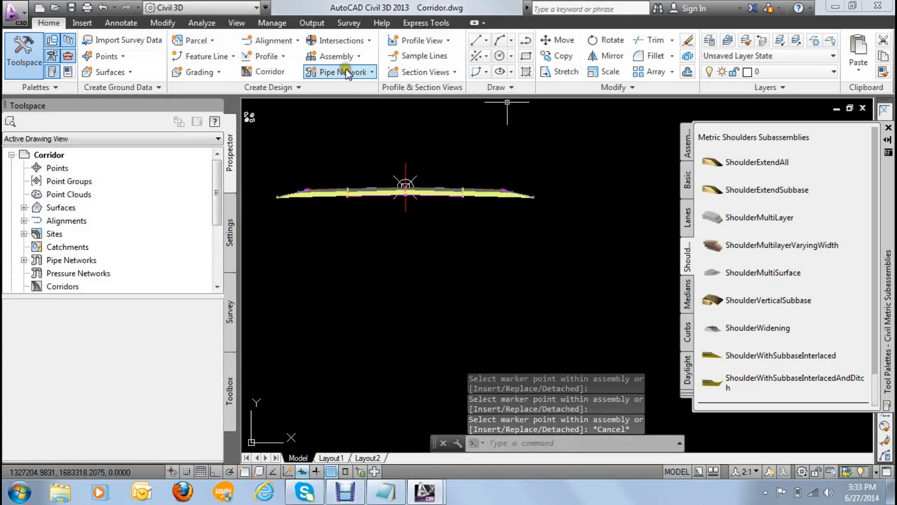
{"action": "left_click", "coordinate": [357, 58]}
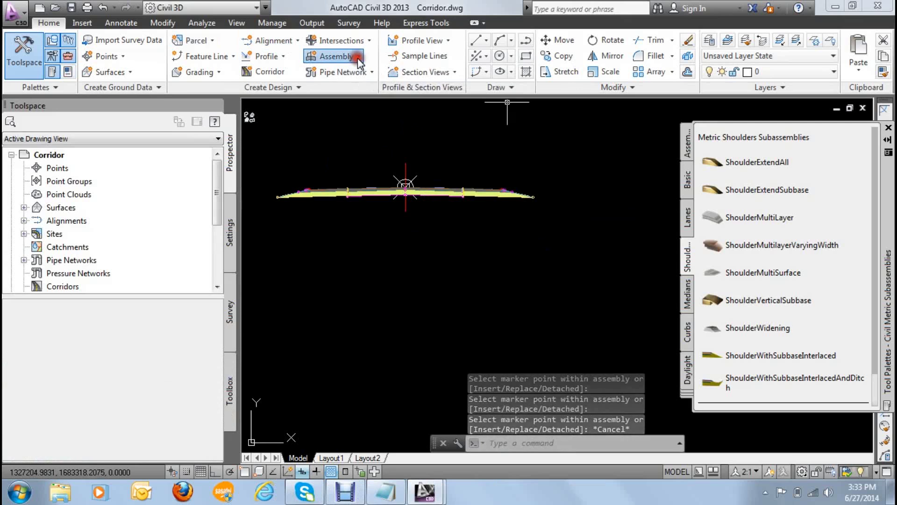
{"action": "left_click", "coordinate": [363, 77]}
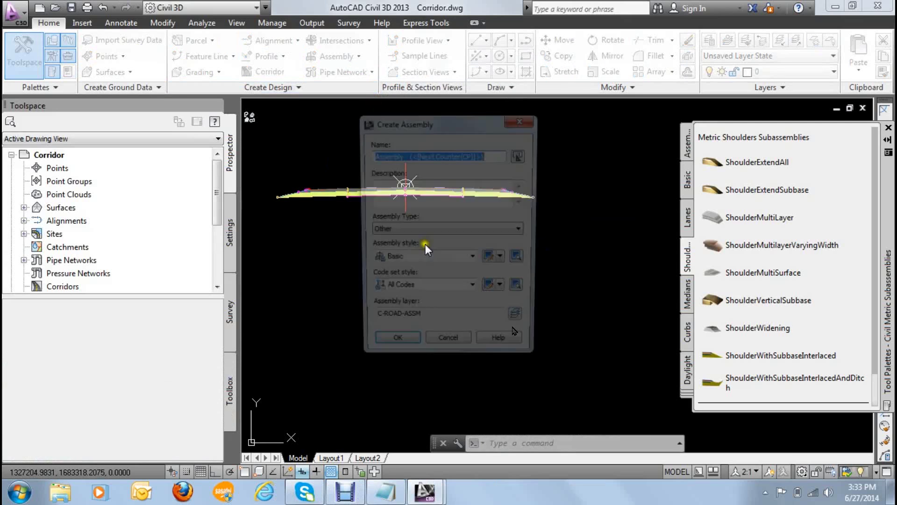
{"action": "left_click_drag", "start_coordinate": [492, 154], "coordinate": [409, 157]}
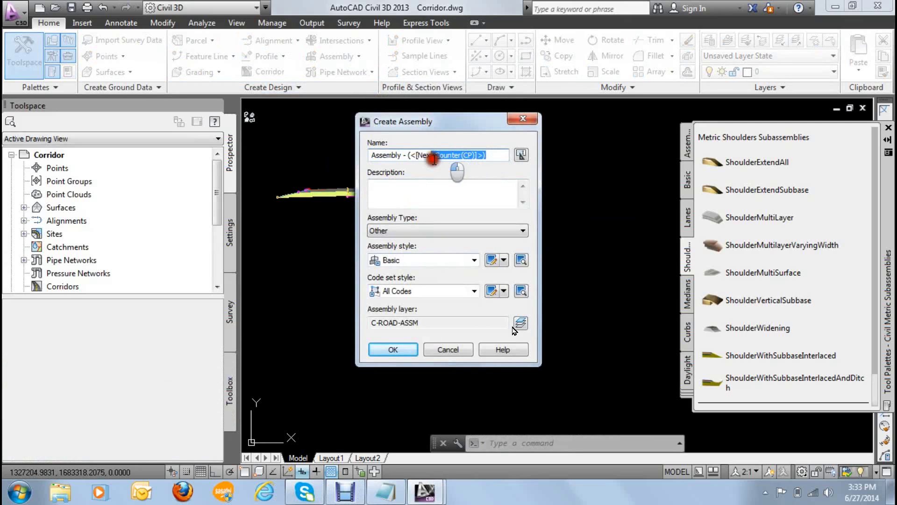
{"action": "type", "text": "2"}
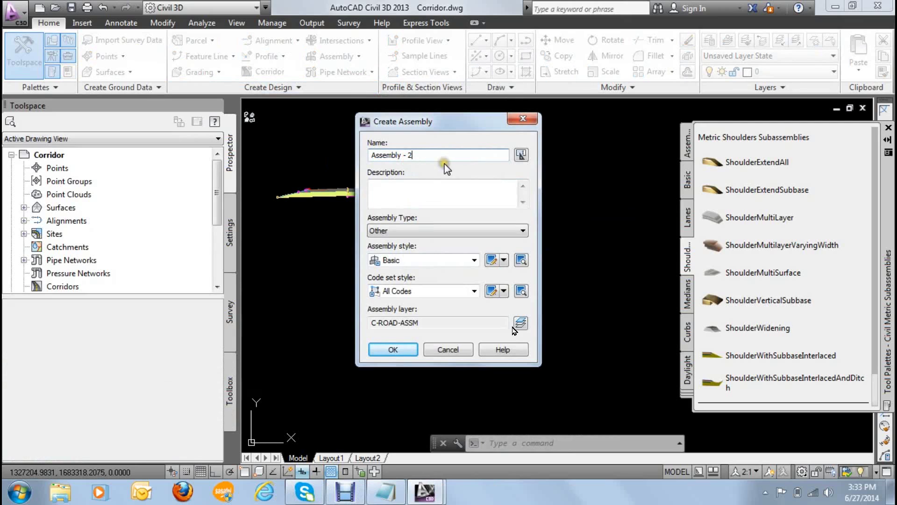
{"action": "left_click", "coordinate": [419, 232]}
{"action": "left_click", "coordinate": [432, 239]}
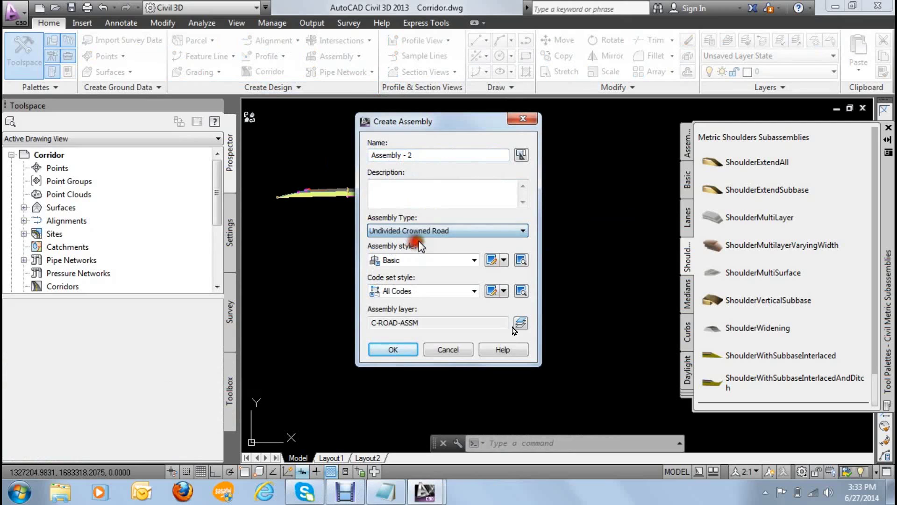
{"action": "left_click", "coordinate": [399, 349]}
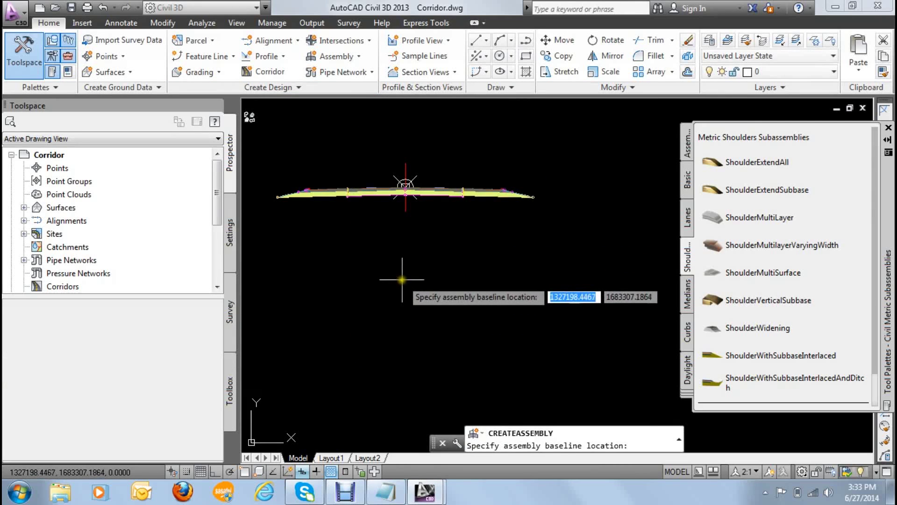
{"action": "left_click", "coordinate": [402, 280]}
{"action": "scroll", "coordinate": [594, 198], "scroll_direction": "down", "scroll_amount": 2}
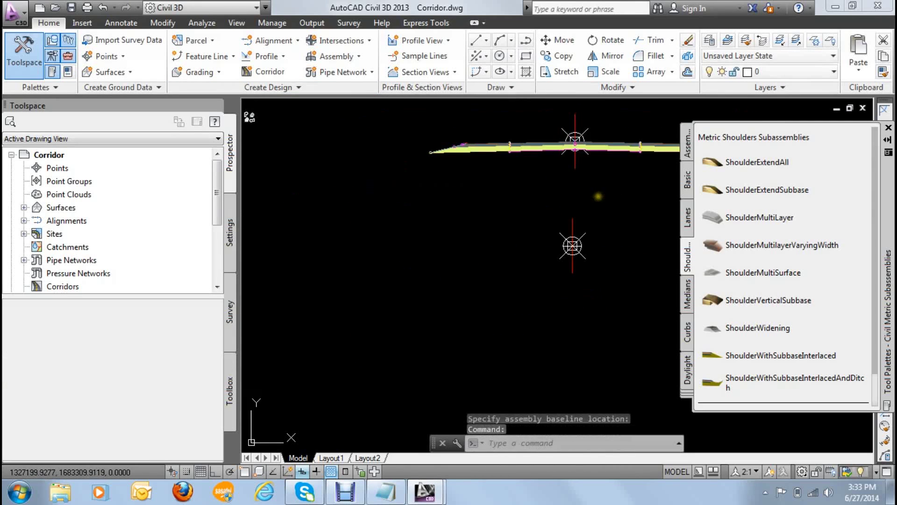
{"action": "middle_click_drag", "start_coordinate": [595, 198], "coordinate": [412, 202]}
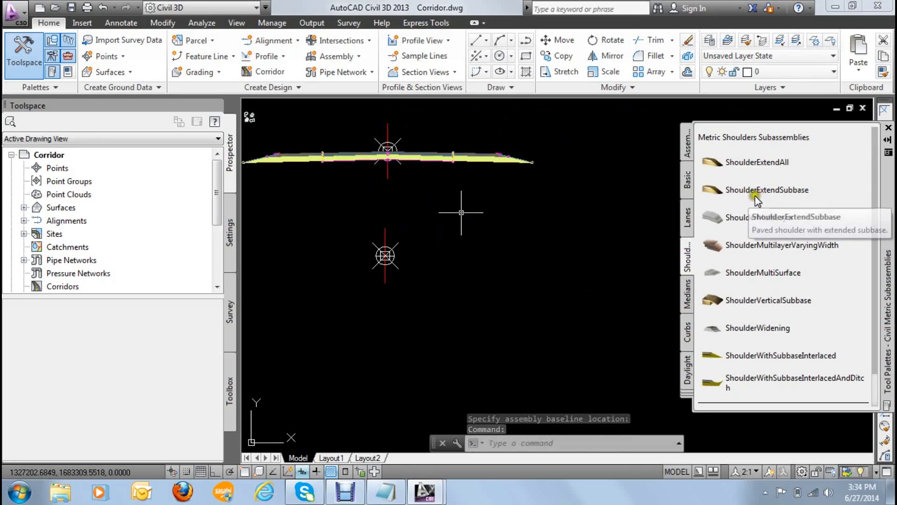
Step: Pick LaneSuperelevationAOR from the metric lanes and check its default slope, Pave1 and Sub-base depths
{"action": "left_click", "coordinate": [686, 216]}
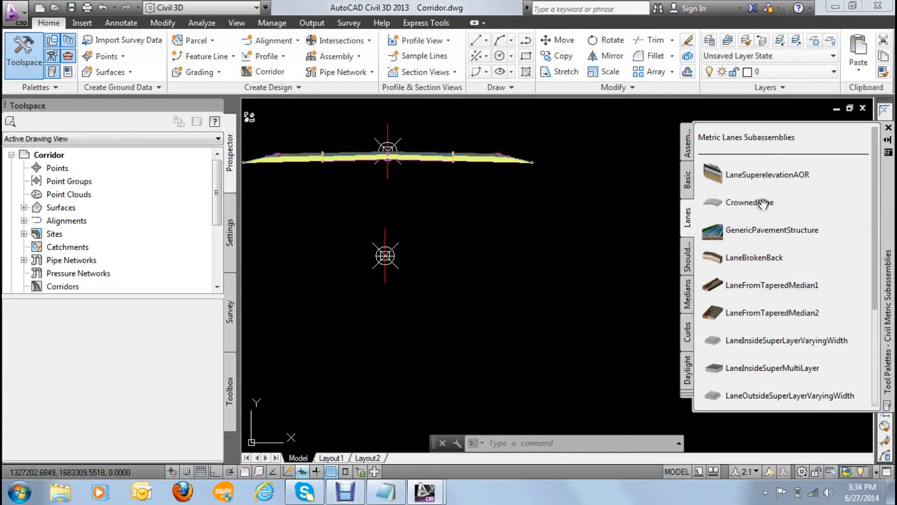
{"action": "left_click", "coordinate": [749, 174]}
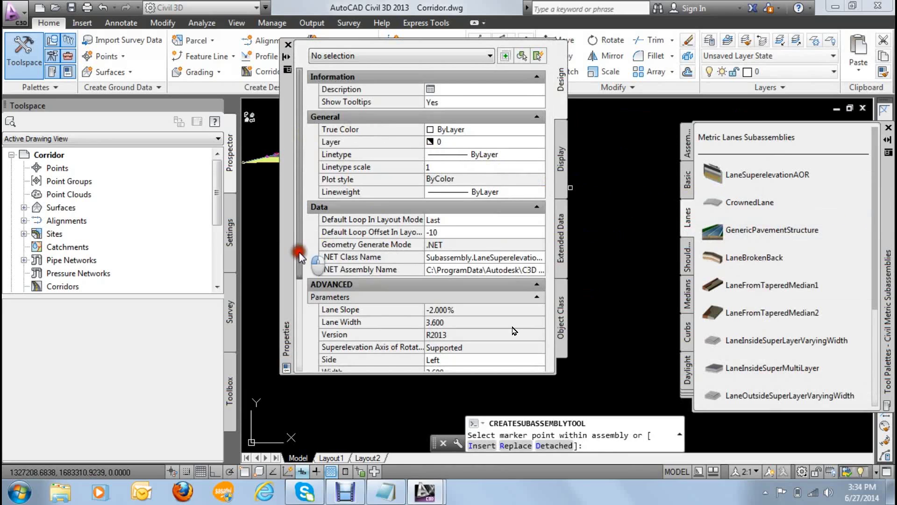
{"action": "left_click_drag", "start_coordinate": [299, 256], "coordinate": [299, 367]}
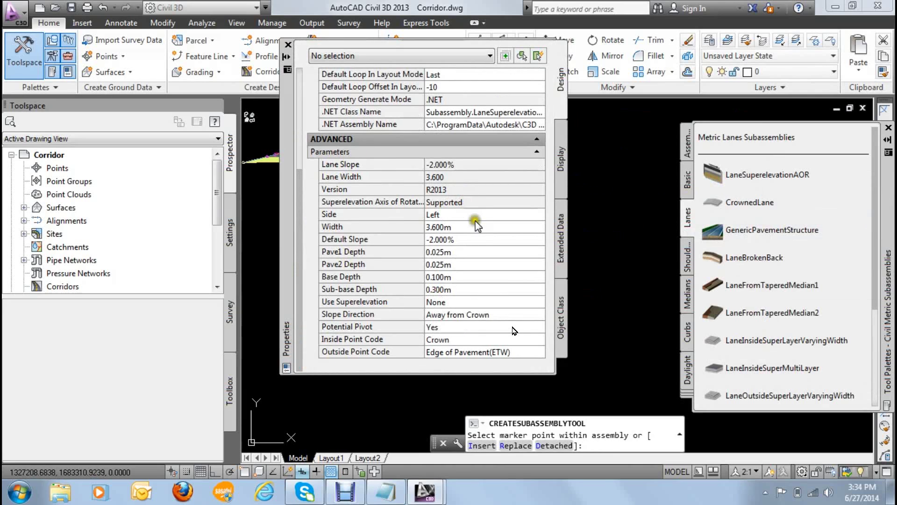
{"action": "left_click", "coordinate": [483, 237]}
{"action": "left_click", "coordinate": [479, 256]}
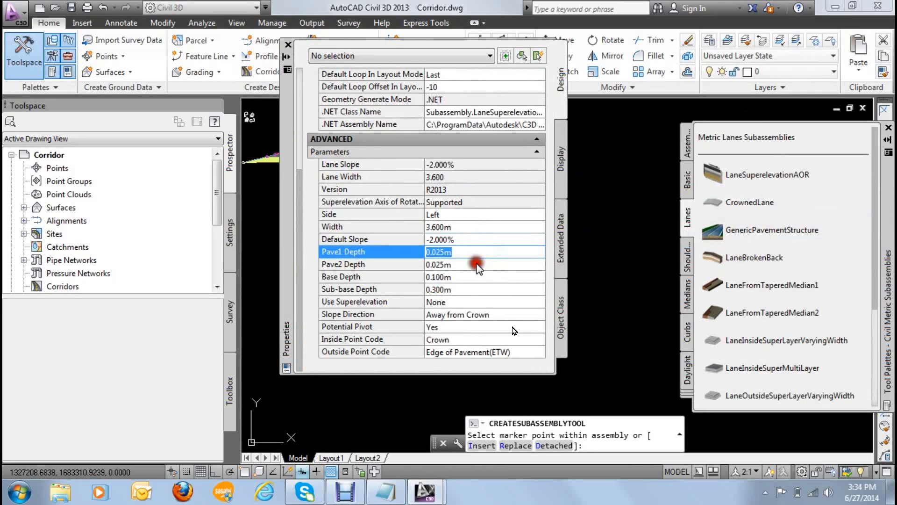
{"action": "left_click", "coordinate": [460, 289]}
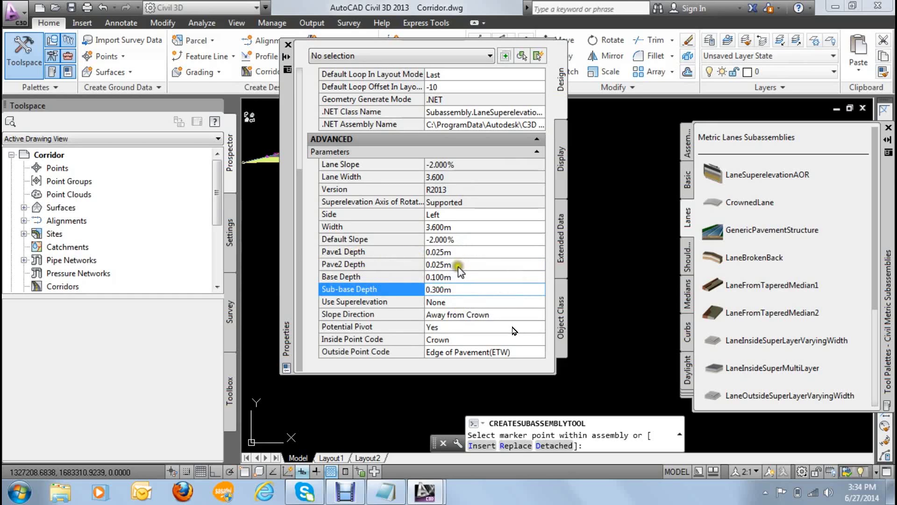
Step: Recheck the Pave1 and Base depths, 3.600m width and -2.000% slope, then cancel the lane insertion
{"action": "left_click", "coordinate": [463, 254]}
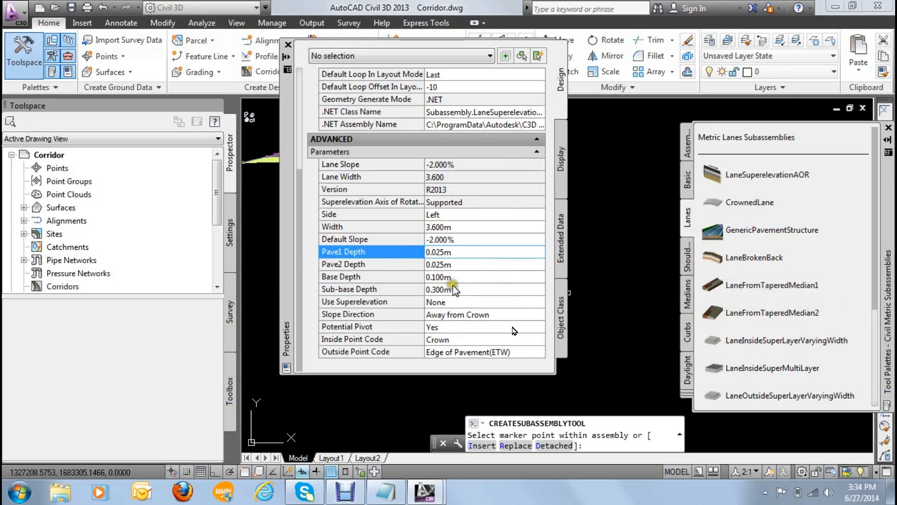
{"action": "left_click", "coordinate": [476, 277]}
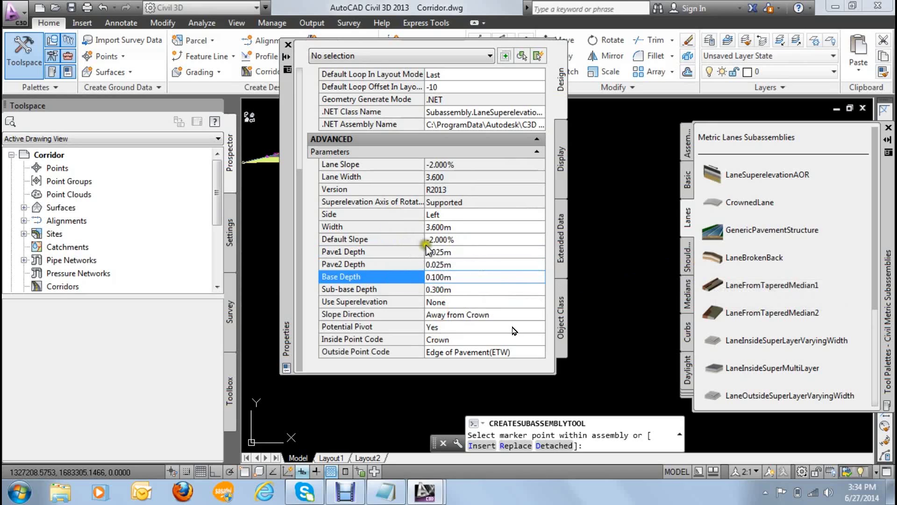
{"action": "left_click", "coordinate": [477, 228]}
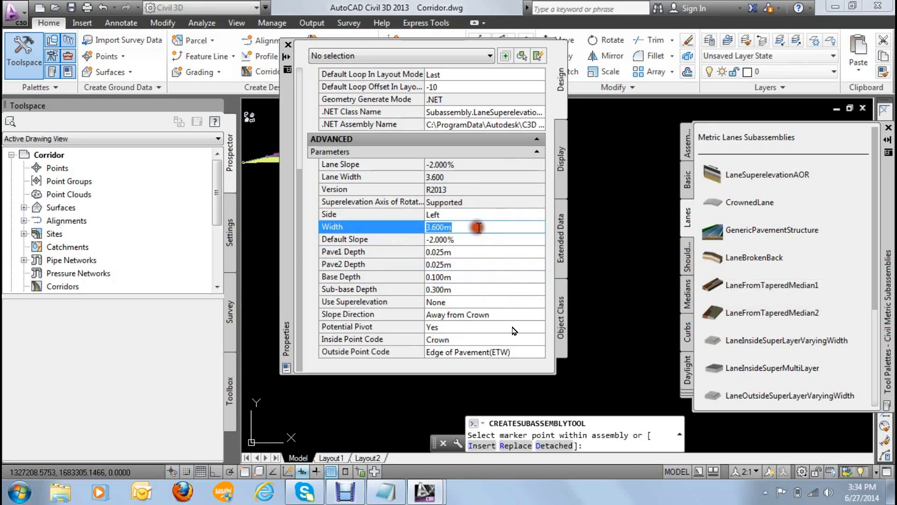
{"action": "left_click", "coordinate": [484, 240]}
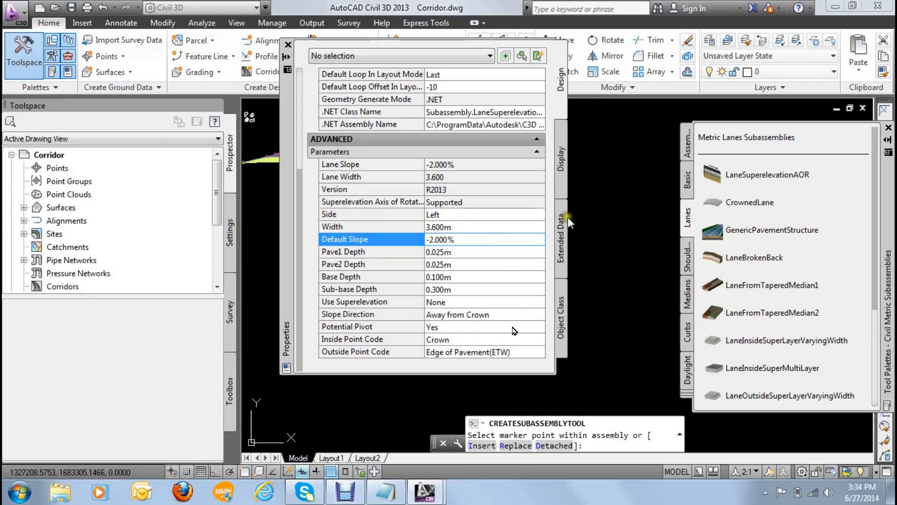
{"action": "scroll", "coordinate": [584, 220], "scroll_direction": "down", "scroll_amount": 5}
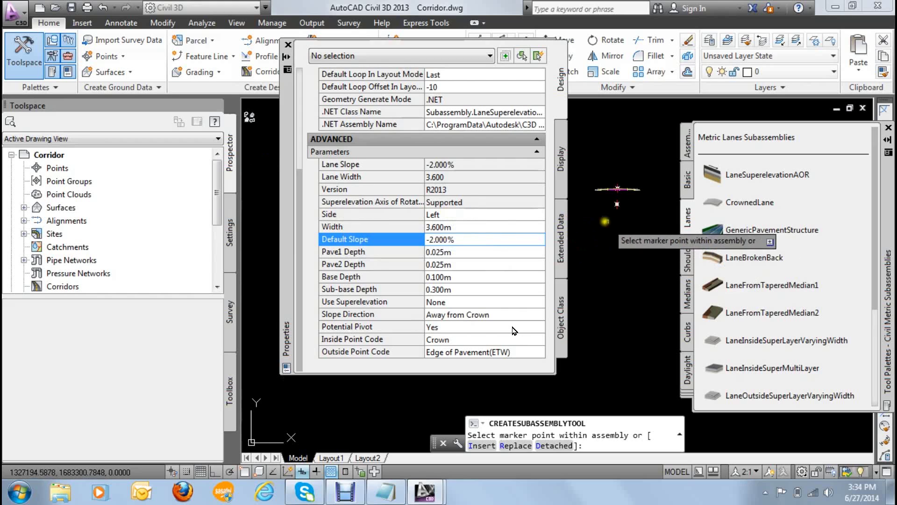
{"action": "key", "text": "ctrl+1"}
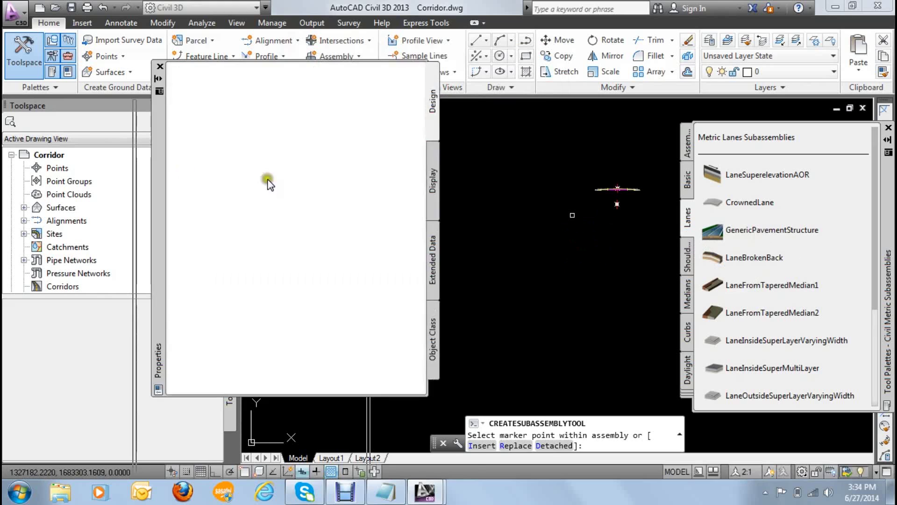
{"action": "middle_click_drag", "start_coordinate": [565, 214], "coordinate": [399, 185]}
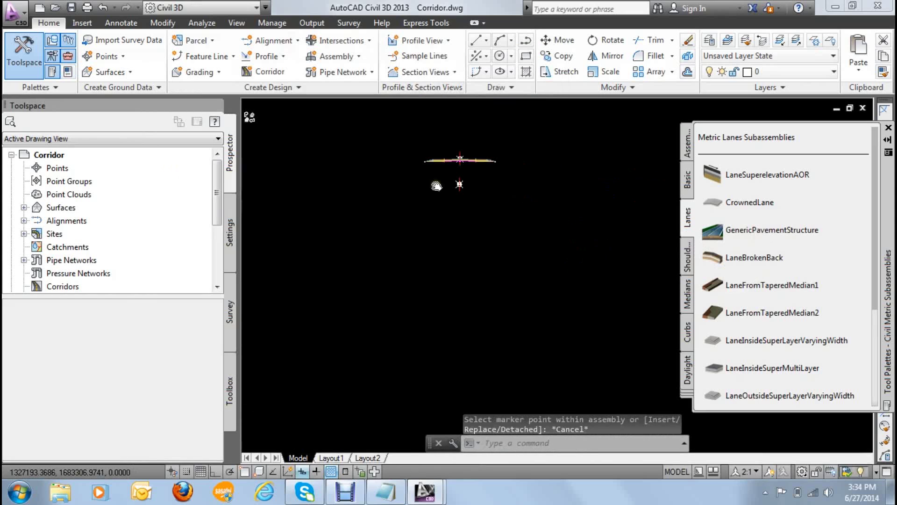
{"action": "scroll", "coordinate": [440, 179], "scroll_direction": "up", "scroll_amount": 3}
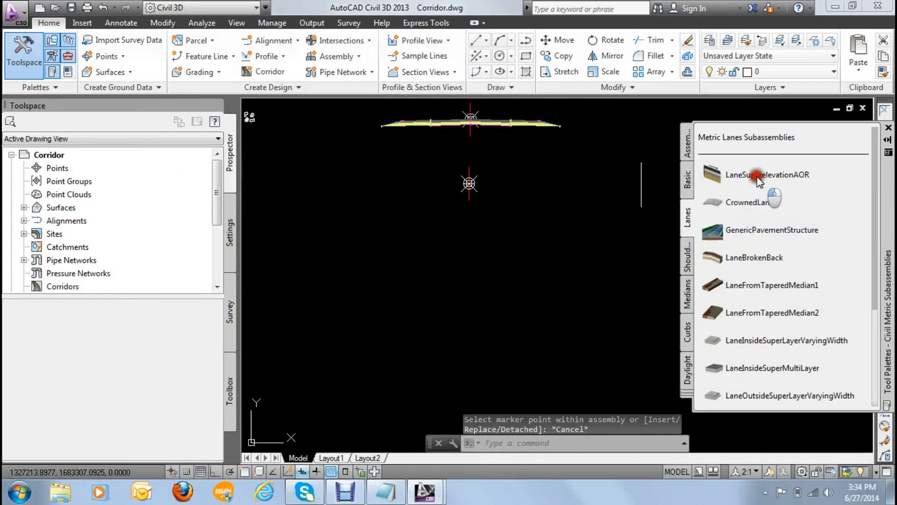
Step: Pick LaneSuperelevationAOR again and attach it to the Assembly - 2 baseline marker
{"action": "left_click", "coordinate": [757, 177]}
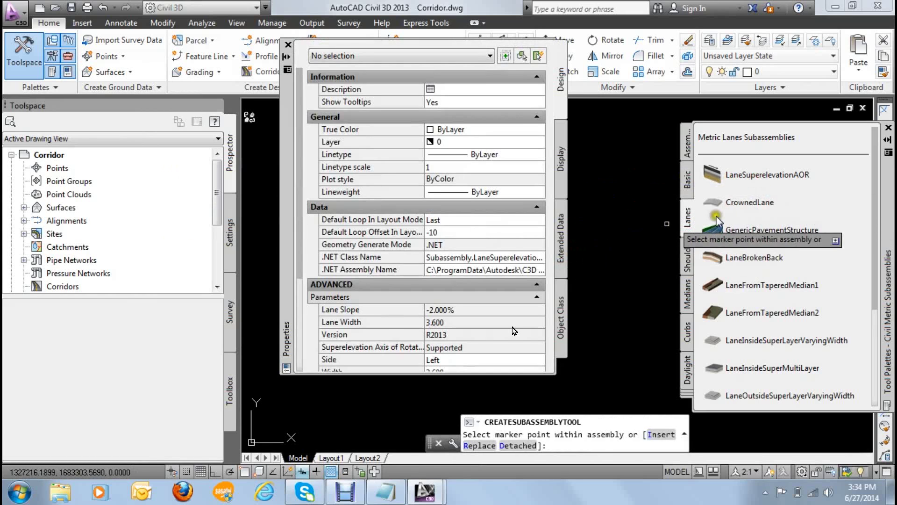
{"action": "left_click", "coordinate": [288, 56]}
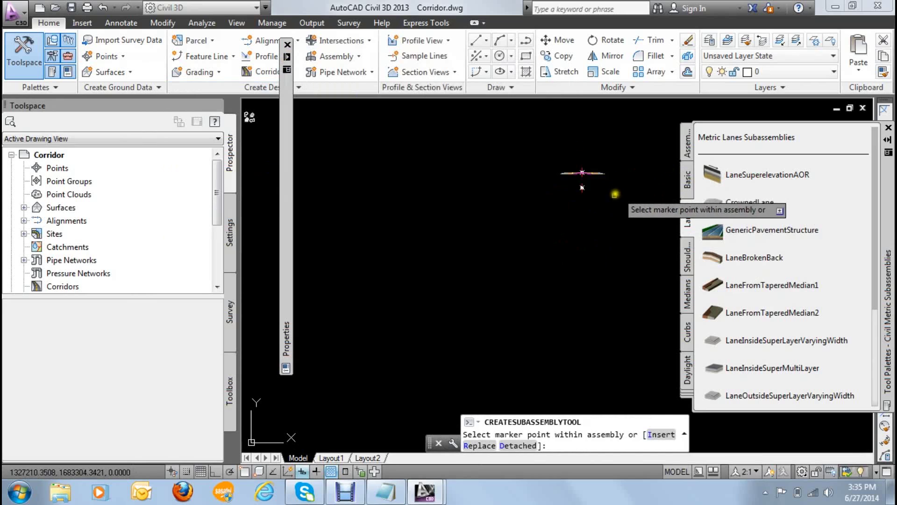
{"action": "scroll", "coordinate": [571, 183], "scroll_direction": "up", "scroll_amount": 5}
{"action": "scroll", "coordinate": [572, 183], "scroll_direction": "up", "scroll_amount": 3}
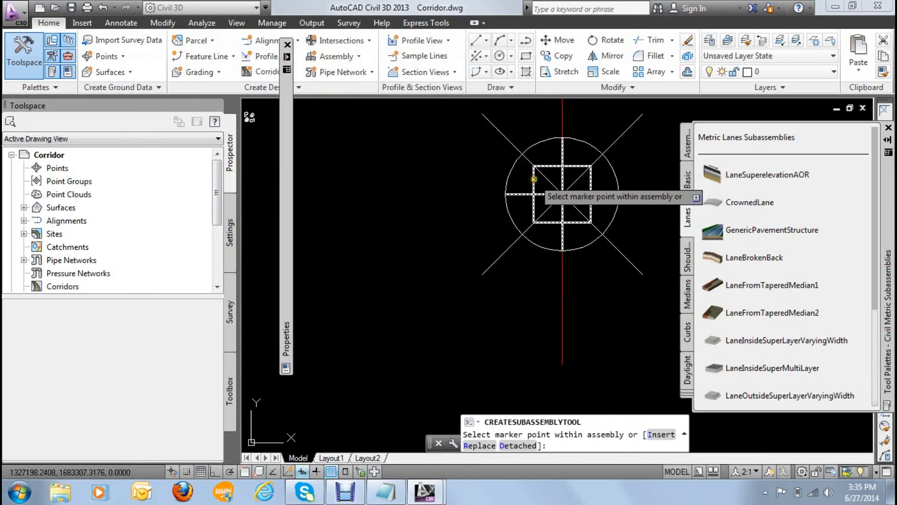
{"action": "left_click", "coordinate": [531, 180]}
{"action": "scroll", "coordinate": [530, 181], "scroll_direction": "down", "scroll_amount": 4}
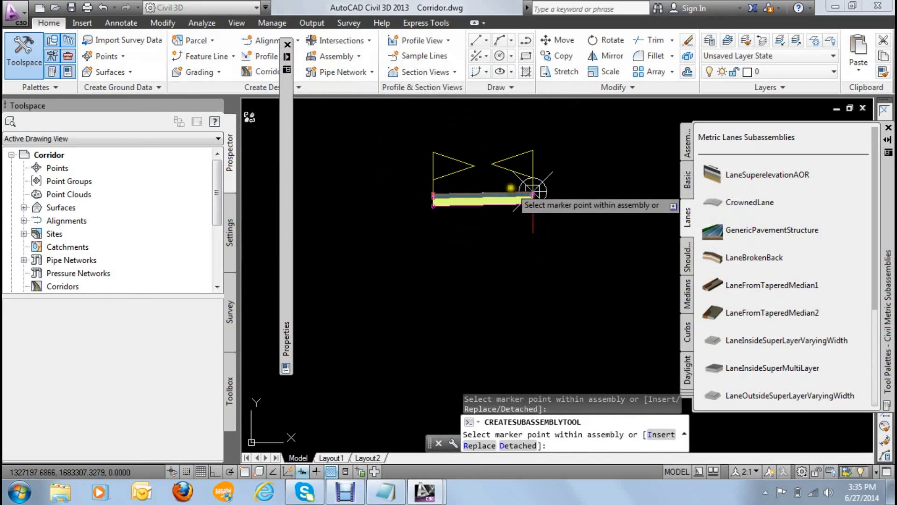
{"action": "scroll", "coordinate": [528, 189], "scroll_direction": "up", "scroll_amount": 4}
{"action": "scroll", "coordinate": [521, 198], "scroll_direction": "down", "scroll_amount": 4}
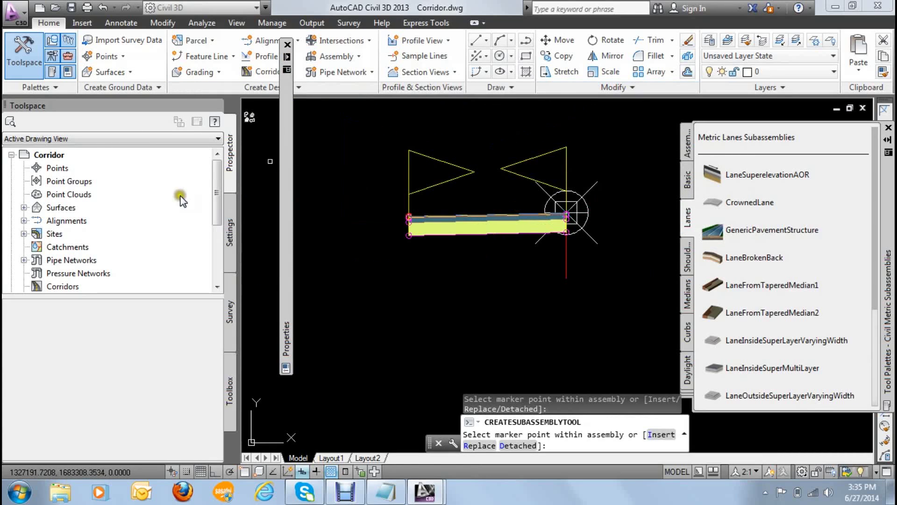
{"action": "mouse_move", "coordinate": [286, 210]}
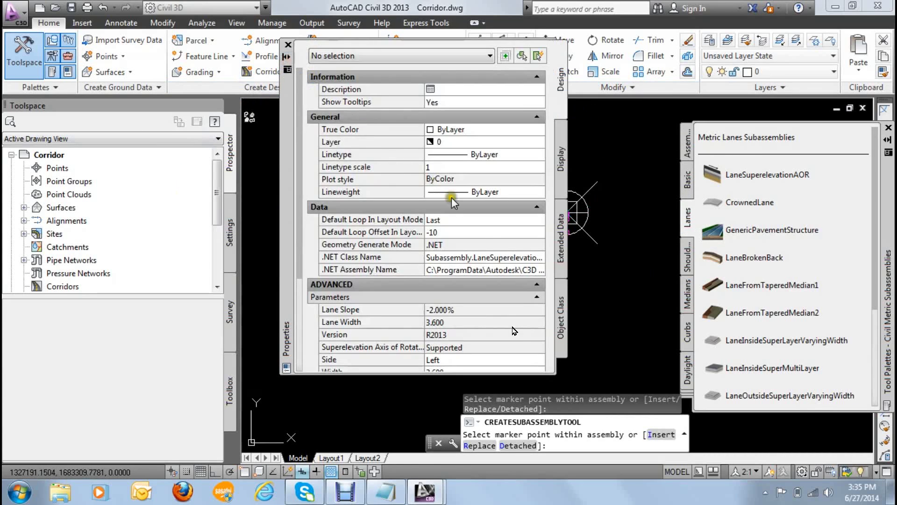
Step: Set the lane's Side to Right and attach it at the assembly's marker point
{"action": "left_click", "coordinate": [445, 360]}
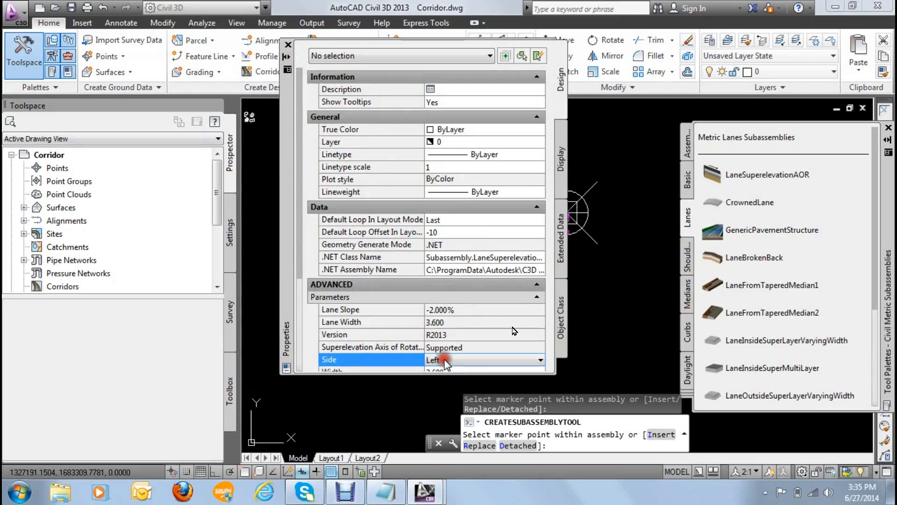
{"action": "left_click", "coordinate": [446, 360]}
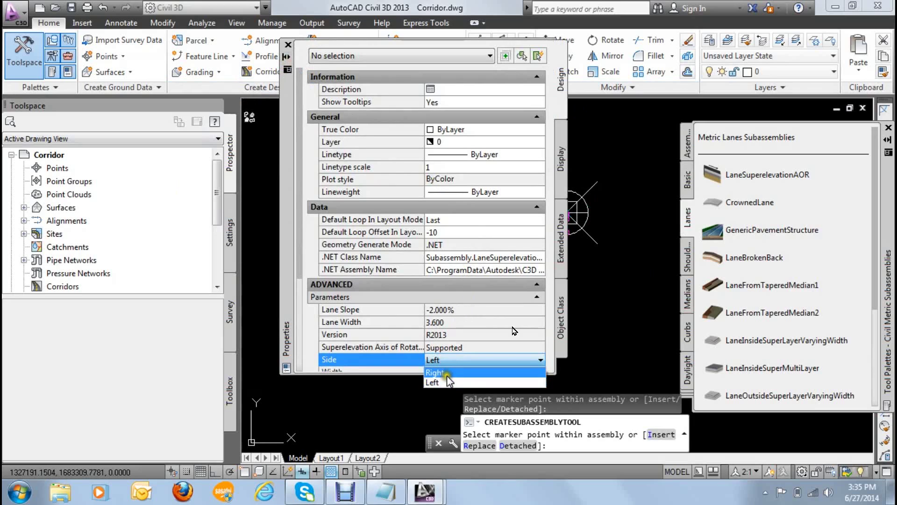
{"action": "left_click", "coordinate": [447, 373]}
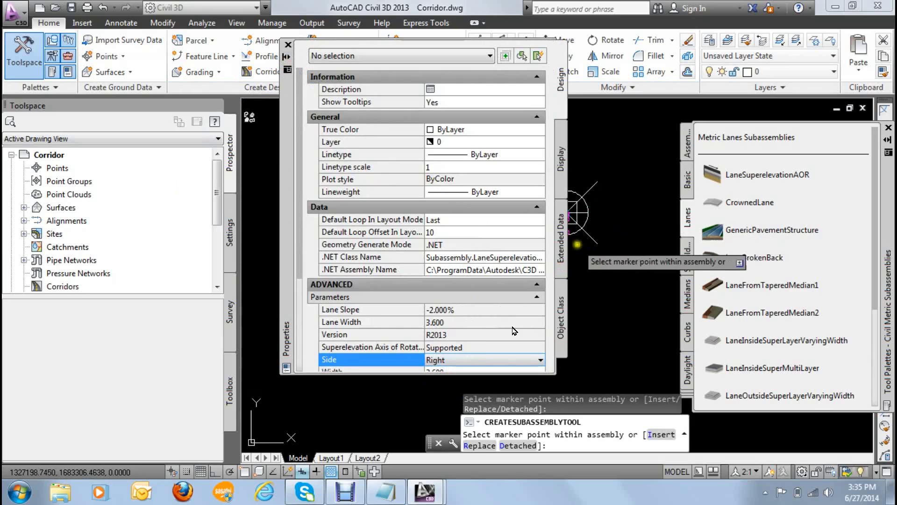
{"action": "scroll", "coordinate": [602, 259], "scroll_direction": "down", "scroll_amount": 3}
{"action": "scroll", "coordinate": [602, 259], "scroll_direction": "up", "scroll_amount": 3}
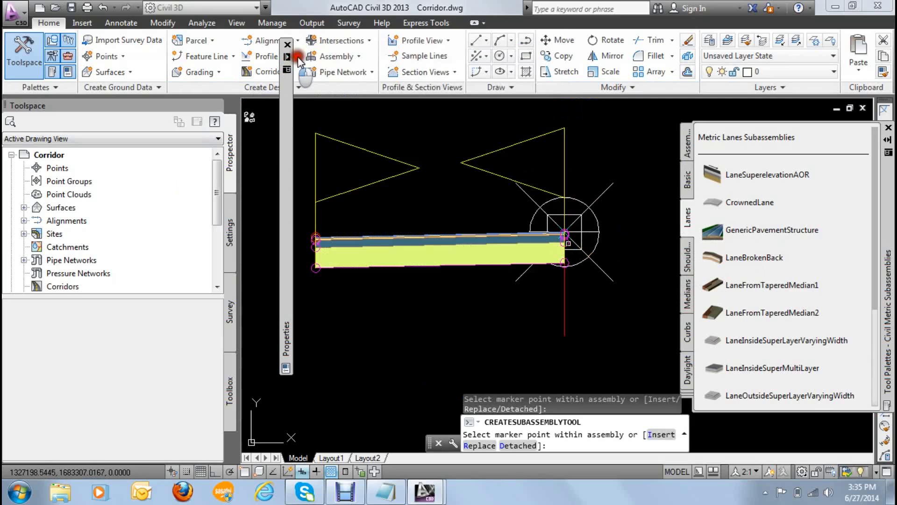
{"action": "scroll", "coordinate": [572, 233], "scroll_direction": "up", "scroll_amount": 2}
{"action": "scroll", "coordinate": [568, 220], "scroll_direction": "up", "scroll_amount": 2}
{"action": "scroll", "coordinate": [568, 220], "scroll_direction": "down", "scroll_amount": 3}
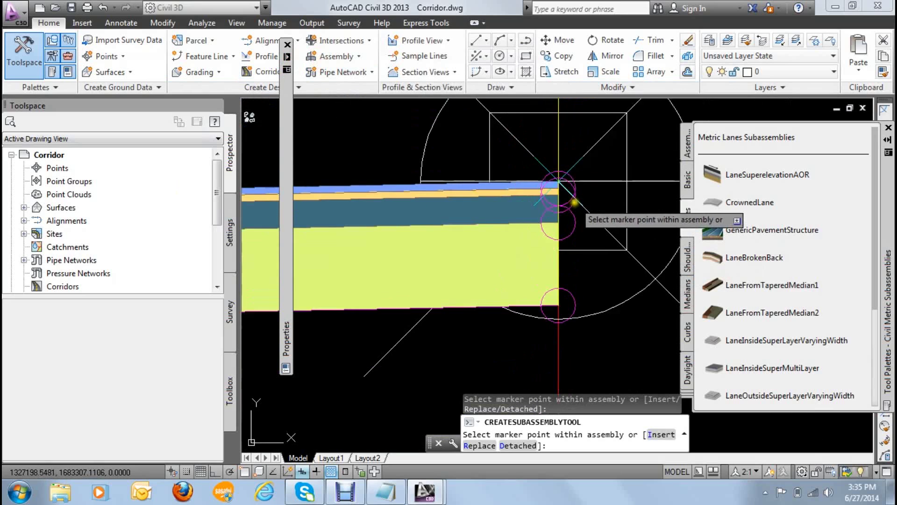
{"action": "scroll", "coordinate": [560, 206], "scroll_direction": "down", "scroll_amount": 2}
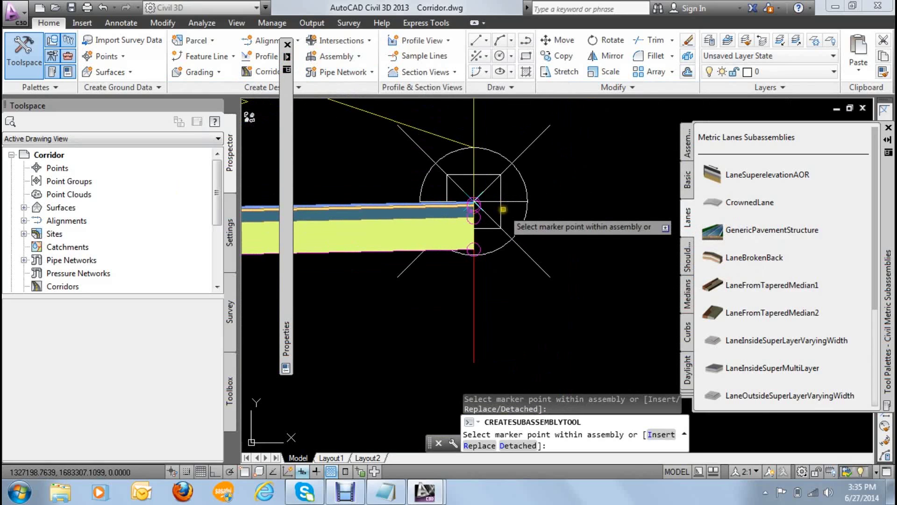
{"action": "left_click", "coordinate": [499, 206]}
{"action": "scroll", "coordinate": [531, 276], "scroll_direction": "down", "scroll_amount": 5}
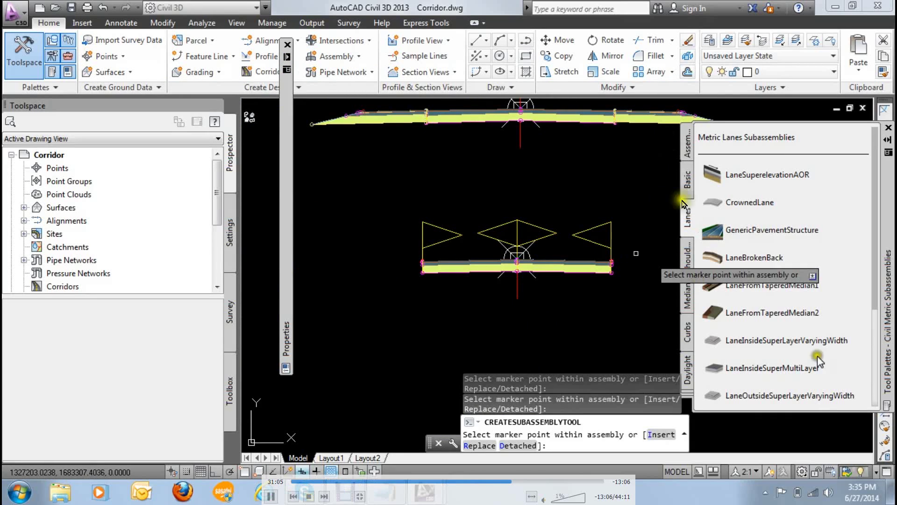
Step: Show the curb subassemblies and leave the Properties palette floating over the drawing
{"action": "left_click", "coordinate": [690, 333]}
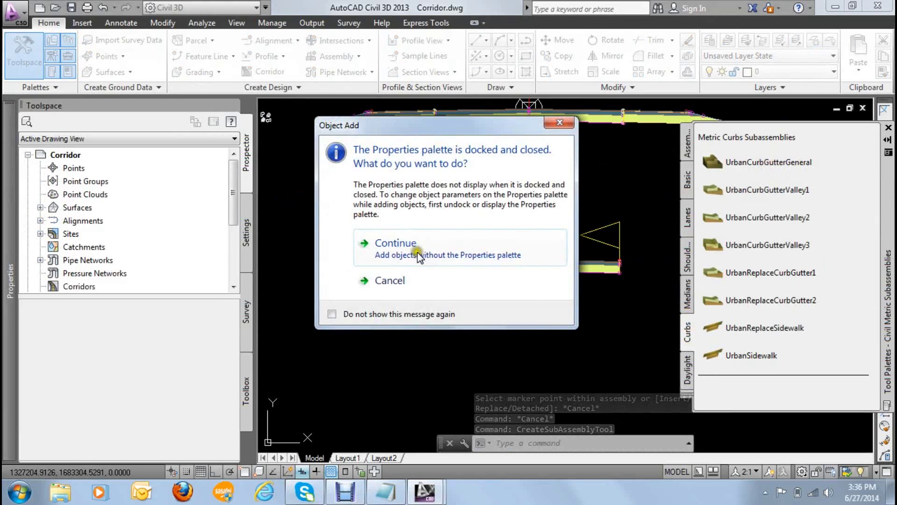
{"action": "left_click", "coordinate": [427, 260]}
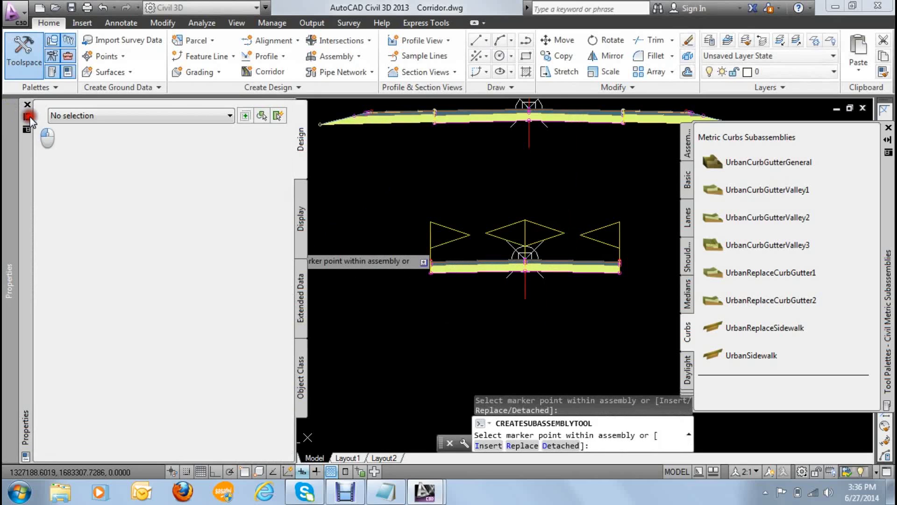
{"action": "left_click", "coordinate": [28, 117]}
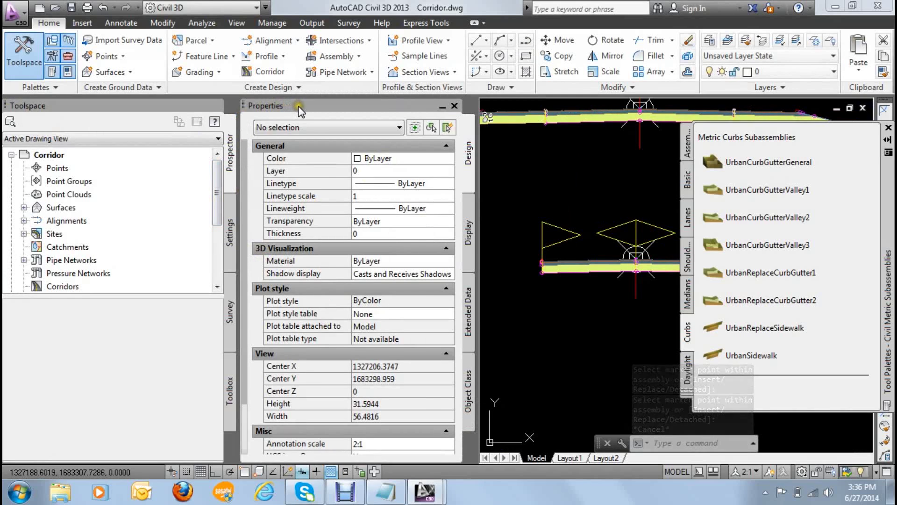
{"action": "left_click_drag", "start_coordinate": [299, 110], "coordinate": [364, 109]}
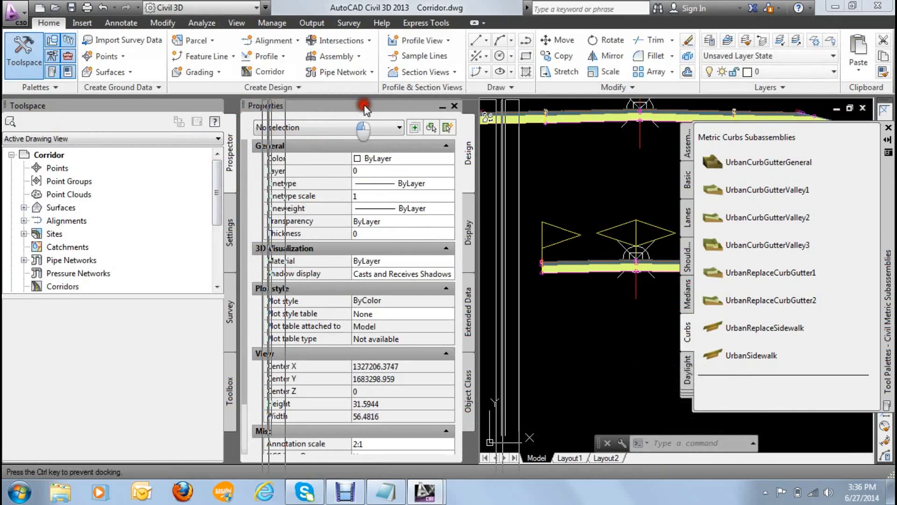
{"action": "left_click_drag", "start_coordinate": [365, 109], "coordinate": [401, 99]}
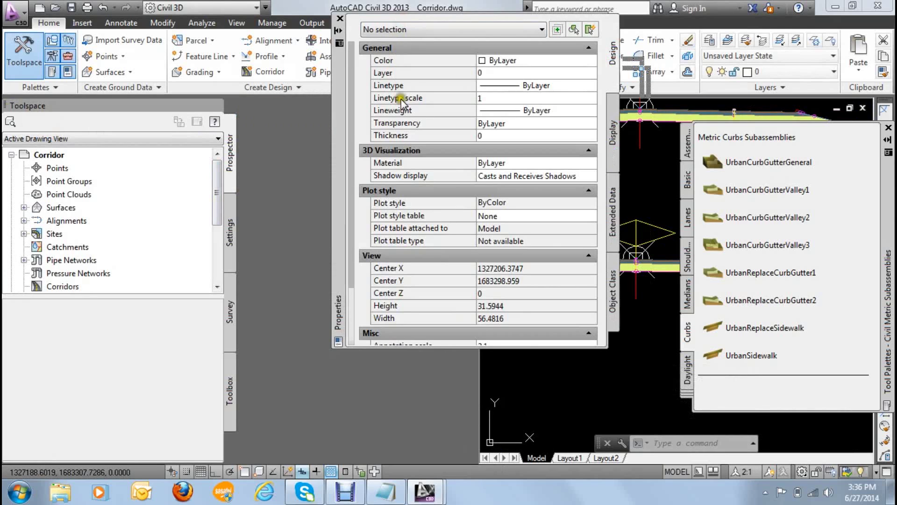
Step: Pick UrbanCurbGutterGeneral, review its Right side and Gutter Edge parameters, and set Properties to auto-hide
{"action": "left_click_drag", "start_coordinate": [352, 142], "coordinate": [352, 202]}
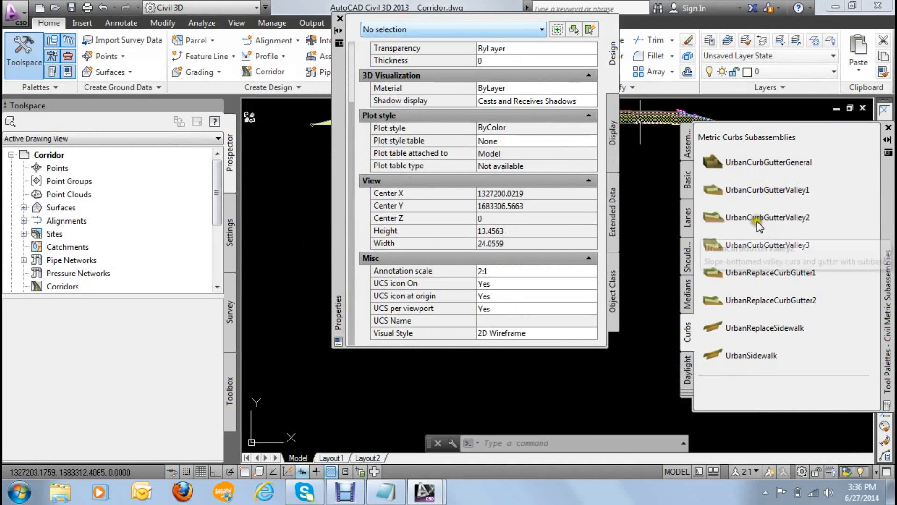
{"action": "left_click", "coordinate": [751, 164]}
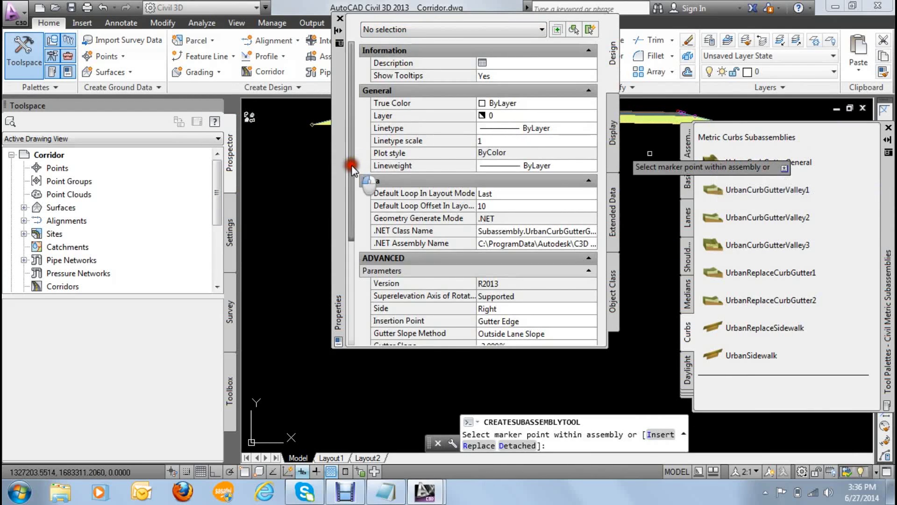
{"action": "left_click_drag", "start_coordinate": [352, 168], "coordinate": [350, 327]}
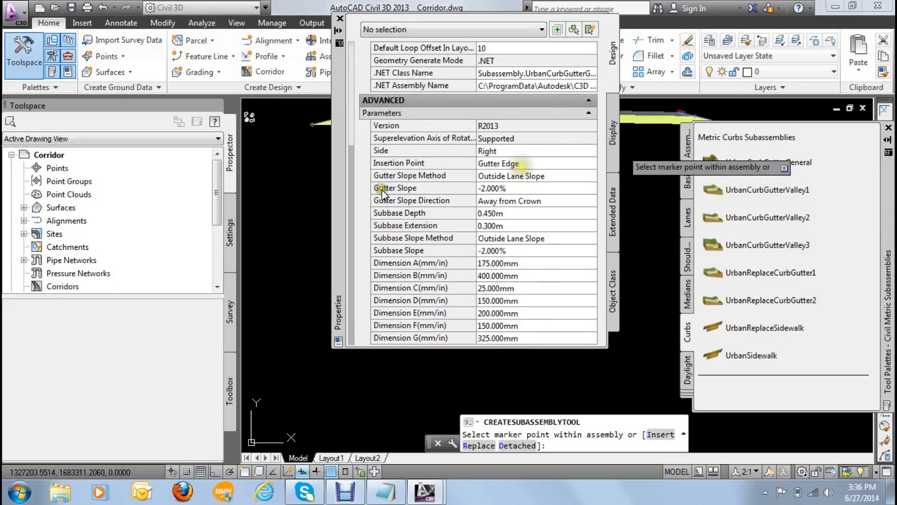
{"action": "left_click", "coordinate": [340, 32]}
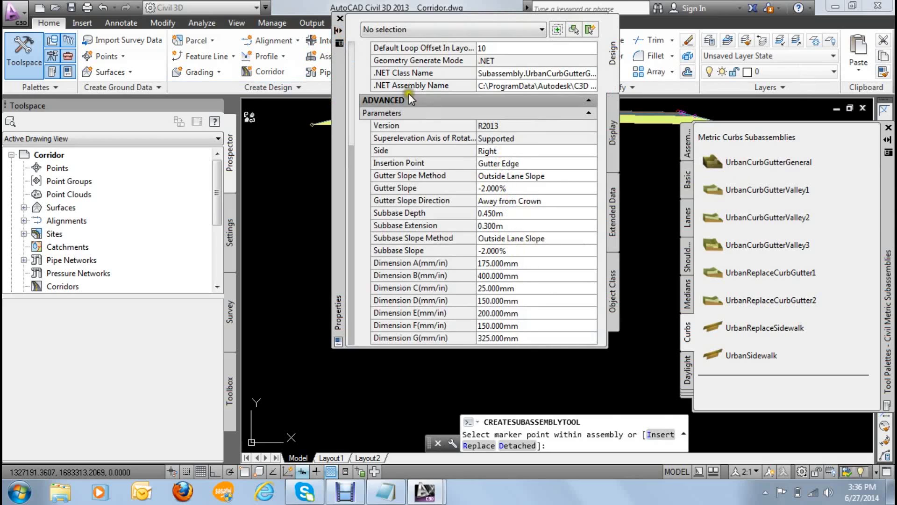
Step: Place the curb at the right lane's outer edge, end placement, and select the new curb
{"action": "scroll", "coordinate": [607, 215], "scroll_direction": "up", "scroll_amount": 3}
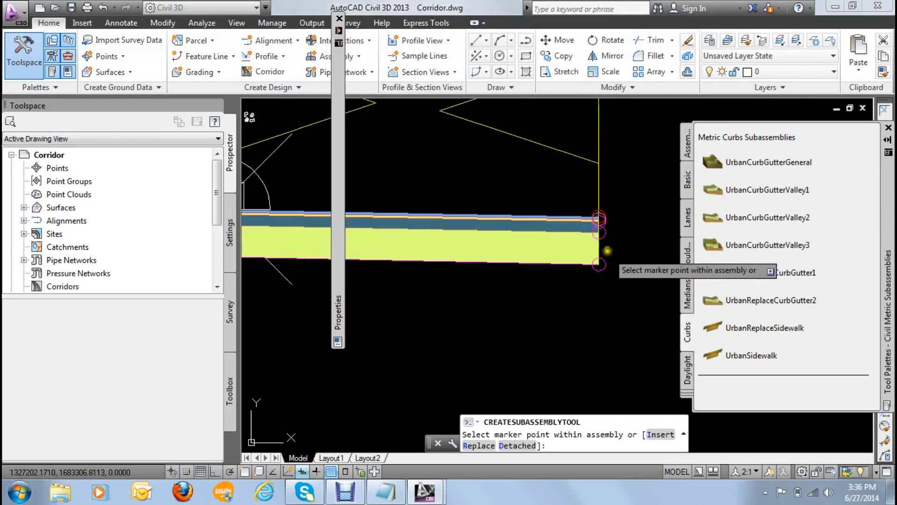
{"action": "scroll", "coordinate": [616, 206], "scroll_direction": "up", "scroll_amount": 3}
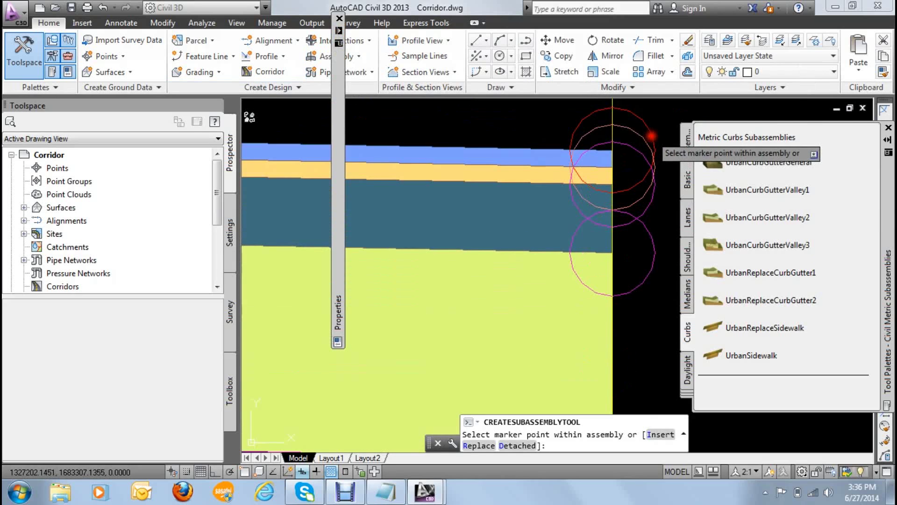
{"action": "scroll", "coordinate": [603, 211], "scroll_direction": "down", "scroll_amount": 2}
{"action": "scroll", "coordinate": [605, 220], "scroll_direction": "down", "scroll_amount": 2}
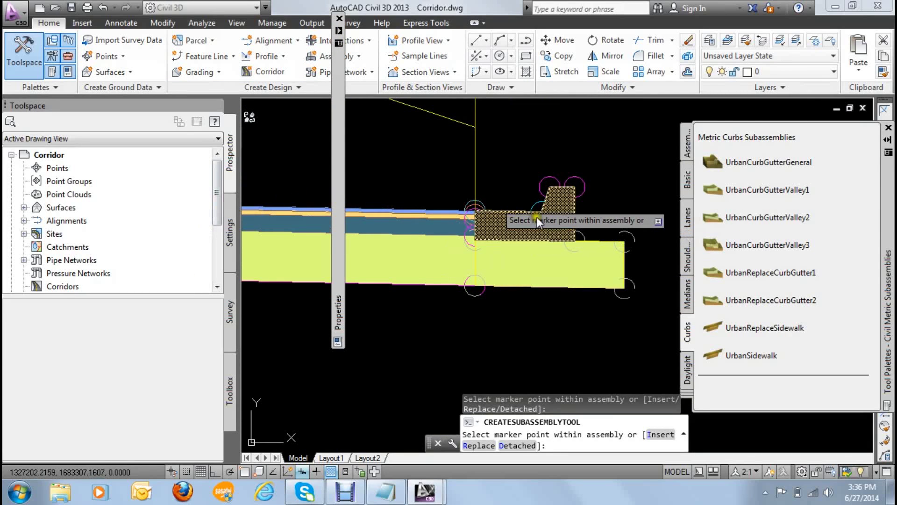
{"action": "key", "text": "Escape"}
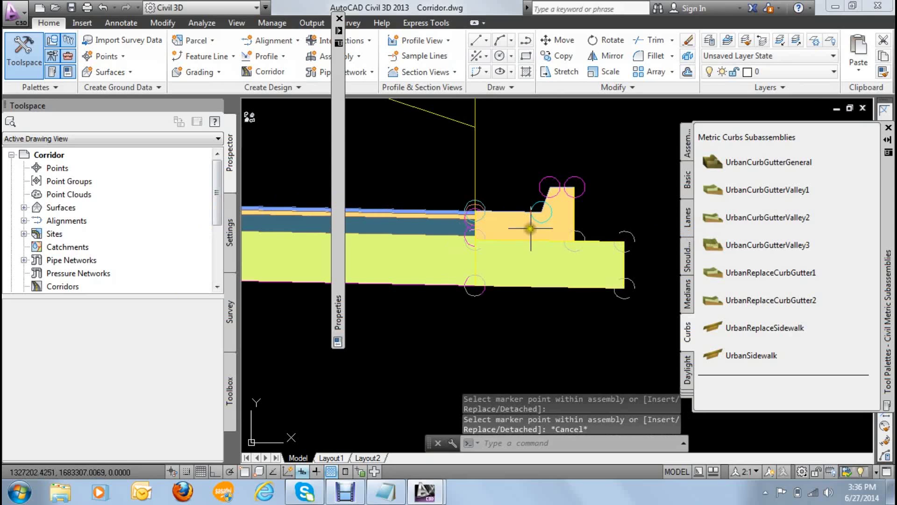
{"action": "left_click", "coordinate": [531, 228]}
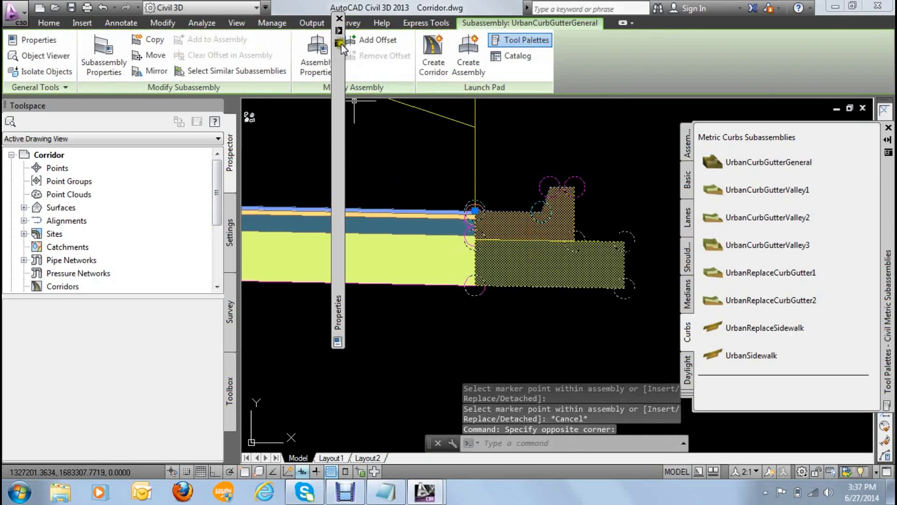
{"action": "mouse_move", "coordinate": [338, 175]}
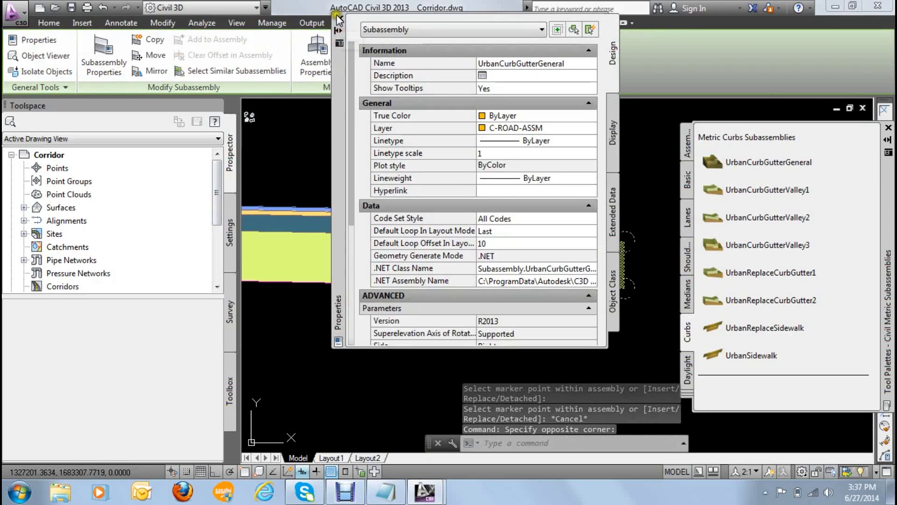
Step: Reopen the curb subassembly's properties with the PRO command, review them, close them and clear the selection
{"action": "left_click", "coordinate": [338, 21]}
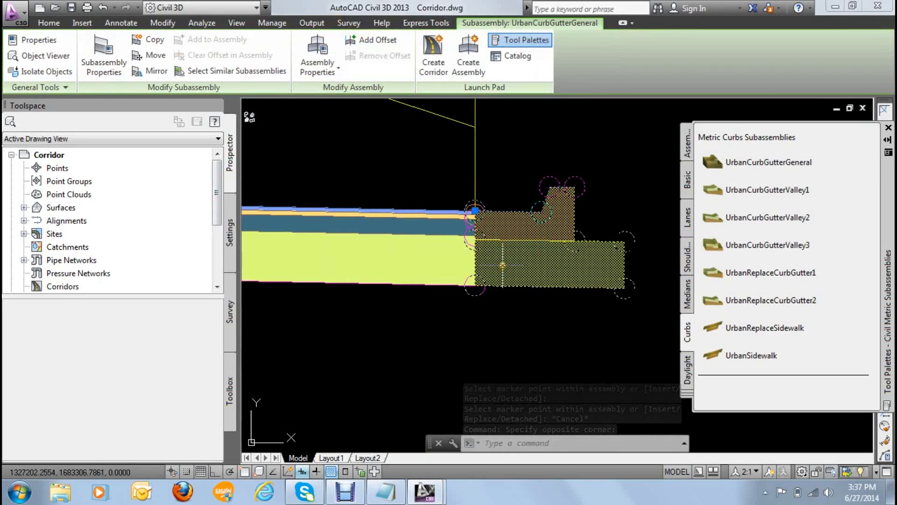
{"action": "type", "text": "pro"}
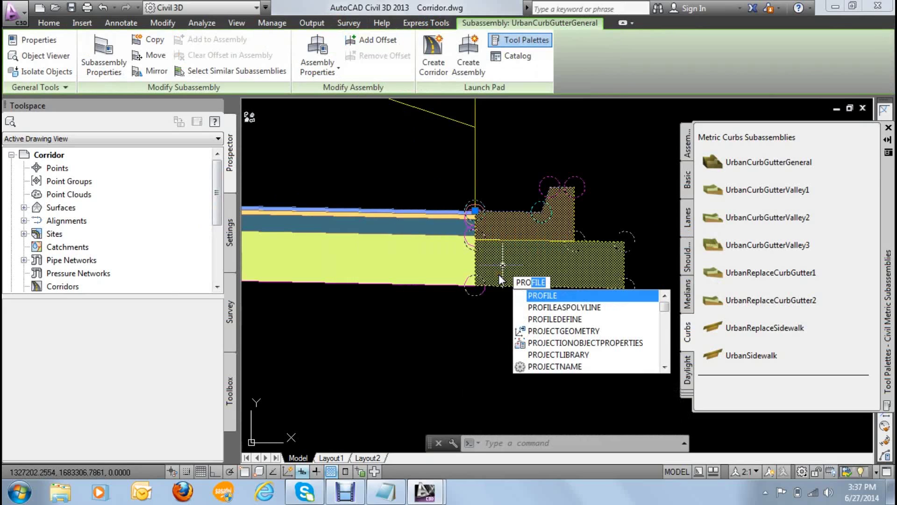
{"action": "scroll", "coordinate": [569, 310], "scroll_direction": "down", "scroll_amount": 2}
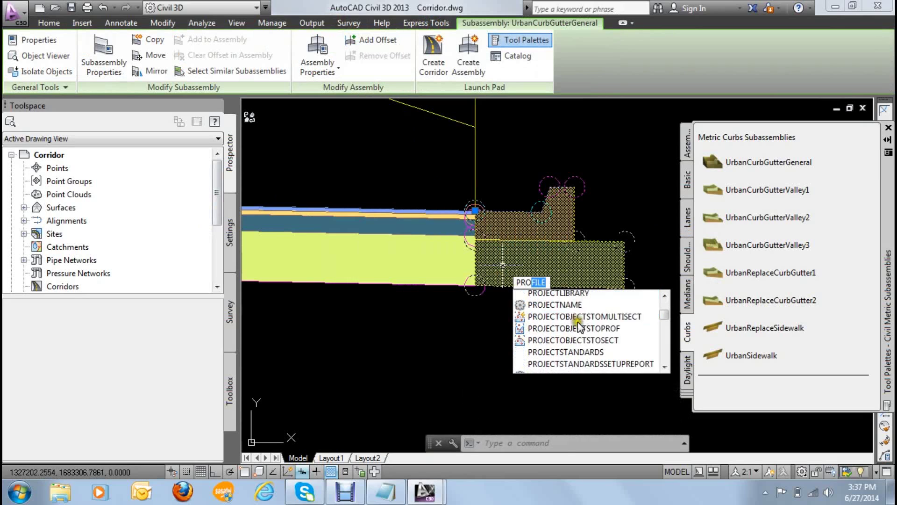
{"action": "scroll", "coordinate": [569, 311], "scroll_direction": "down", "scroll_amount": 1}
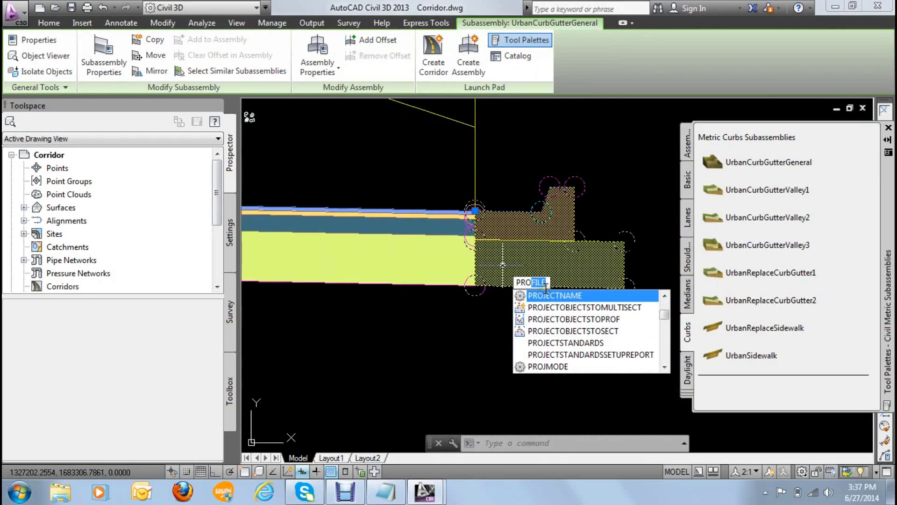
{"action": "type", "text": "p"}
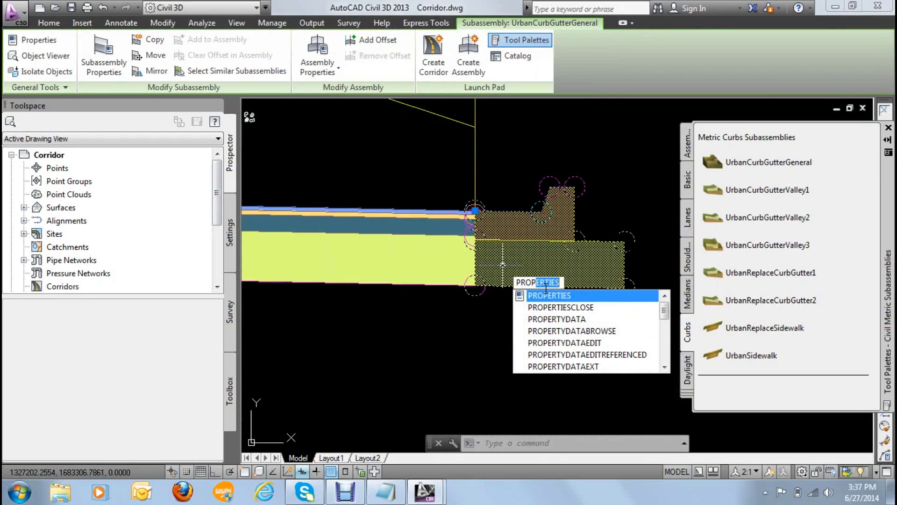
{"action": "left_click", "coordinate": [540, 297]}
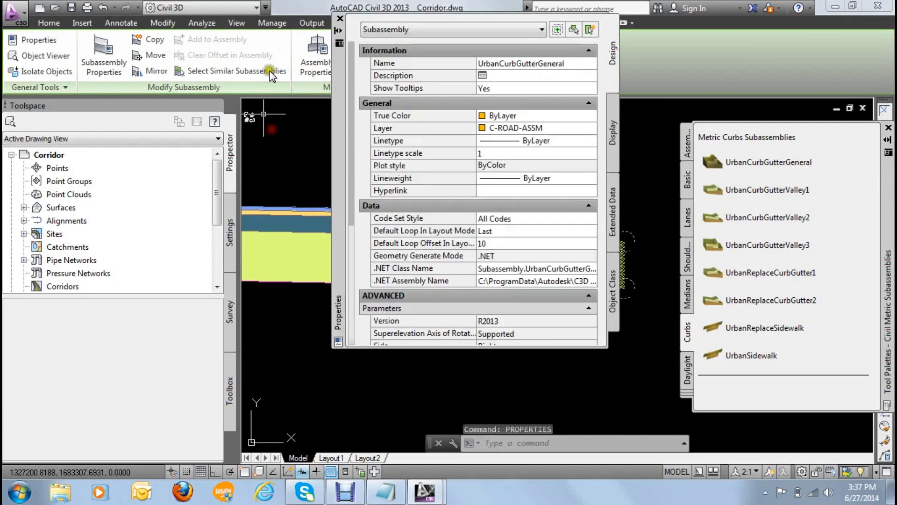
{"action": "left_click_drag", "start_coordinate": [354, 106], "coordinate": [357, 329]}
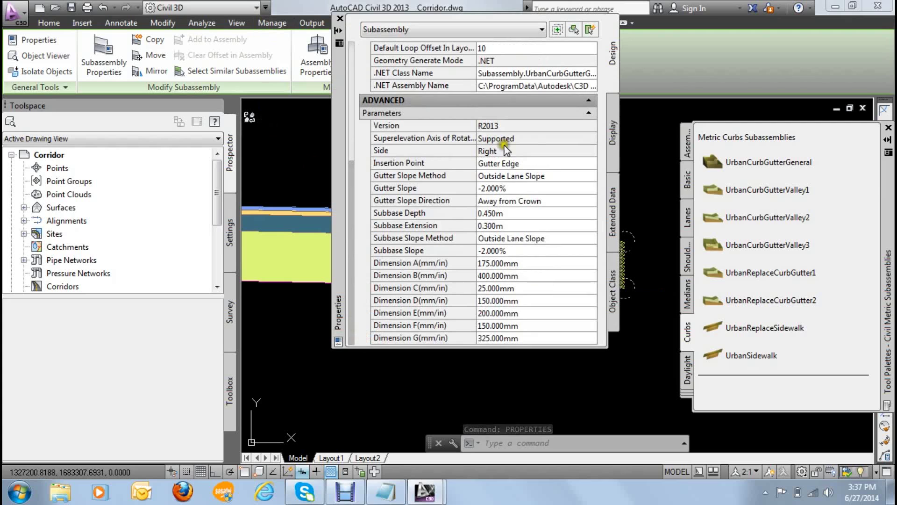
{"action": "left_click", "coordinate": [340, 18]}
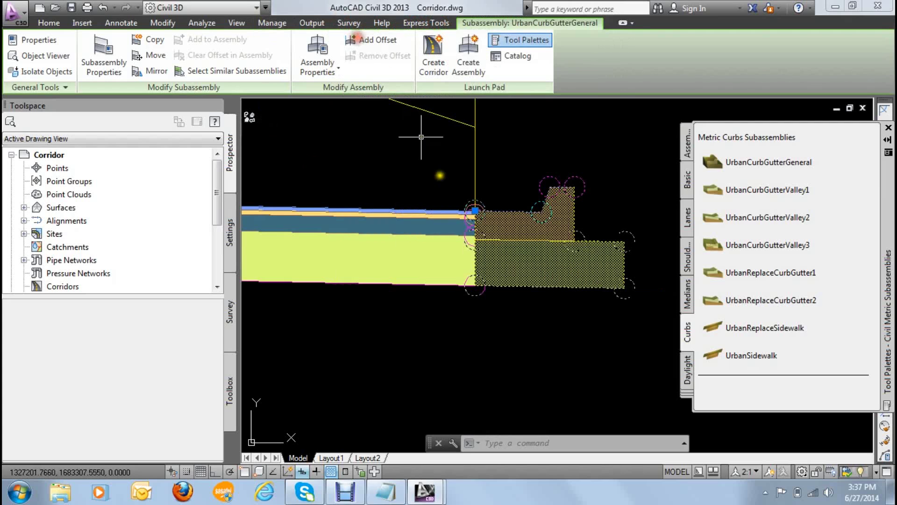
{"action": "scroll", "coordinate": [353, 240], "scroll_direction": "down", "scroll_amount": 4}
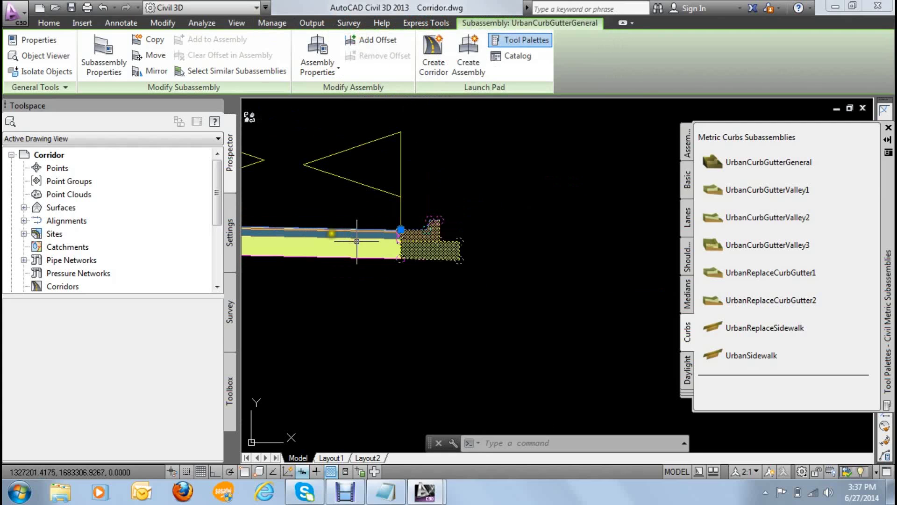
{"action": "key", "text": "Escape"}
{"action": "scroll", "coordinate": [330, 197], "scroll_direction": "down", "scroll_amount": 5}
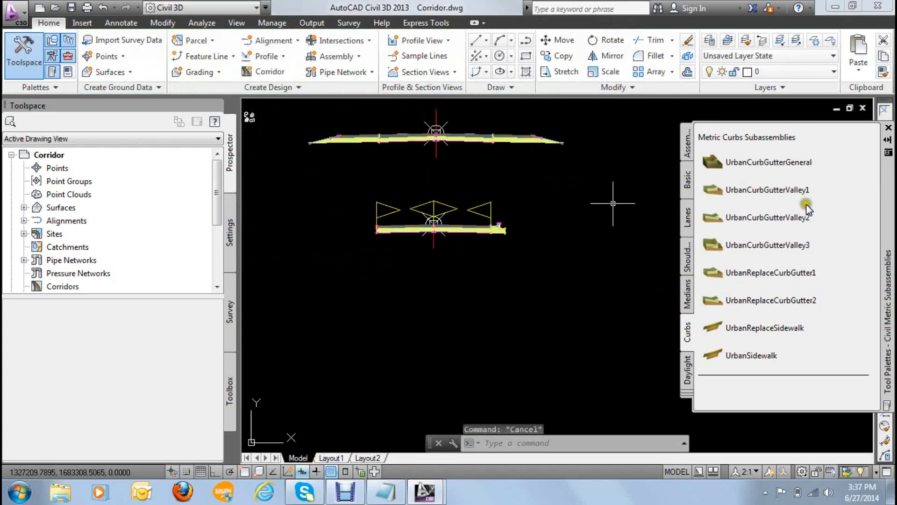
Step: Pick another UrbanCurbGutterGeneral curb and set its Side to Left
{"action": "left_click", "coordinate": [762, 164]}
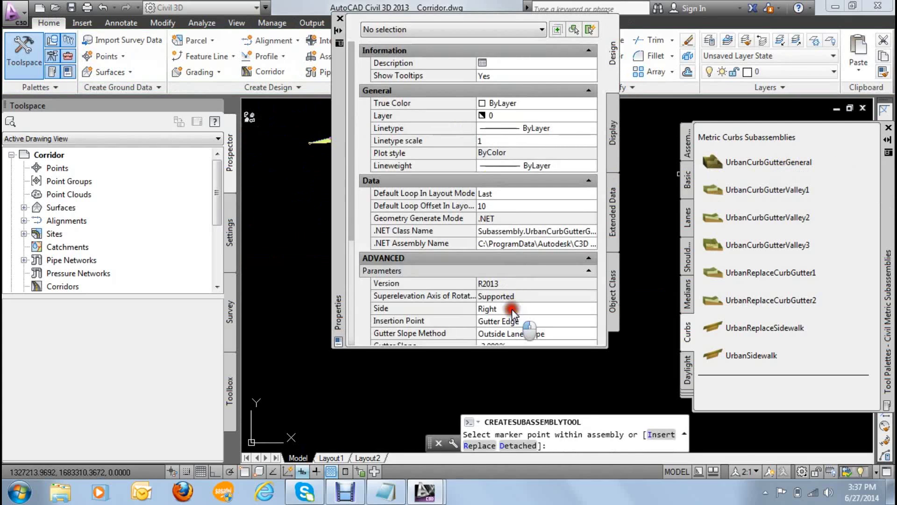
{"action": "left_click", "coordinate": [512, 309]}
{"action": "left_click", "coordinate": [504, 331]}
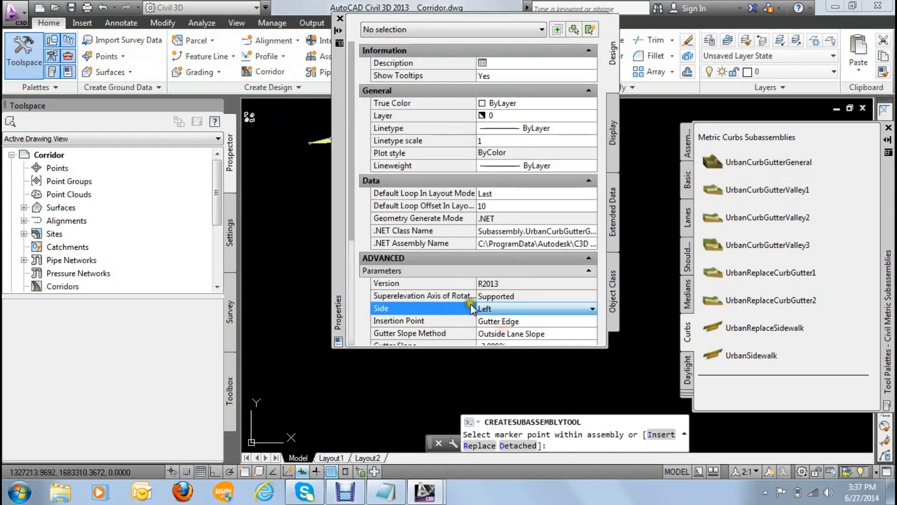
{"action": "left_click", "coordinate": [340, 18]}
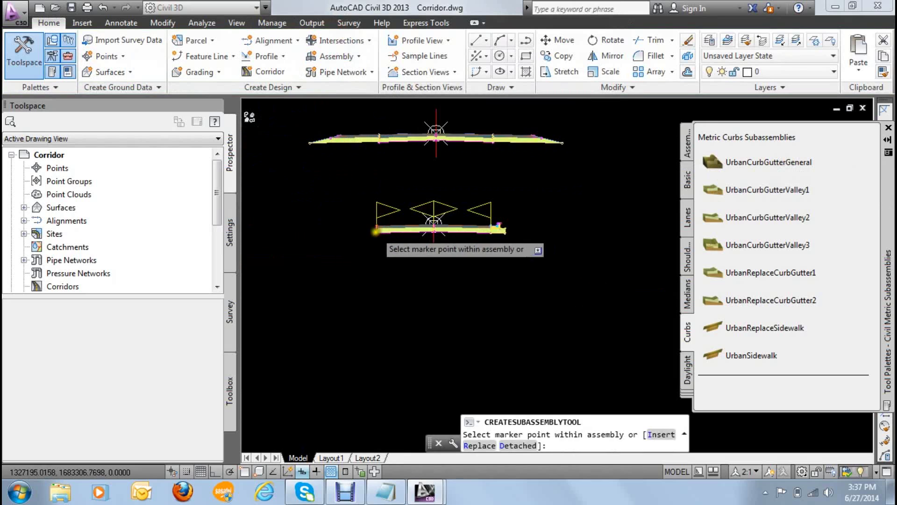
Step: Place the left curb at the assembly's left lane edge and end the placement command
{"action": "scroll", "coordinate": [374, 201], "scroll_direction": "up", "scroll_amount": 3}
{"action": "scroll", "coordinate": [377, 189], "scroll_direction": "up", "scroll_amount": 3}
{"action": "scroll", "coordinate": [379, 172], "scroll_direction": "up", "scroll_amount": 3}
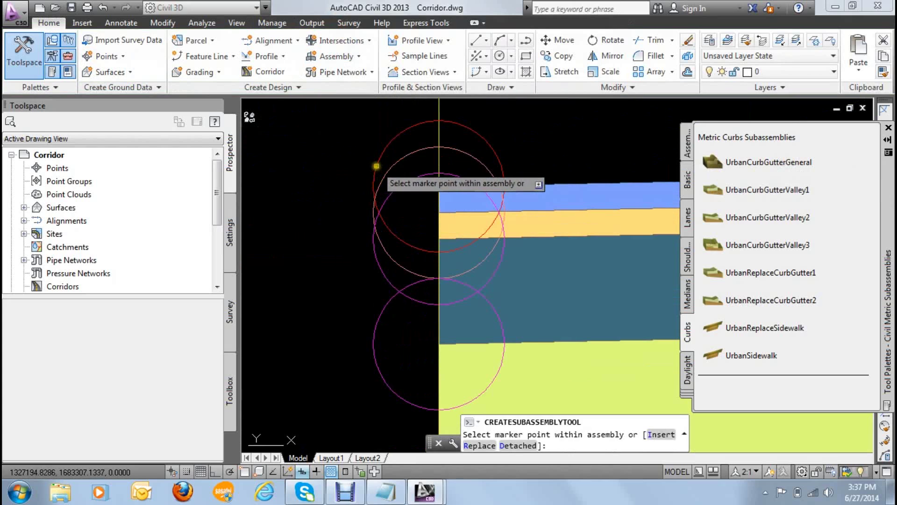
{"action": "scroll", "coordinate": [379, 168], "scroll_direction": "down", "scroll_amount": 2}
{"action": "scroll", "coordinate": [390, 224], "scroll_direction": "down", "scroll_amount": 2}
{"action": "scroll", "coordinate": [409, 262], "scroll_direction": "down", "scroll_amount": 2}
{"action": "scroll", "coordinate": [412, 260], "scroll_direction": "down", "scroll_amount": 2}
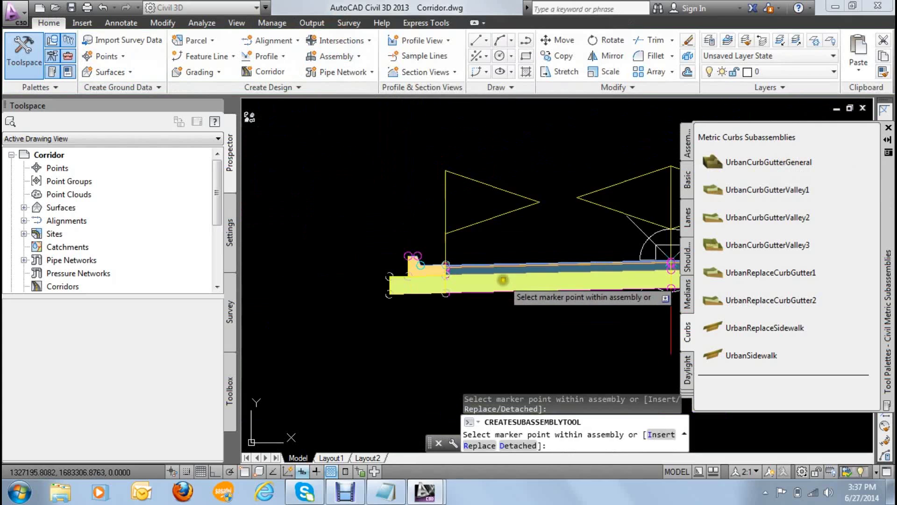
{"action": "scroll", "coordinate": [505, 278], "scroll_direction": "down", "scroll_amount": 2}
{"action": "scroll", "coordinate": [537, 191], "scroll_direction": "down", "scroll_amount": 2}
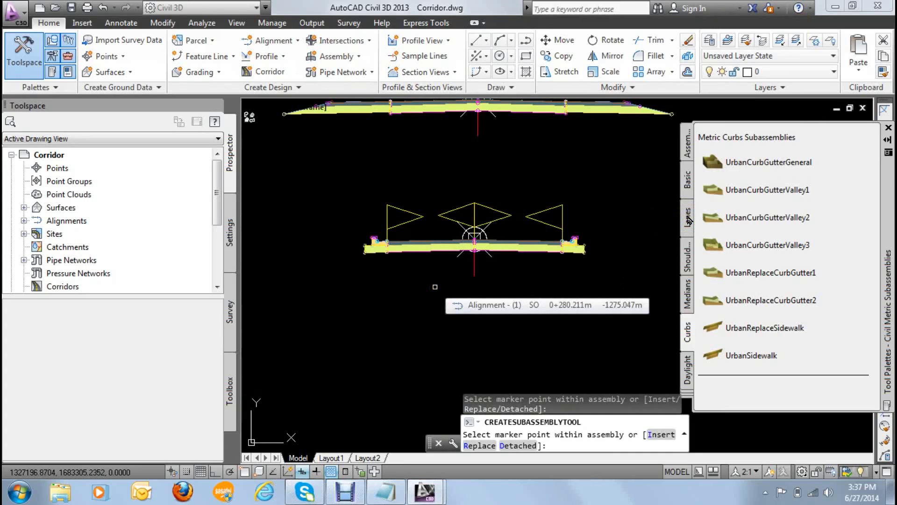
{"action": "scroll", "coordinate": [579, 253], "scroll_direction": "down", "scroll_amount": 2}
{"action": "scroll", "coordinate": [517, 267], "scroll_direction": "down", "scroll_amount": 1}
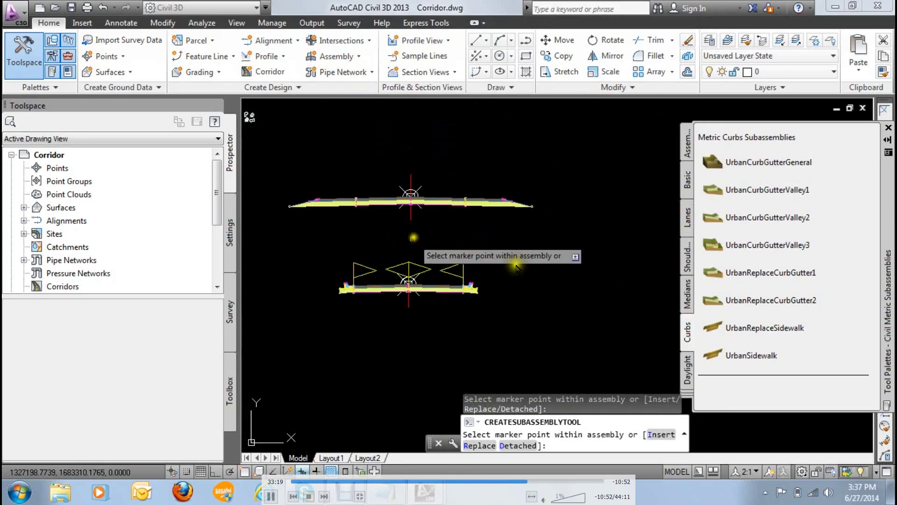
{"action": "middle_click_drag", "start_coordinate": [522, 281], "coordinate": [549, 234]}
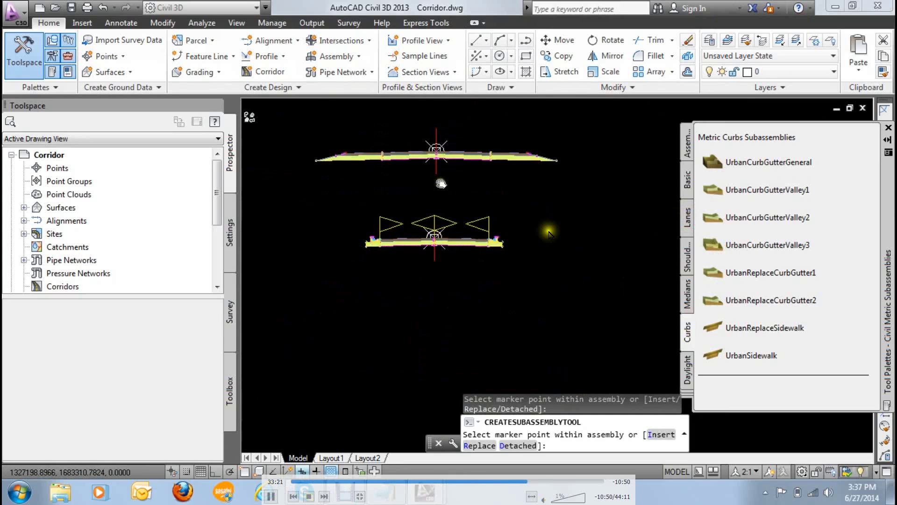
{"action": "scroll", "coordinate": [439, 185], "scroll_direction": "up", "scroll_amount": 2}
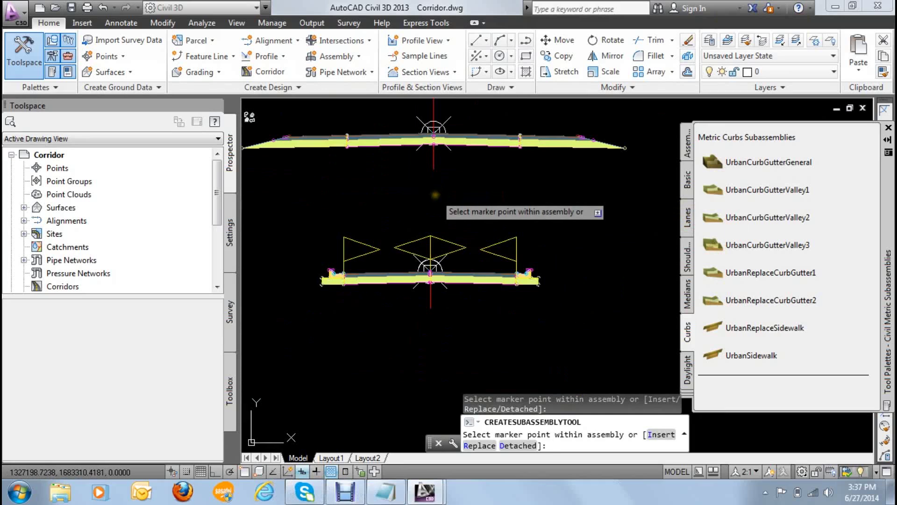
{"action": "key", "text": "Escape"}
{"action": "scroll", "coordinate": [472, 202], "scroll_direction": "down", "scroll_amount": 3}
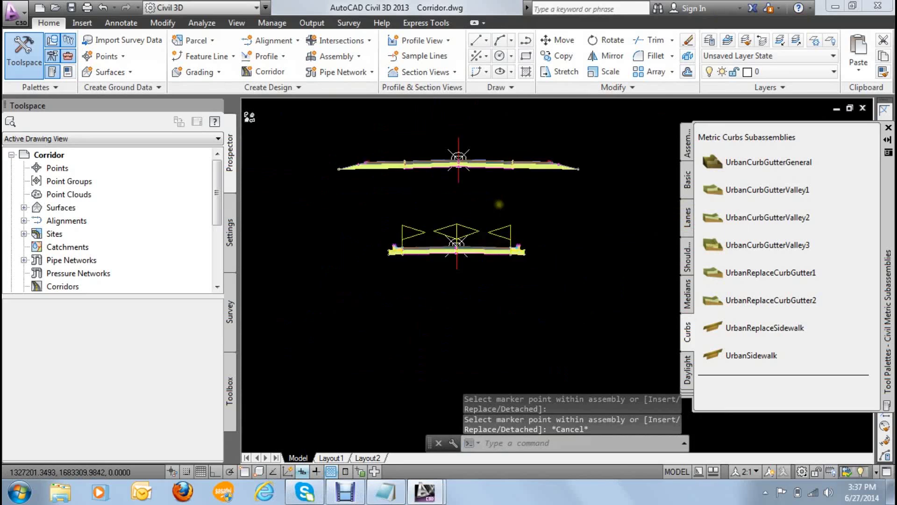
Step: Close the Tool Palettes and zoom out toward the contour surface and profile
{"action": "left_click", "coordinate": [888, 127]}
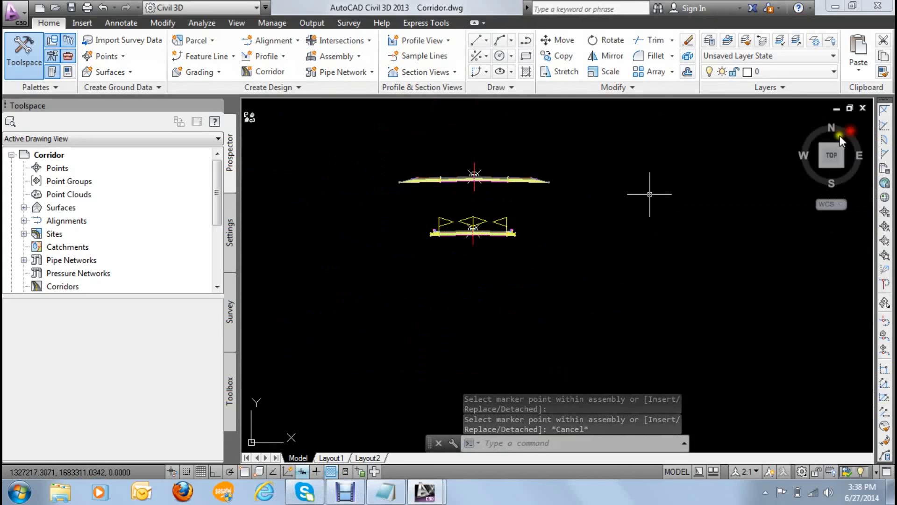
{"action": "scroll", "coordinate": [470, 262], "scroll_direction": "down", "scroll_amount": 5}
{"action": "scroll", "coordinate": [469, 262], "scroll_direction": "down", "scroll_amount": 3}
{"action": "scroll", "coordinate": [469, 261], "scroll_direction": "down", "scroll_amount": 3}
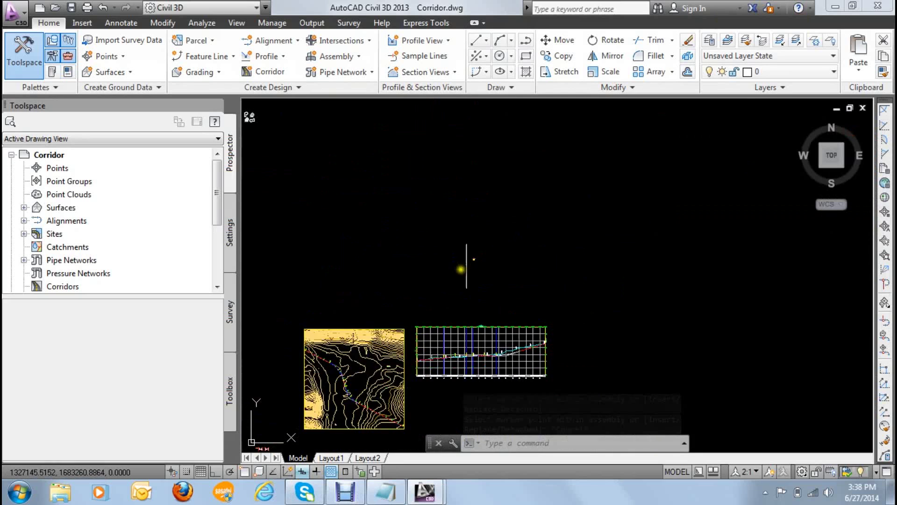
{"action": "scroll", "coordinate": [465, 265], "scroll_direction": "down", "scroll_amount": 2}
{"action": "mouse_move", "coordinate": [412, 280]}
{"action": "middle_mouse_down"}
{"action": "mouse_move", "coordinate": [501, 185]}
{"action": "mouse_move", "coordinate": [336, 256]}
{"action": "middle_mouse_up"}
{"action": "scroll", "coordinate": [320, 263], "scroll_direction": "up", "scroll_amount": 5}
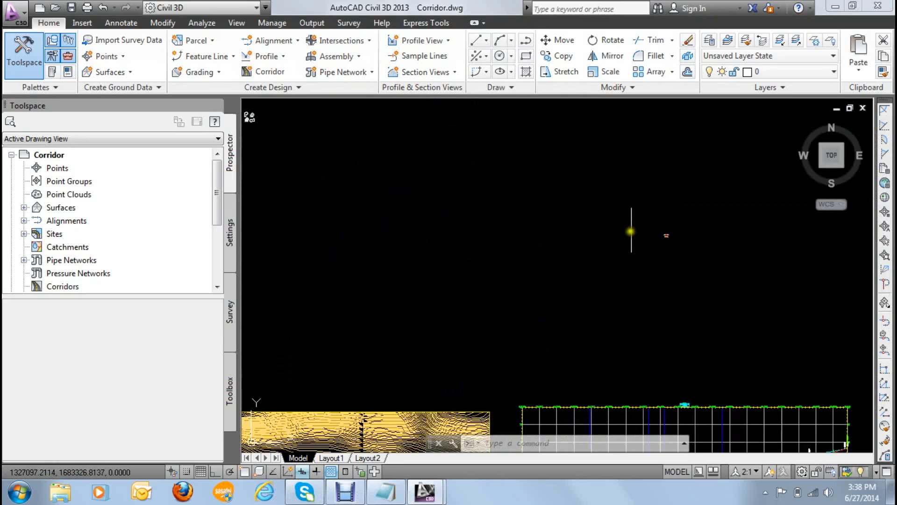
{"action": "scroll", "coordinate": [631, 230], "scroll_direction": "down", "scroll_amount": 3}
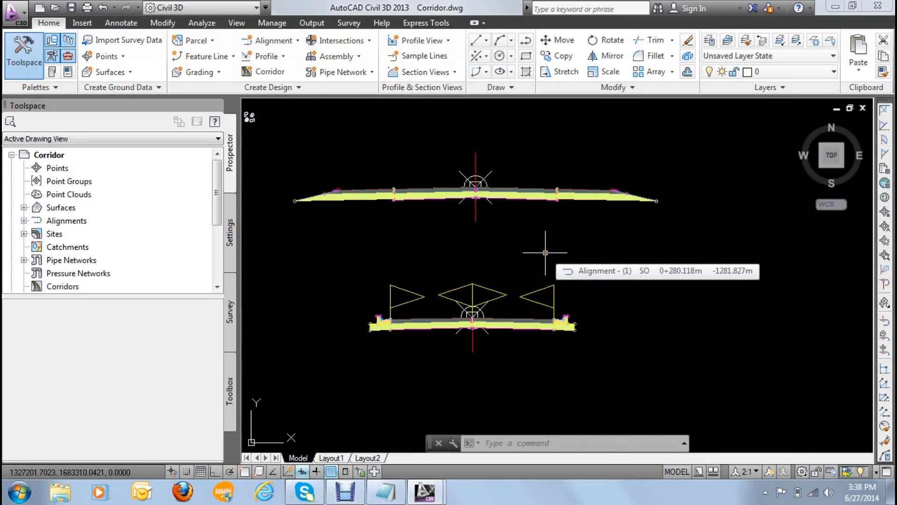
{"action": "scroll", "coordinate": [546, 253], "scroll_direction": "down", "scroll_amount": 2}
{"action": "scroll", "coordinate": [545, 281], "scroll_direction": "down", "scroll_amount": 2}
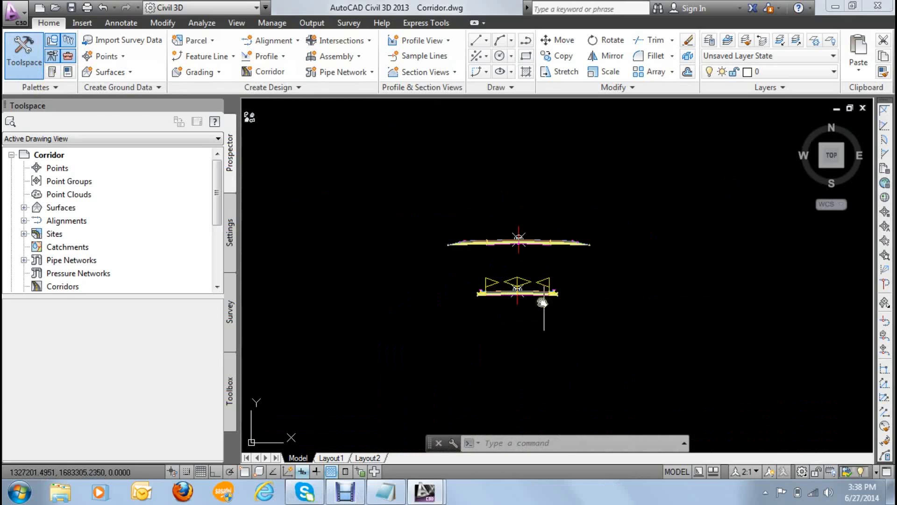
Step: Pan and zoom until the contour plan and profile grid sit centred side by side
{"action": "middle_click_drag", "start_coordinate": [545, 303], "coordinate": [527, 241]}
{"action": "scroll", "coordinate": [521, 261], "scroll_direction": "down", "scroll_amount": 2}
{"action": "scroll", "coordinate": [525, 327], "scroll_direction": "down", "scroll_amount": 2}
{"action": "scroll", "coordinate": [525, 357], "scroll_direction": "down", "scroll_amount": 2}
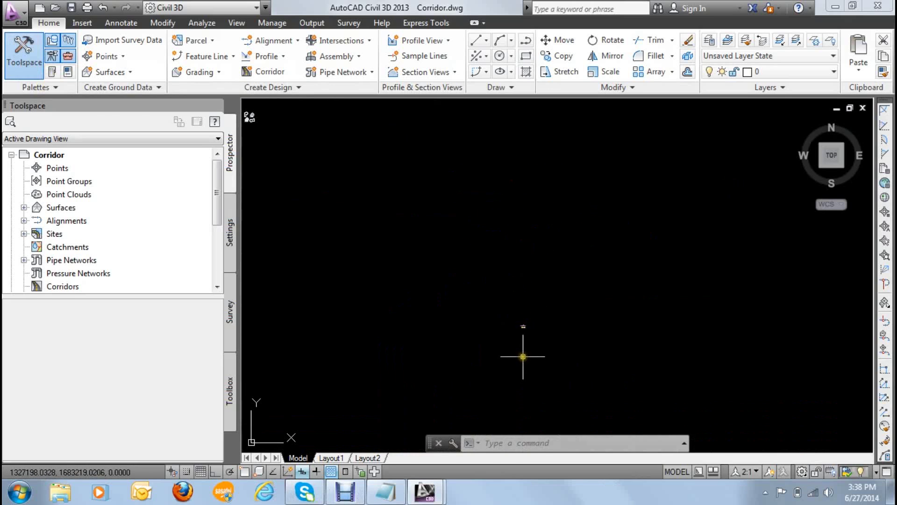
{"action": "scroll", "coordinate": [525, 359], "scroll_direction": "down", "scroll_amount": 1}
{"action": "middle_click_drag", "start_coordinate": [521, 360], "coordinate": [513, 275]}
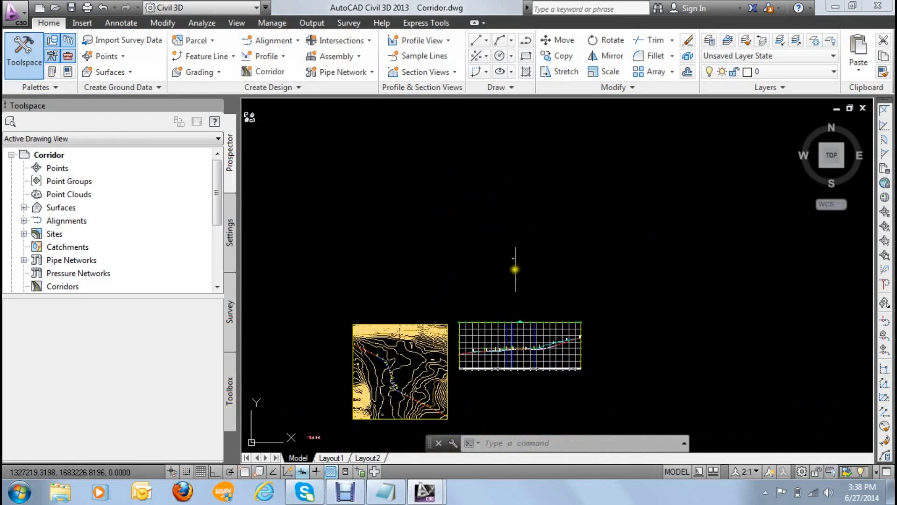
{"action": "scroll", "coordinate": [509, 272], "scroll_direction": "up", "scroll_amount": 3}
{"action": "scroll", "coordinate": [491, 311], "scroll_direction": "down", "scroll_amount": 3}
{"action": "scroll", "coordinate": [491, 310], "scroll_direction": "down", "scroll_amount": 2}
{"action": "middle_click_drag", "start_coordinate": [491, 311], "coordinate": [547, 217]}
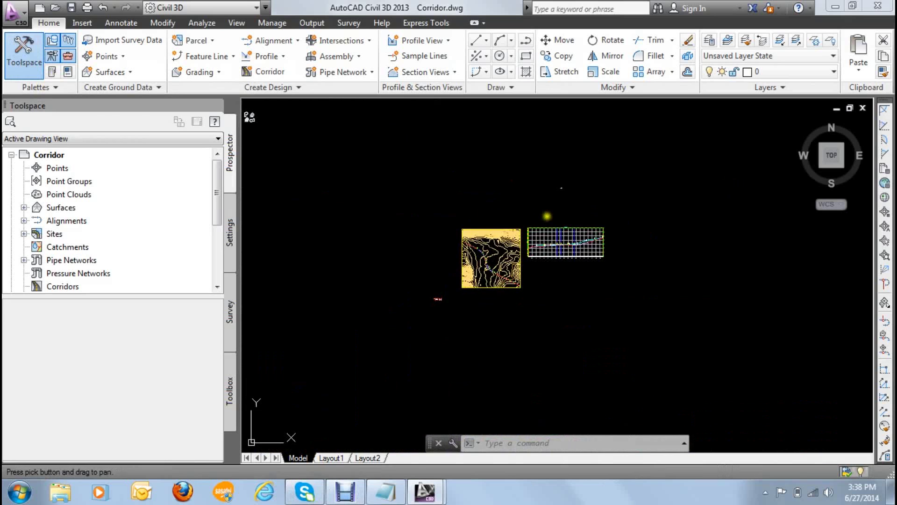
{"action": "scroll", "coordinate": [499, 250], "scroll_direction": "up", "scroll_amount": 8}
{"action": "scroll", "coordinate": [533, 245], "scroll_direction": "down", "scroll_amount": 2}
{"action": "scroll", "coordinate": [561, 243], "scroll_direction": "down", "scroll_amount": 6}
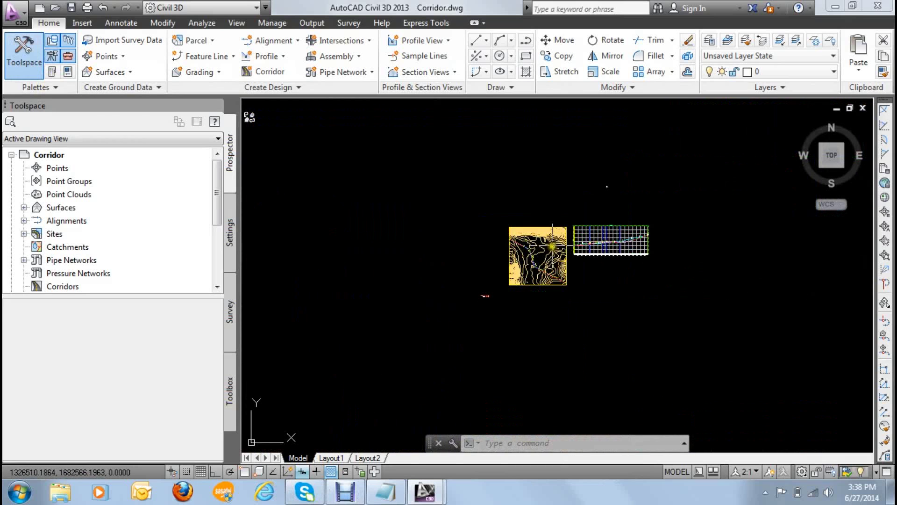
{"action": "middle_click_drag", "start_coordinate": [563, 243], "coordinate": [515, 207]}
{"action": "scroll", "coordinate": [545, 185], "scroll_direction": "up", "scroll_amount": 6}
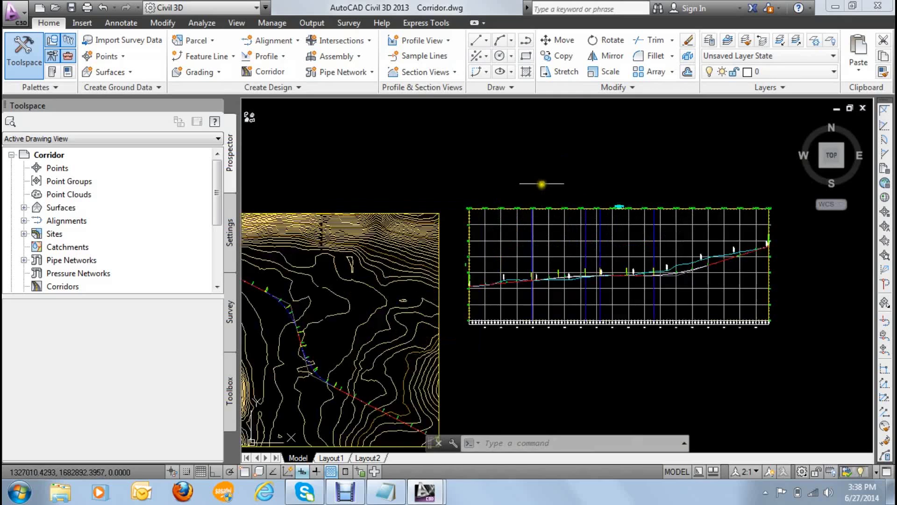
{"action": "scroll", "coordinate": [553, 207], "scroll_direction": "down", "scroll_amount": 4}
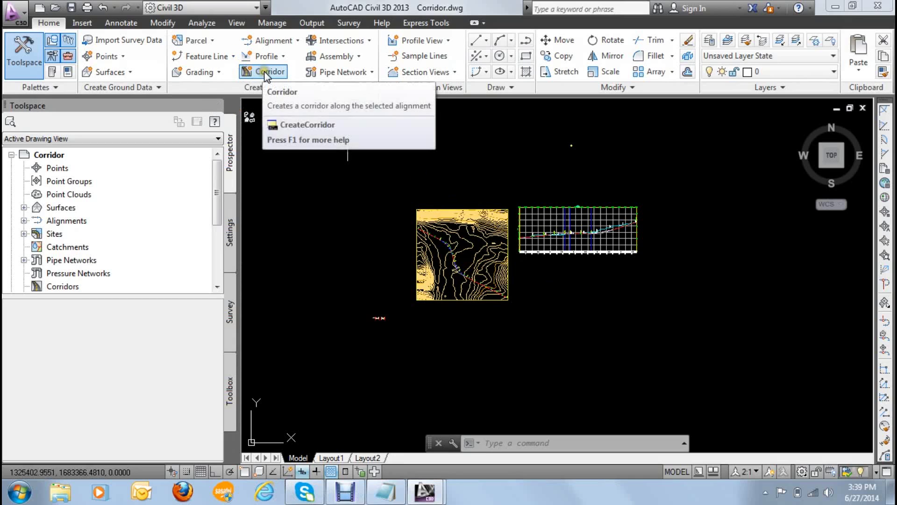
{"action": "mouse_move", "coordinate": [265, 72]}
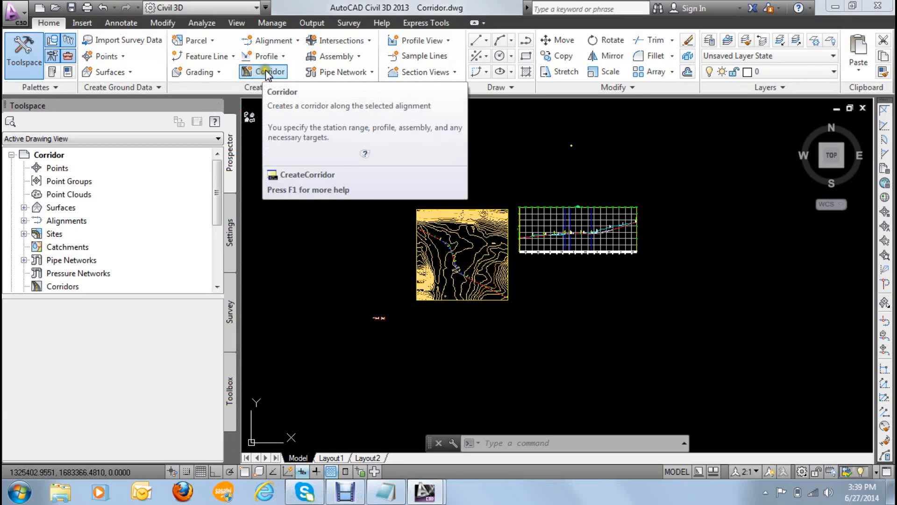
Step: Start a new corridor named 'Corridor -1' with the Standard corridor style
{"action": "left_click", "coordinate": [266, 71]}
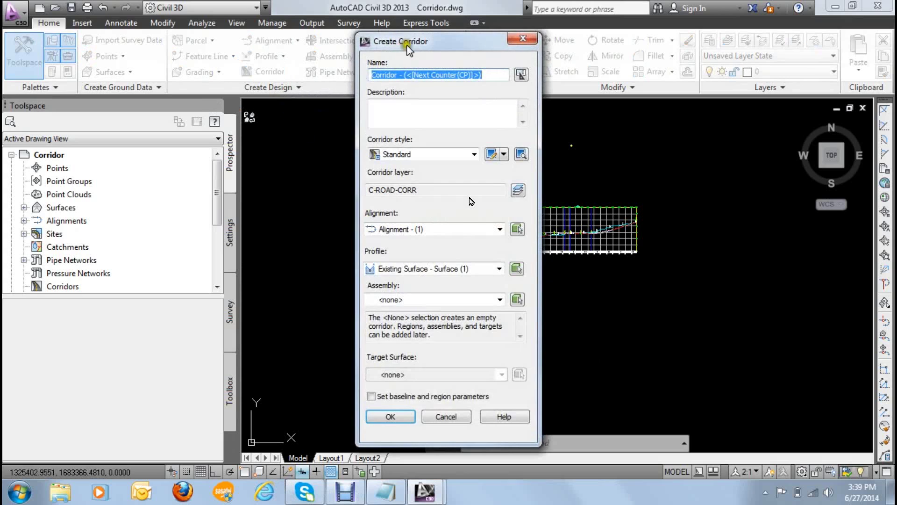
{"action": "left_click_drag", "start_coordinate": [402, 42], "coordinate": [365, 29]}
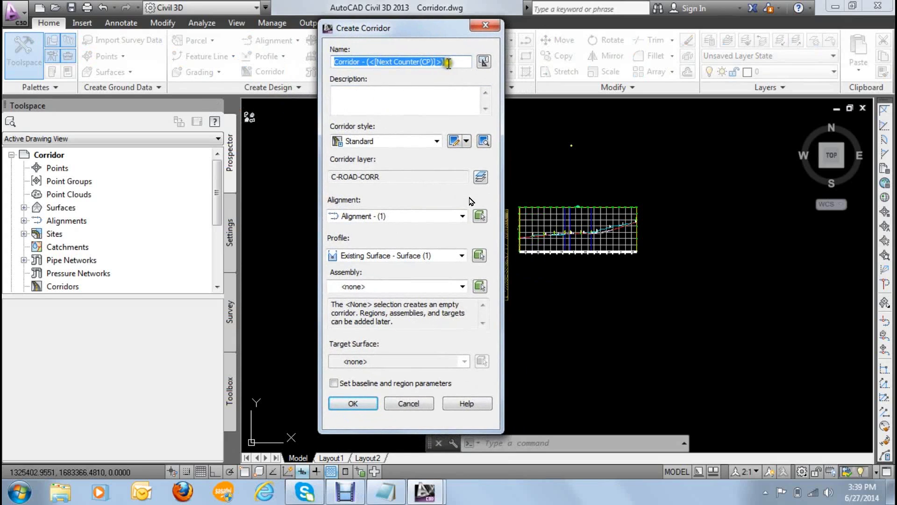
{"action": "left_click_drag", "start_coordinate": [468, 61], "coordinate": [366, 61]}
{"action": "type", "text": "1"}
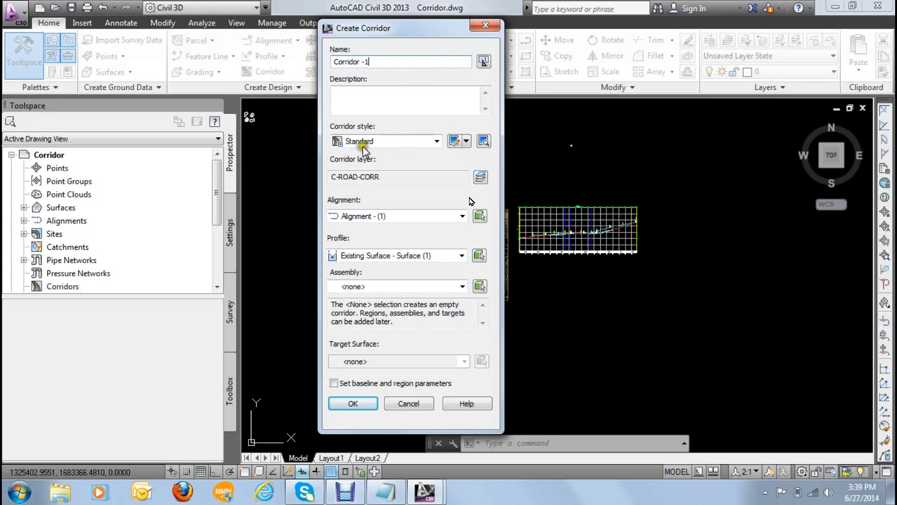
{"action": "left_click", "coordinate": [377, 102]}
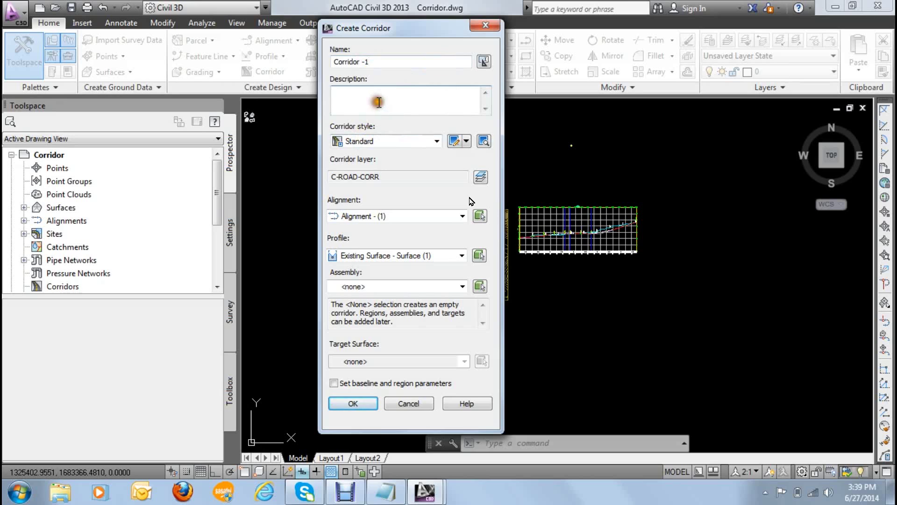
{"action": "left_click", "coordinate": [386, 143]}
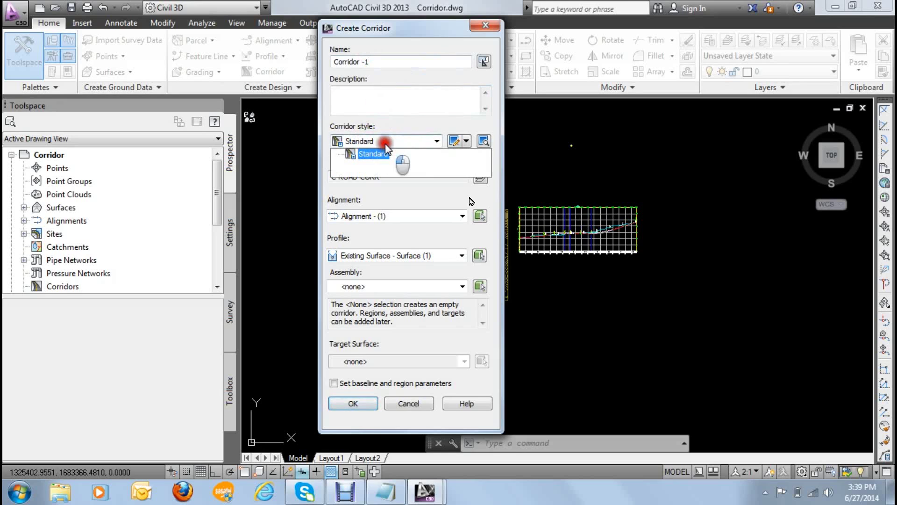
{"action": "left_click", "coordinate": [400, 150]}
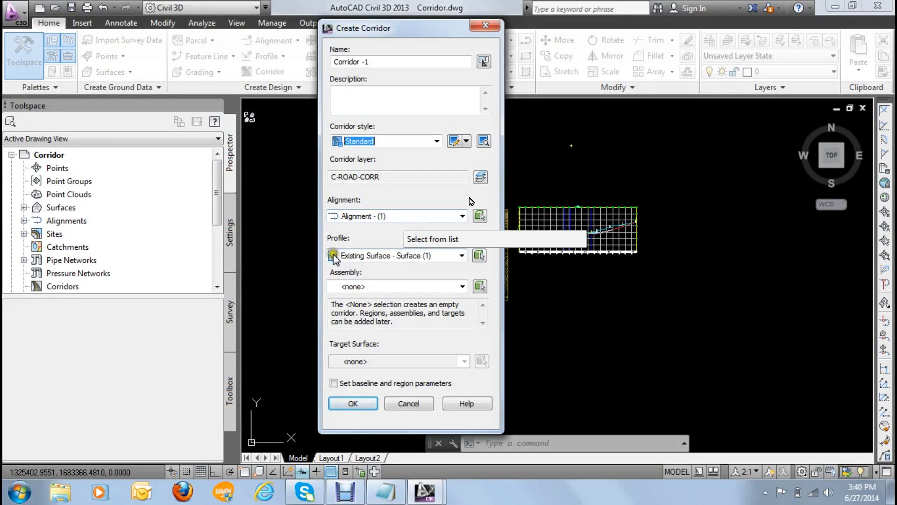
Step: Base the corridor on Alignment - (1) and list the available profiles
{"action": "left_click", "coordinate": [379, 93]}
{"action": "left_click", "coordinate": [384, 62]}
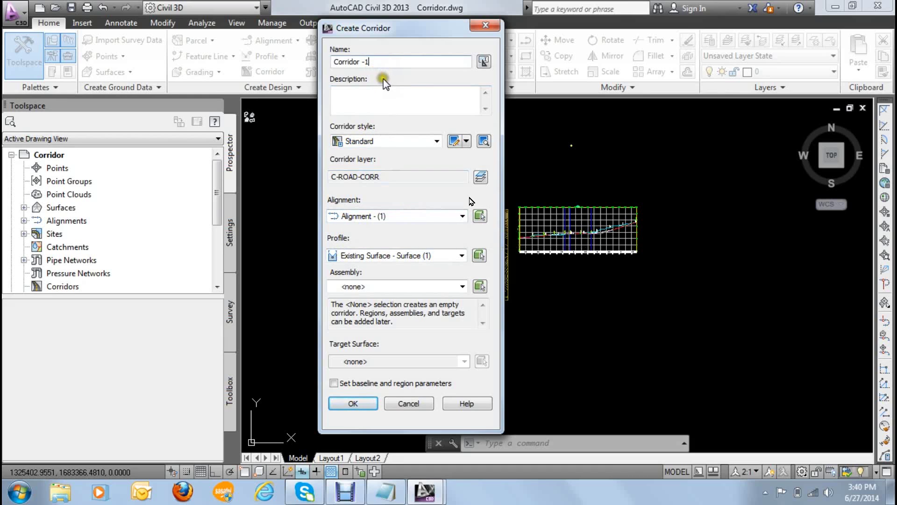
{"action": "left_click", "coordinate": [395, 98]}
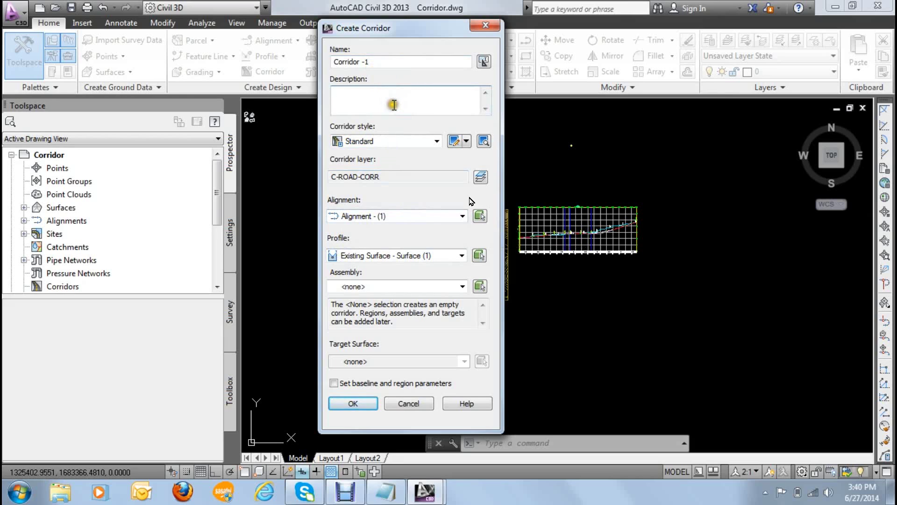
{"action": "left_click", "coordinate": [396, 142]}
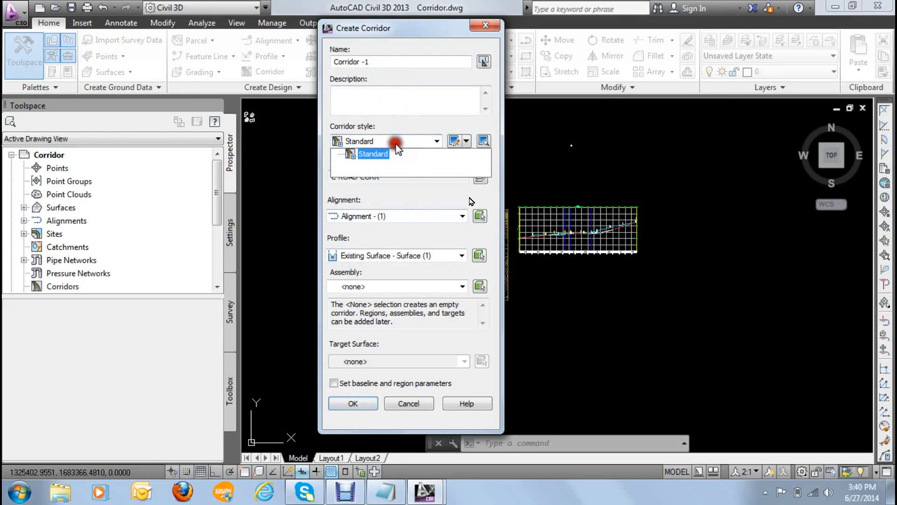
{"action": "left_click", "coordinate": [392, 218]}
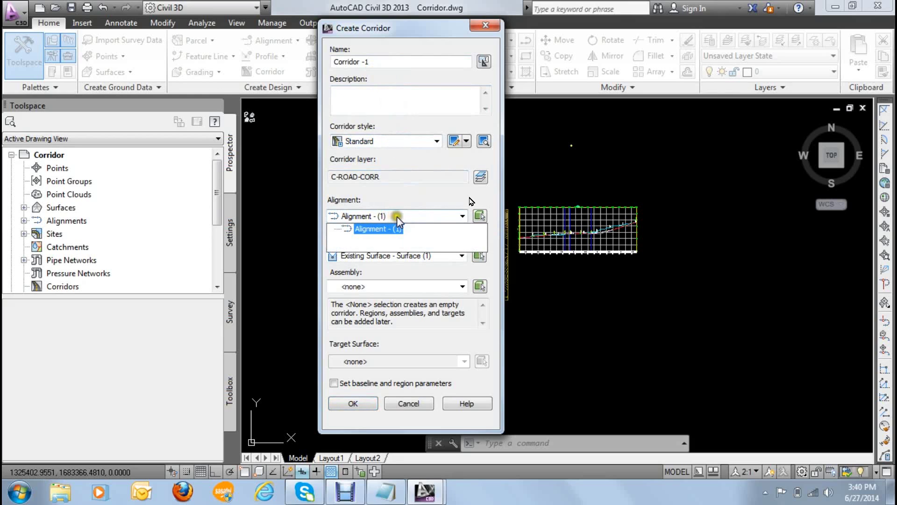
{"action": "left_click", "coordinate": [411, 218]}
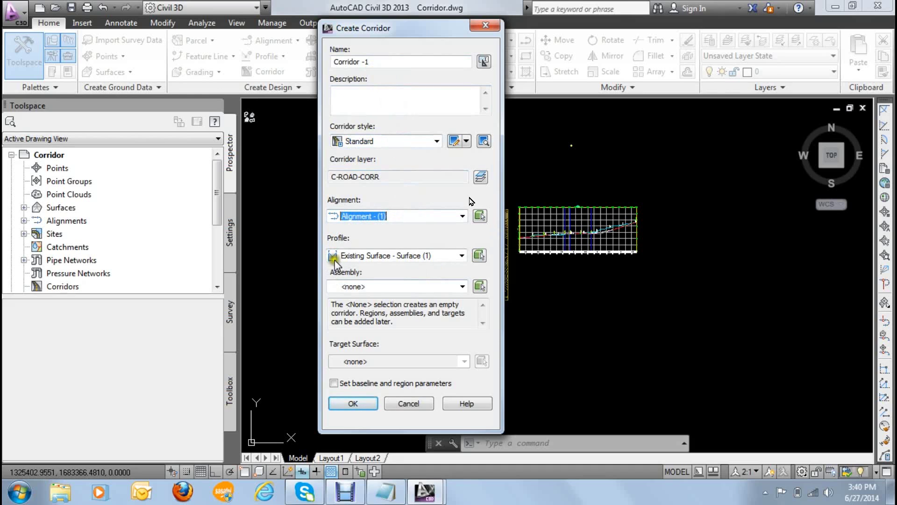
{"action": "left_click", "coordinate": [443, 257]}
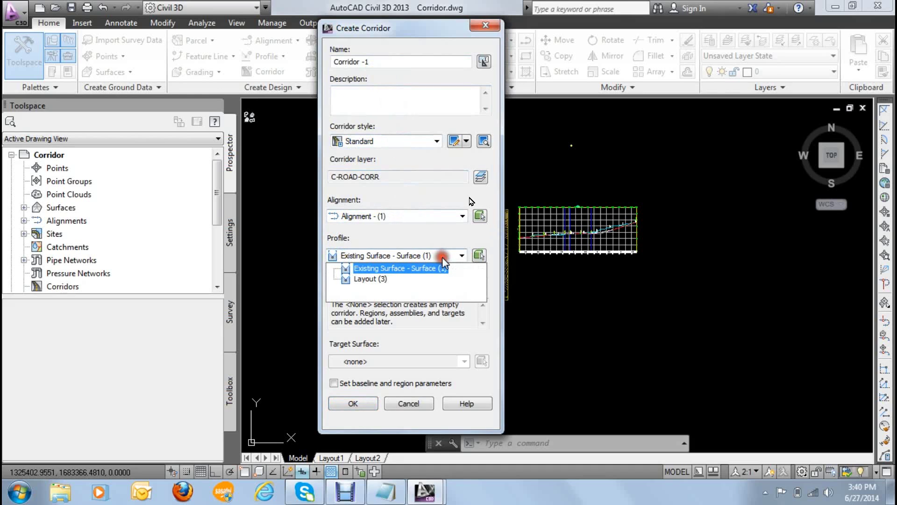
{"action": "left_click", "coordinate": [437, 256]}
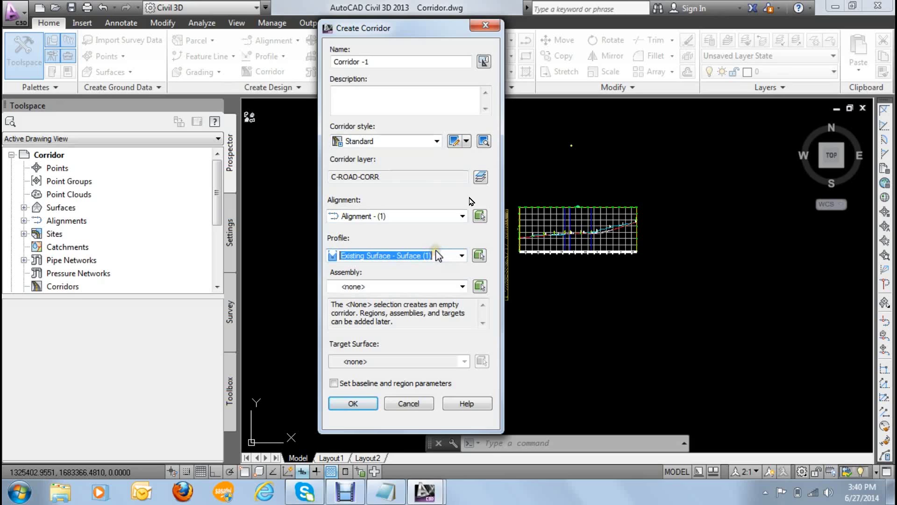
{"action": "left_click", "coordinate": [437, 256]}
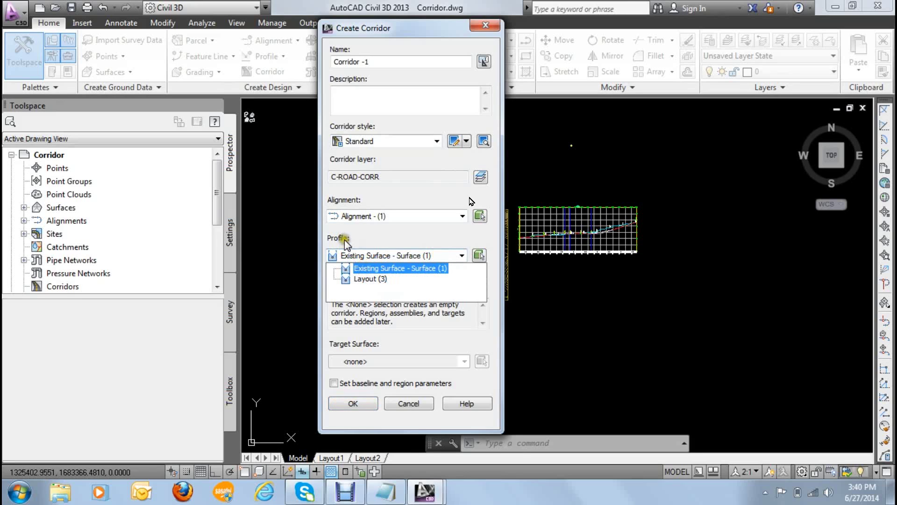
Step: Choose profile Layout (3), Assembly - (1) and target Existing Surface, then confirm the corridor
{"action": "left_click", "coordinate": [372, 280]}
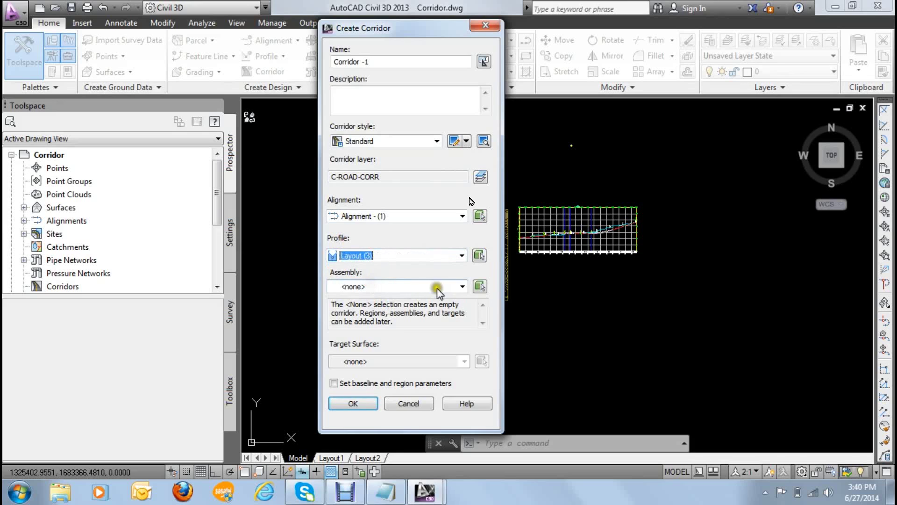
{"action": "left_click", "coordinate": [397, 286]}
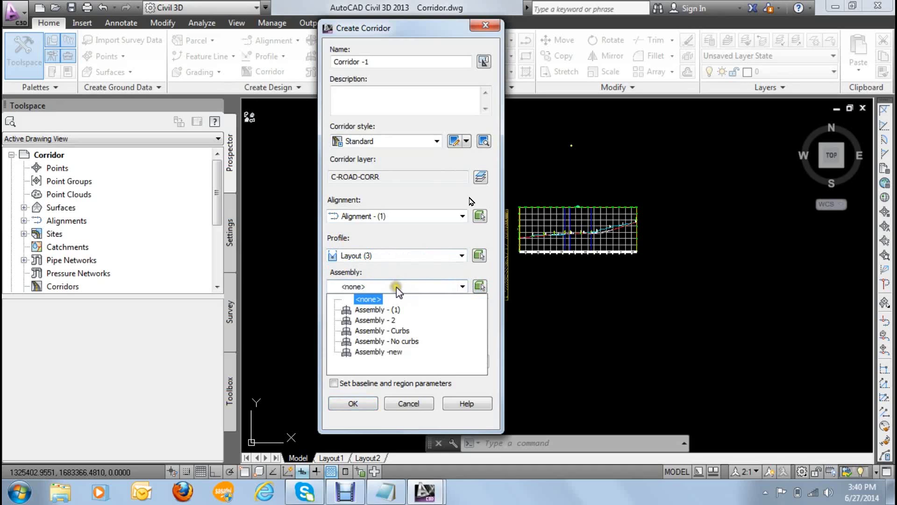
{"action": "left_click", "coordinate": [397, 287]}
{"action": "left_click", "coordinate": [396, 310]}
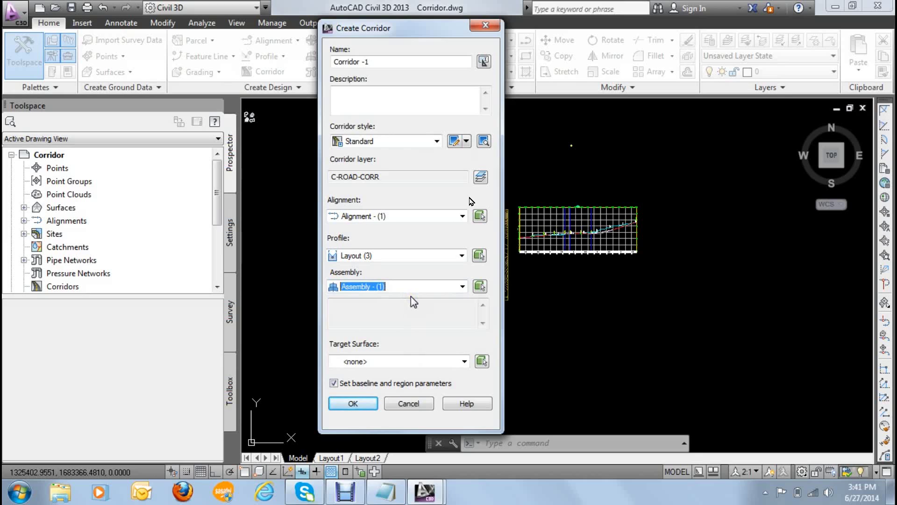
{"action": "left_click", "coordinate": [390, 361]}
{"action": "left_click", "coordinate": [386, 384]}
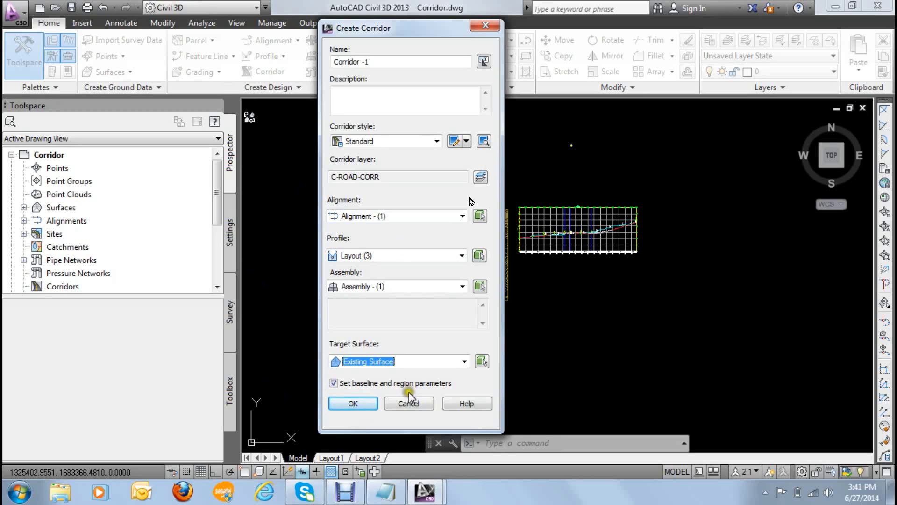
{"action": "left_click", "coordinate": [355, 405]}
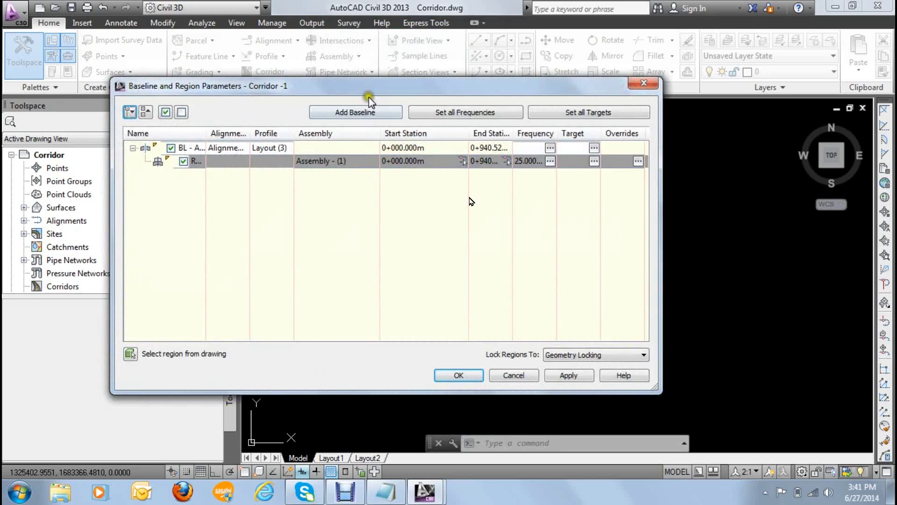
Step: Move the Corridor -1 Baseline and Region Parameters dialog into view and point to Set all Targets
{"action": "left_click_drag", "start_coordinate": [369, 91], "coordinate": [452, 58]}
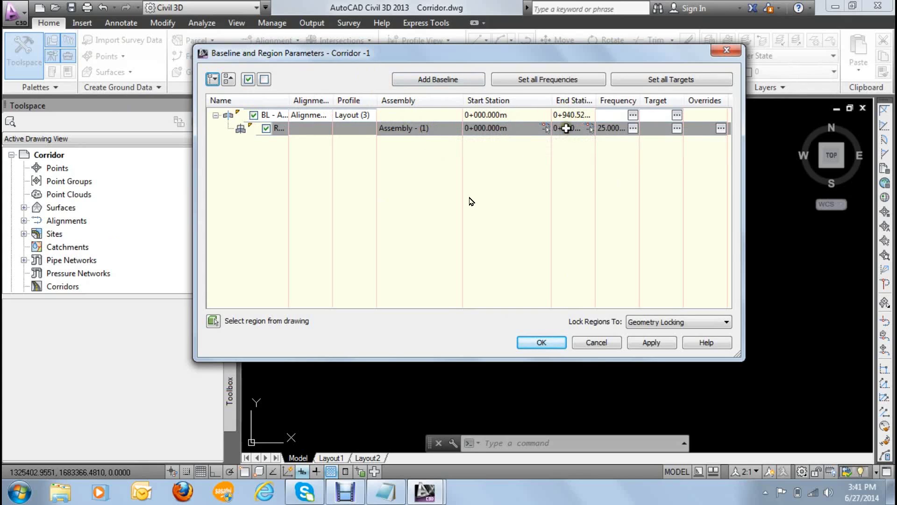
{"action": "left_click", "coordinate": [572, 115]}
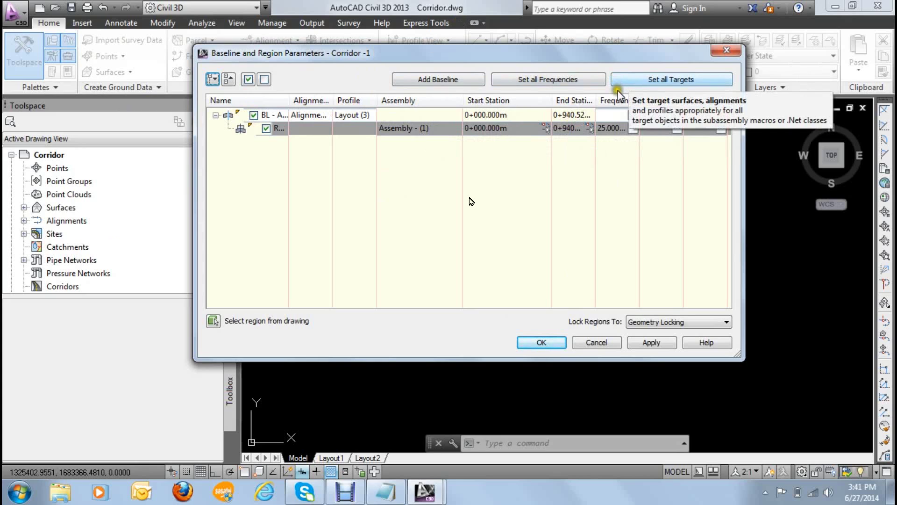
{"action": "left_click", "coordinate": [669, 88]}
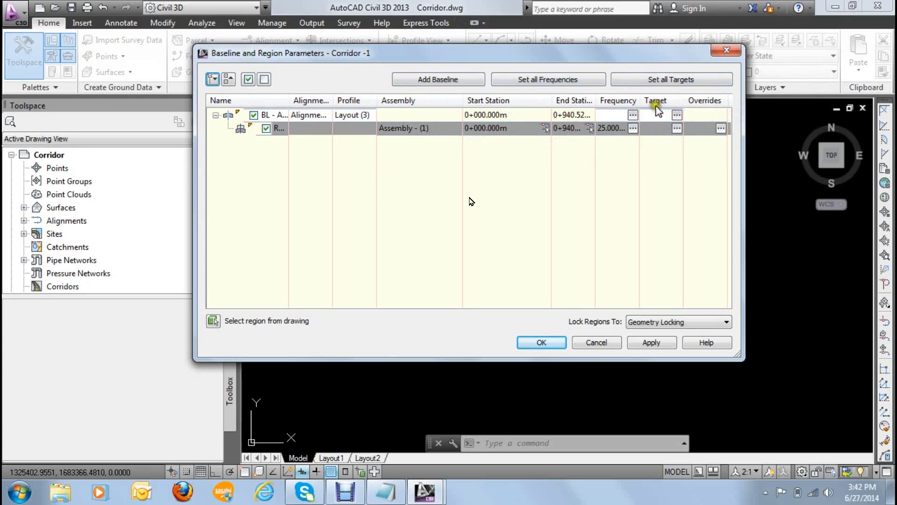
{"action": "left_click", "coordinate": [647, 80]}
Step: Map all Corridor -1 surface targets to Existing Surface, apply, and rebuild the corridor
{"action": "left_click", "coordinate": [649, 80]}
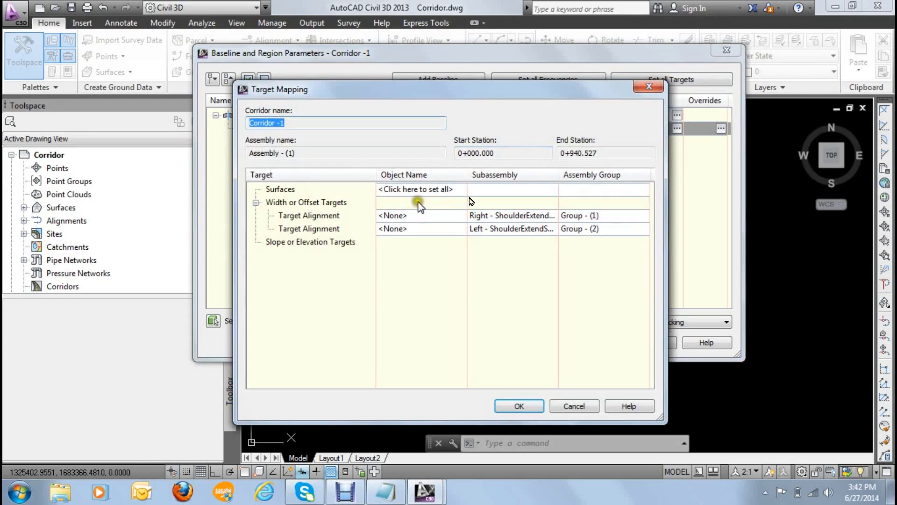
{"action": "left_click", "coordinate": [416, 189]}
{"action": "left_click", "coordinate": [254, 205]}
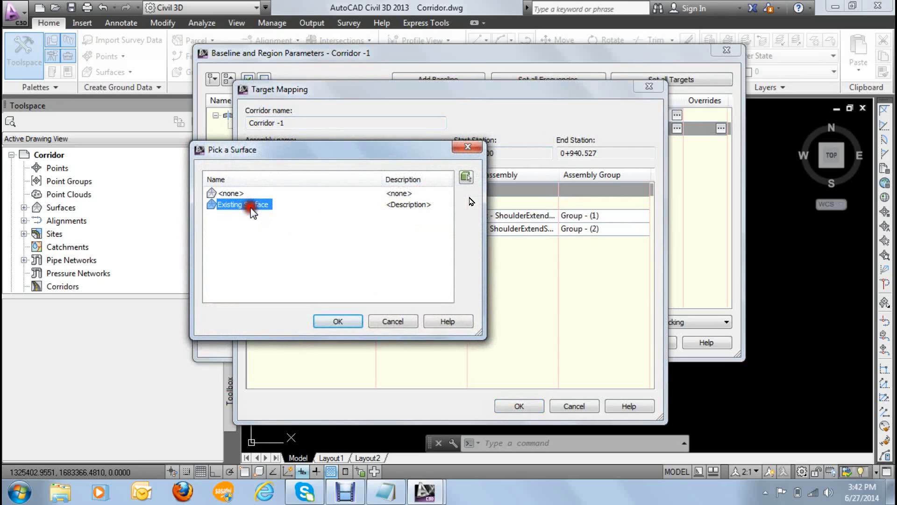
{"action": "left_click", "coordinate": [332, 321]}
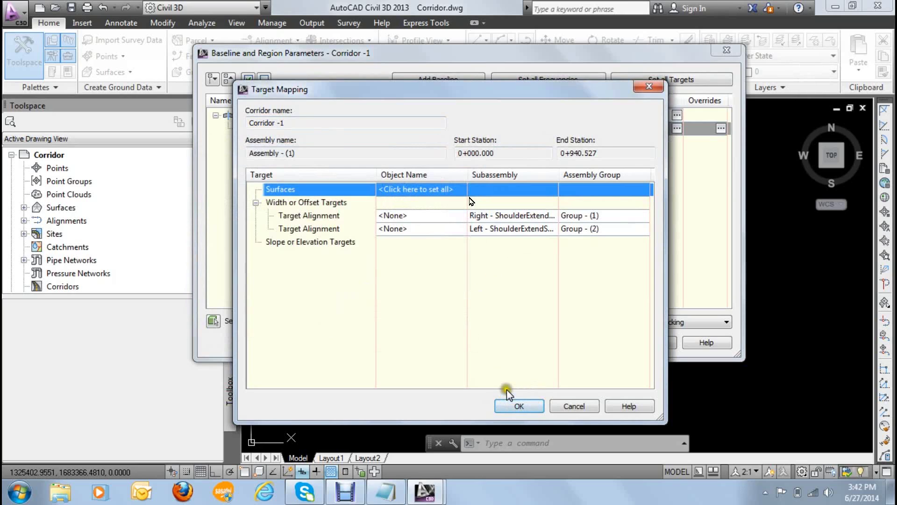
{"action": "left_click", "coordinate": [508, 407]}
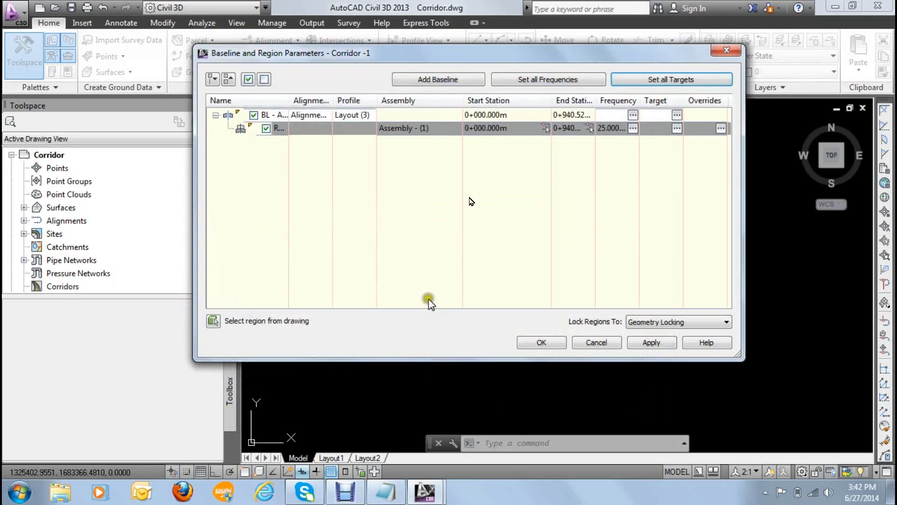
{"action": "left_click", "coordinate": [654, 343]}
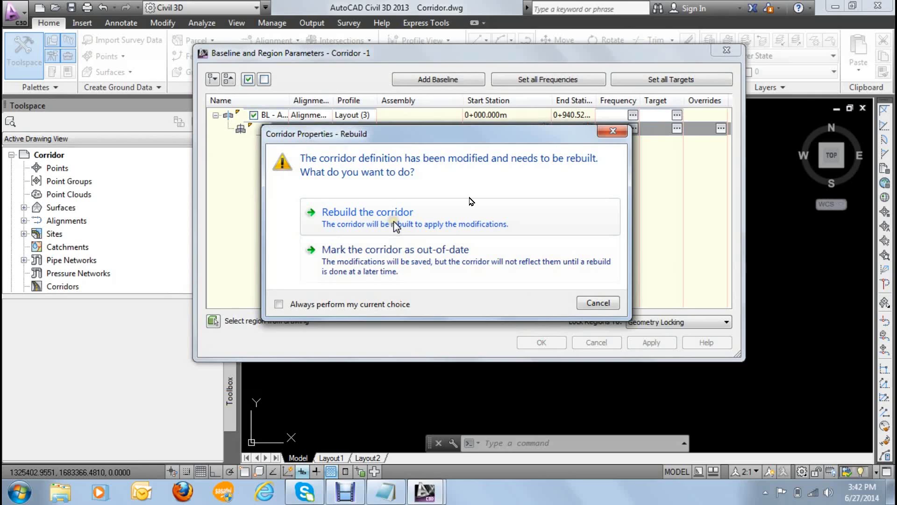
{"action": "left_click", "coordinate": [397, 226]}
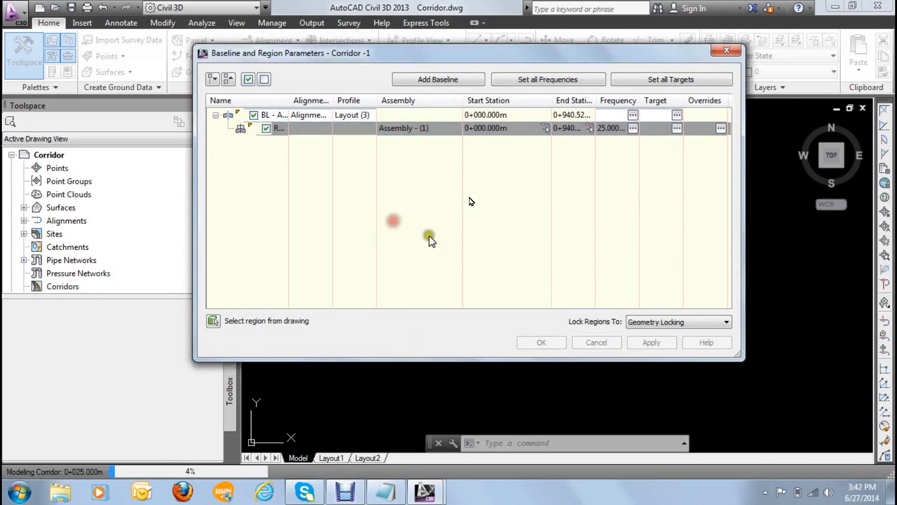
Step: Accept the corridor parameters, zoom in on the plan, and select Corridor -1 for editing
{"action": "left_click", "coordinate": [545, 345]}
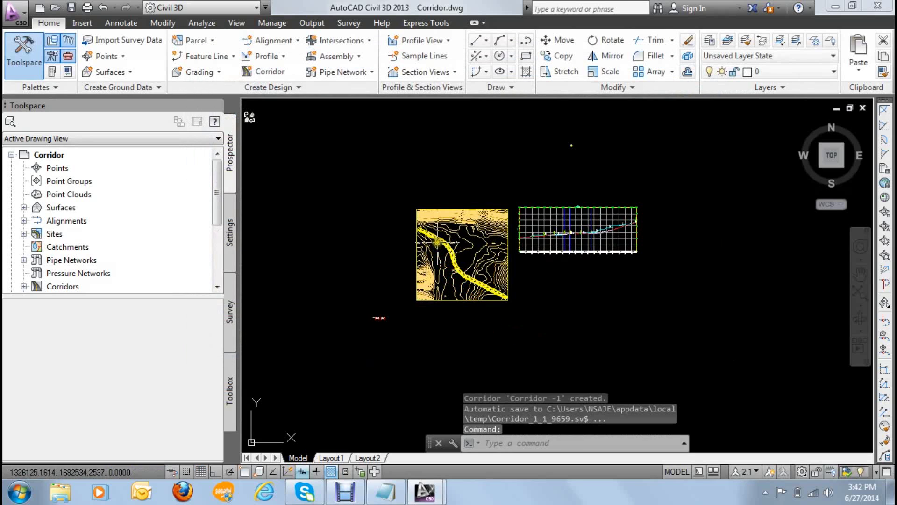
{"action": "scroll", "coordinate": [437, 239], "scroll_direction": "up", "scroll_amount": 8}
{"action": "scroll", "coordinate": [435, 234], "scroll_direction": "up", "scroll_amount": 2}
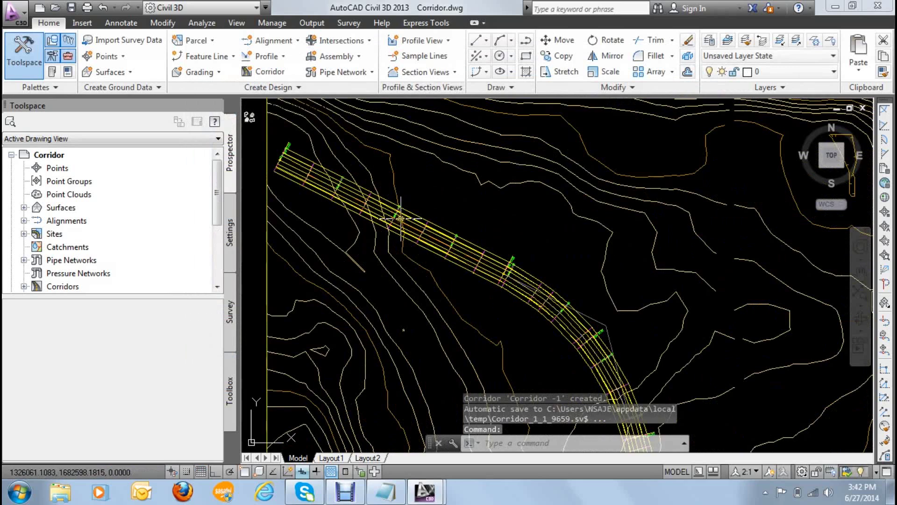
{"action": "scroll", "coordinate": [401, 219], "scroll_direction": "up", "scroll_amount": 3}
{"action": "scroll", "coordinate": [348, 161], "scroll_direction": "up", "scroll_amount": 2}
{"action": "scroll", "coordinate": [377, 165], "scroll_direction": "up", "scroll_amount": 1}
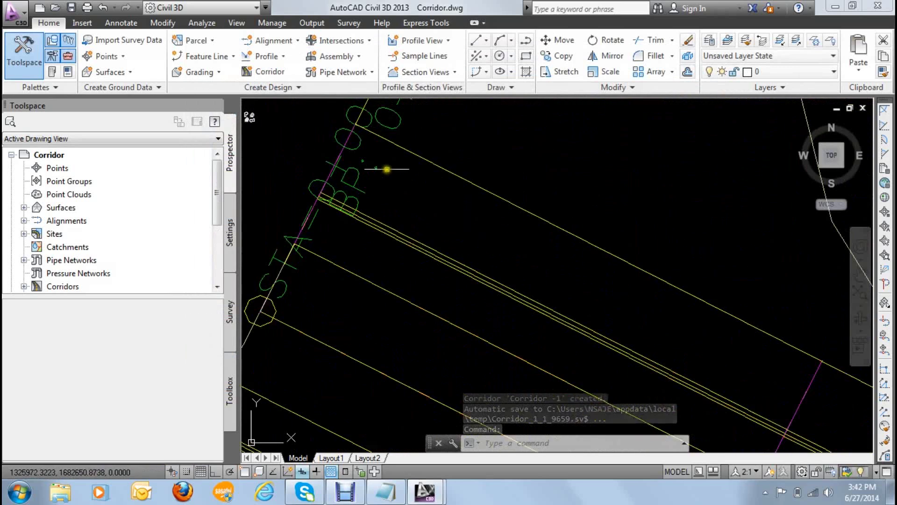
{"action": "scroll", "coordinate": [381, 164], "scroll_direction": "up", "scroll_amount": 1}
{"action": "scroll", "coordinate": [385, 162], "scroll_direction": "up", "scroll_amount": 1}
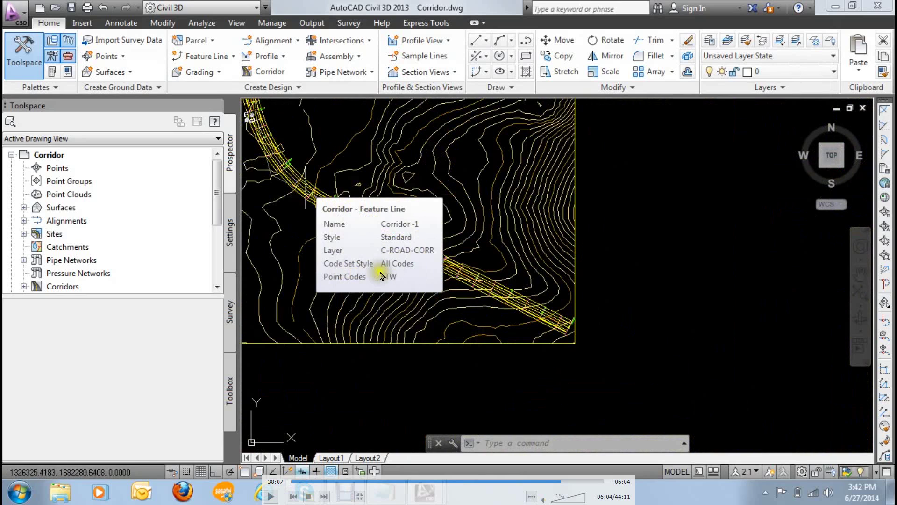
{"action": "scroll", "coordinate": [435, 282], "scroll_direction": "down", "scroll_amount": 2}
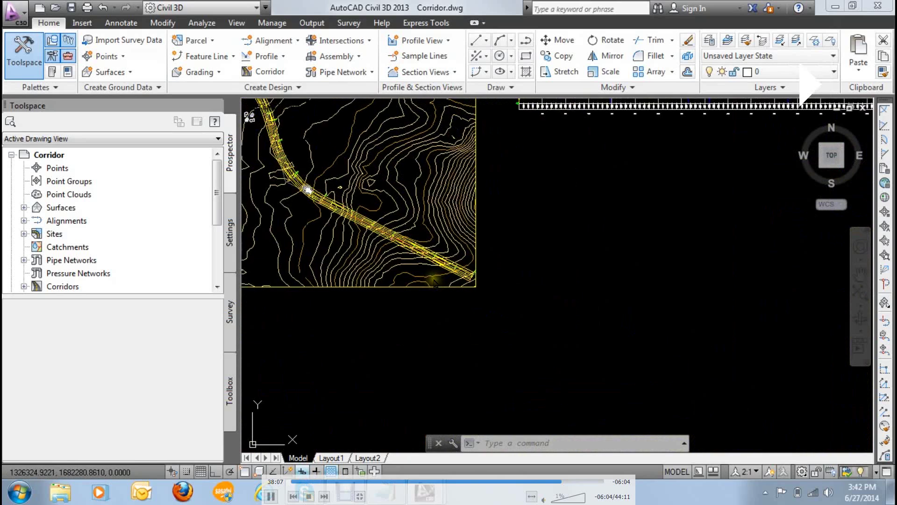
{"action": "scroll", "coordinate": [310, 190], "scroll_direction": "up", "scroll_amount": 3}
{"action": "scroll", "coordinate": [372, 209], "scroll_direction": "up", "scroll_amount": 5}
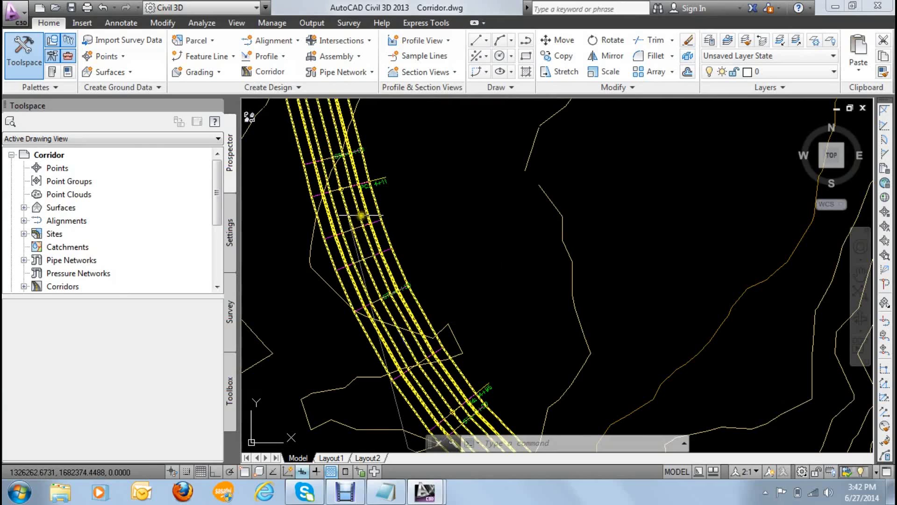
{"action": "left_click", "coordinate": [362, 216]}
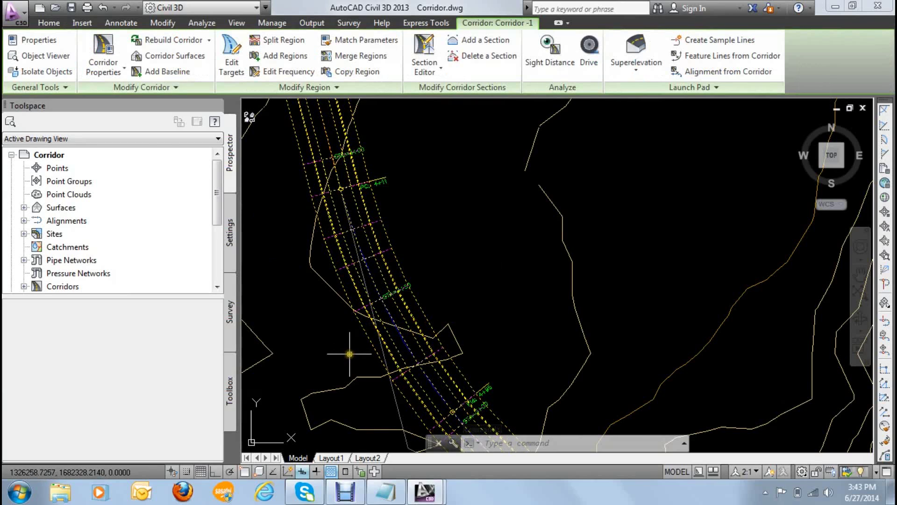
Step: Send Corridor -1 to the back of the drawing order
{"action": "right_click", "coordinate": [367, 217]}
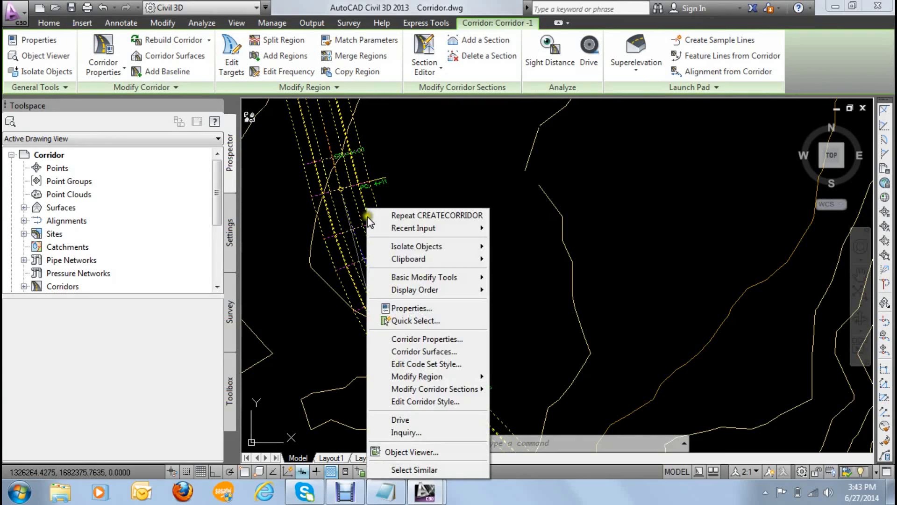
{"action": "mouse_move", "coordinate": [415, 290]}
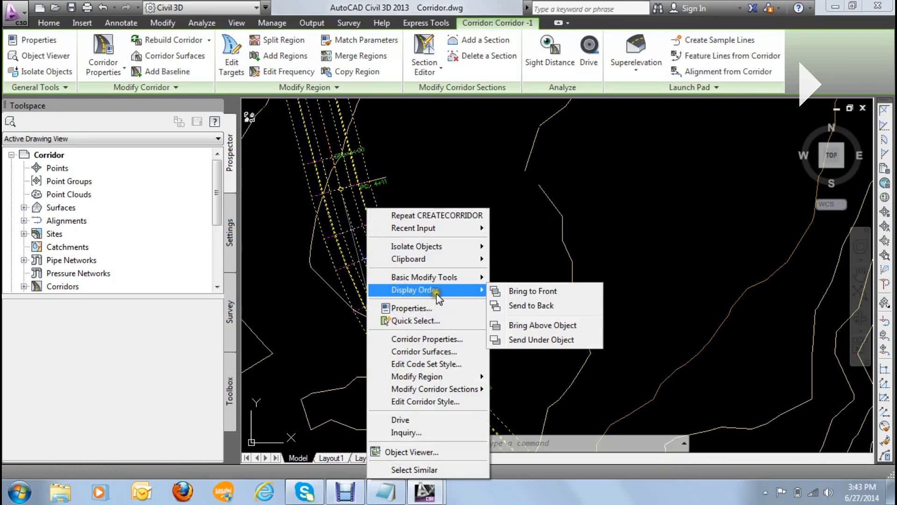
{"action": "left_click", "coordinate": [462, 294]}
{"action": "left_click", "coordinate": [517, 305]}
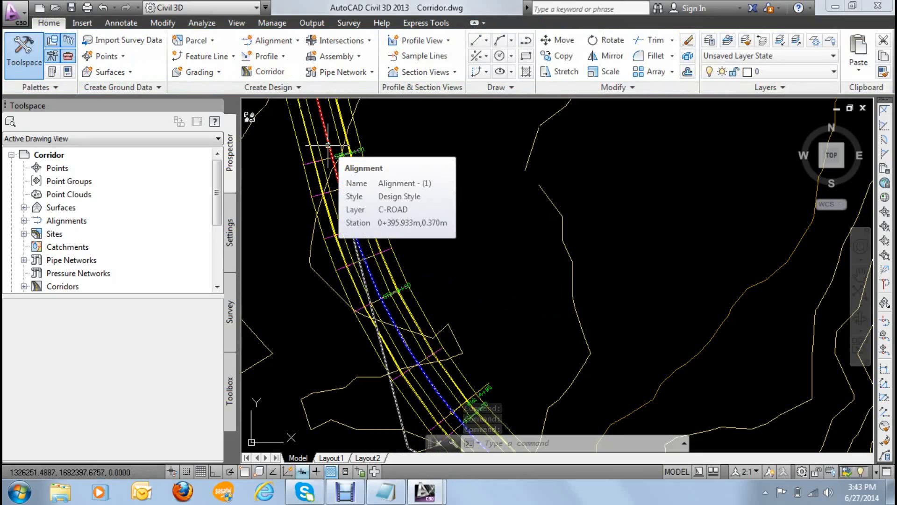
Step: Zoom around to check the lane lines over the contours, then reselect the corridor
{"action": "scroll", "coordinate": [328, 146], "scroll_direction": "down", "scroll_amount": 5}
{"action": "scroll", "coordinate": [346, 178], "scroll_direction": "down", "scroll_amount": 3}
{"action": "scroll", "coordinate": [360, 205], "scroll_direction": "down", "scroll_amount": 2}
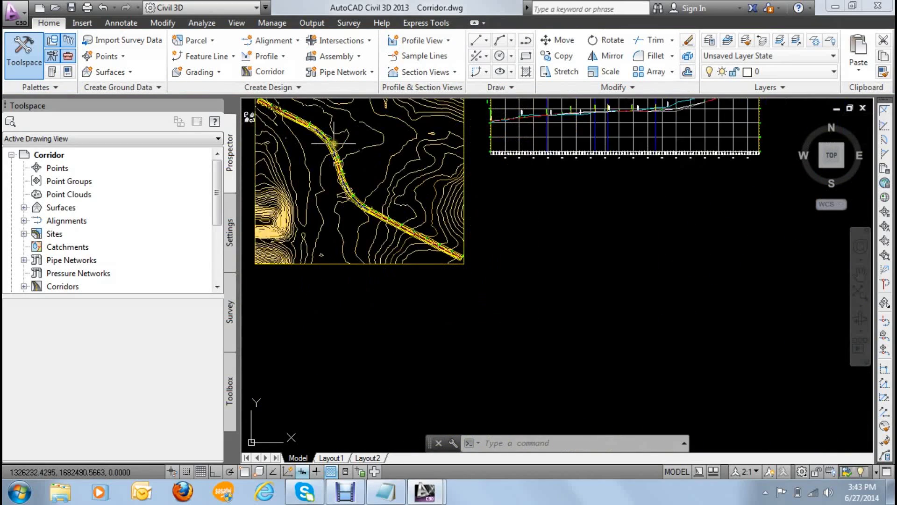
{"action": "scroll", "coordinate": [367, 221], "scroll_direction": "up", "scroll_amount": 5}
{"action": "scroll", "coordinate": [445, 150], "scroll_direction": "down", "scroll_amount": 3}
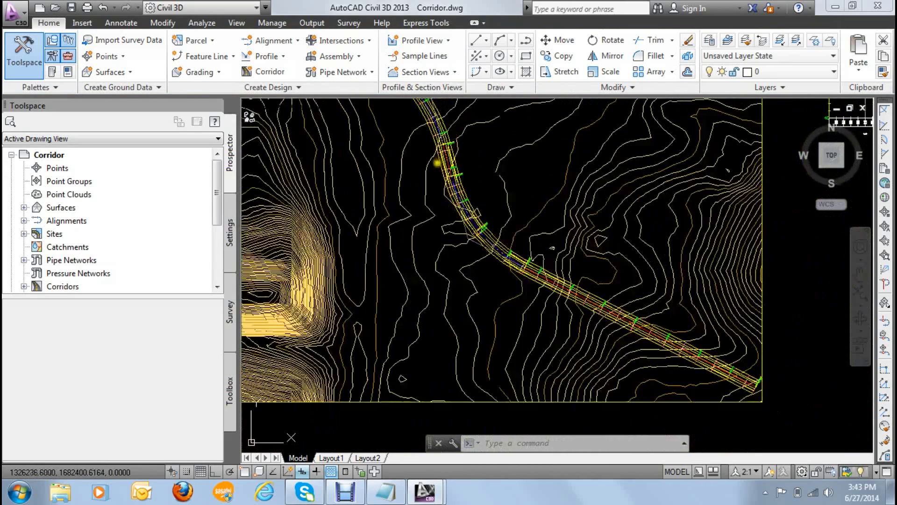
{"action": "scroll", "coordinate": [428, 201], "scroll_direction": "down", "scroll_amount": 2}
{"action": "scroll", "coordinate": [398, 224], "scroll_direction": "up", "scroll_amount": 1}
{"action": "scroll", "coordinate": [328, 161], "scroll_direction": "up", "scroll_amount": 2}
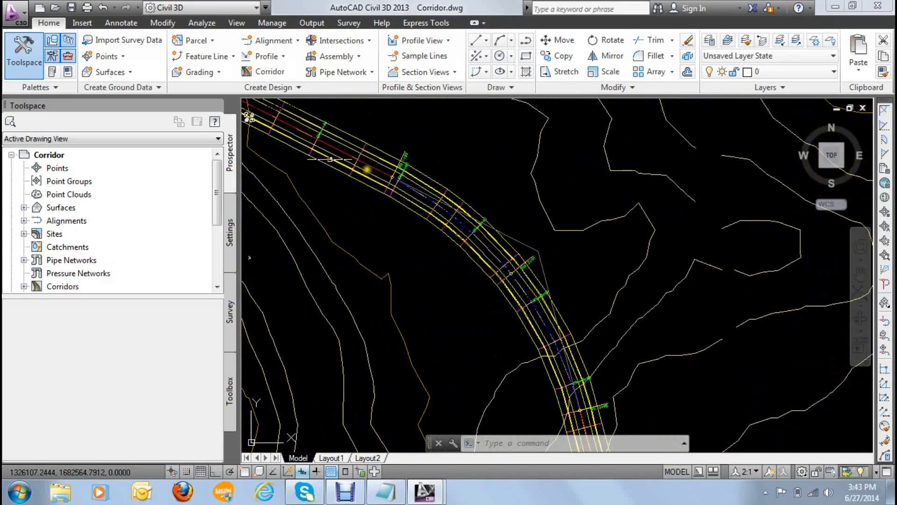
{"action": "scroll", "coordinate": [463, 238], "scroll_direction": "down", "scroll_amount": 2}
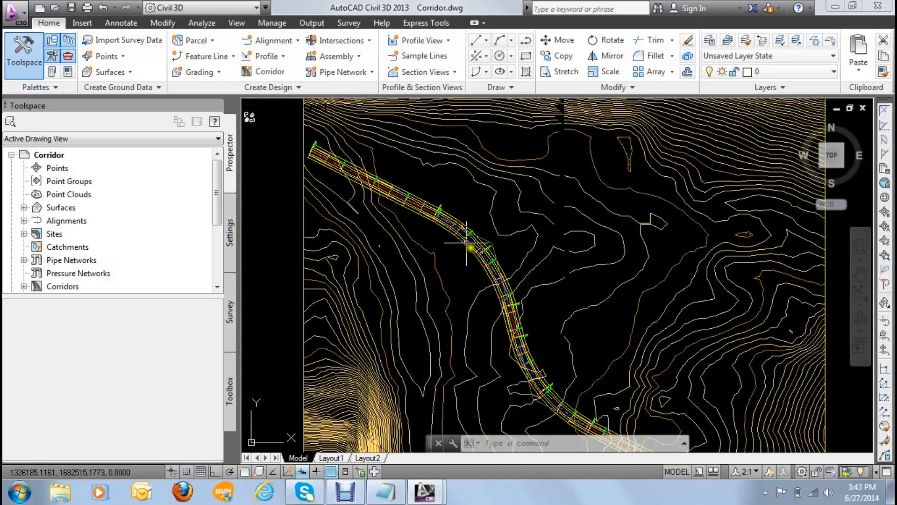
{"action": "scroll", "coordinate": [454, 272], "scroll_direction": "up", "scroll_amount": 2}
{"action": "scroll", "coordinate": [454, 272], "scroll_direction": "down", "scroll_amount": 2}
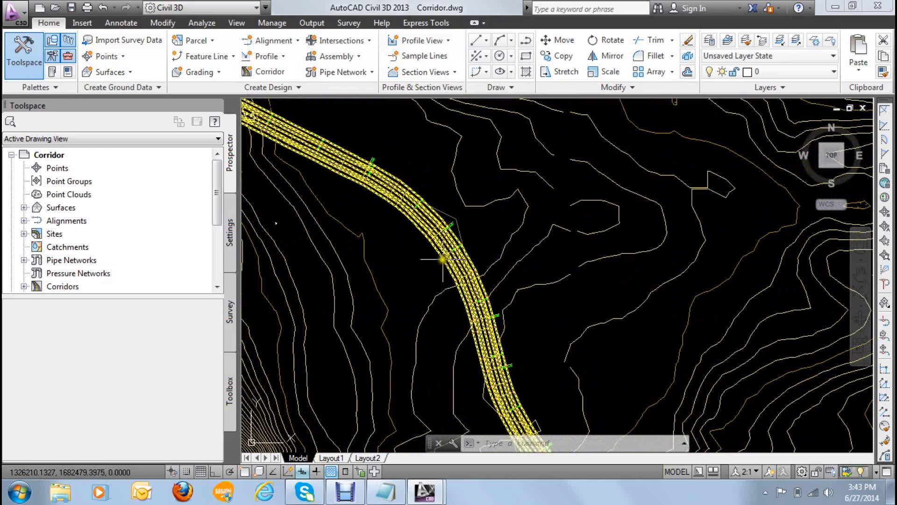
{"action": "scroll", "coordinate": [460, 262], "scroll_direction": "up", "scroll_amount": 3}
{"action": "scroll", "coordinate": [466, 253], "scroll_direction": "down", "scroll_amount": 1}
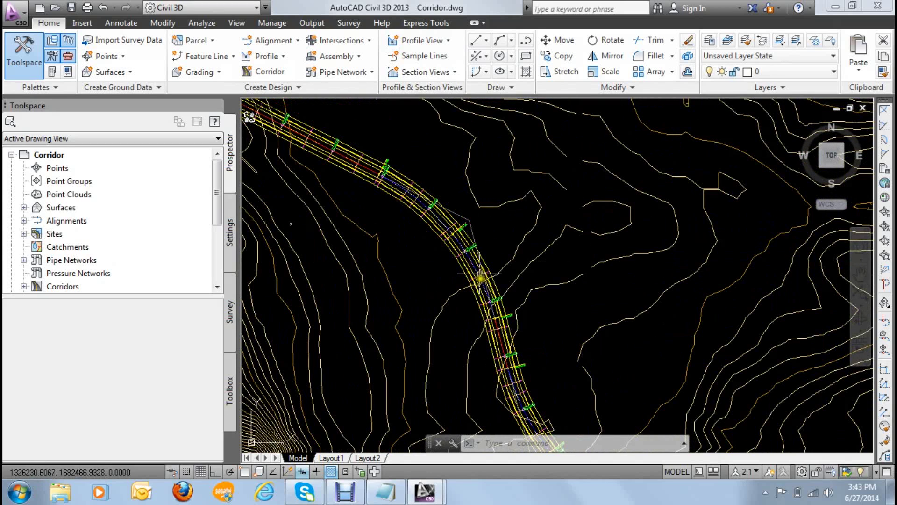
{"action": "scroll", "coordinate": [481, 280], "scroll_direction": "up", "scroll_amount": 2}
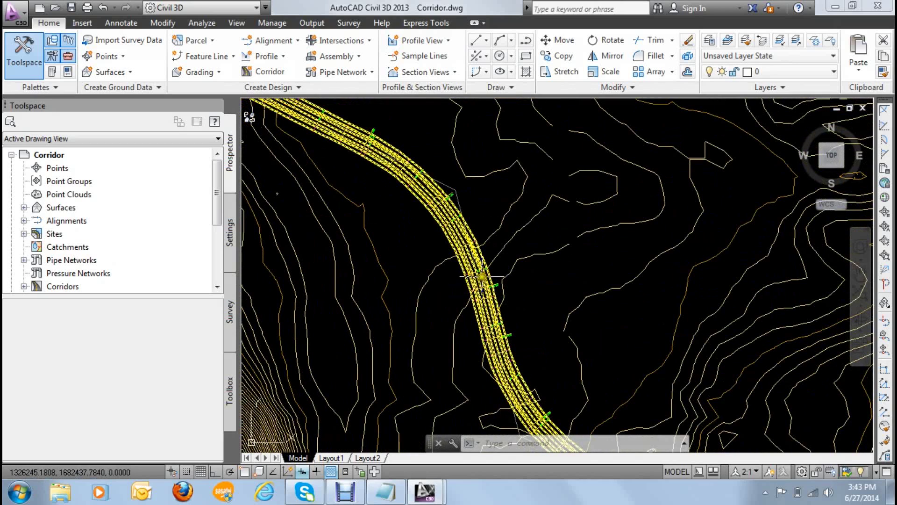
{"action": "left_click", "coordinate": [481, 278]}
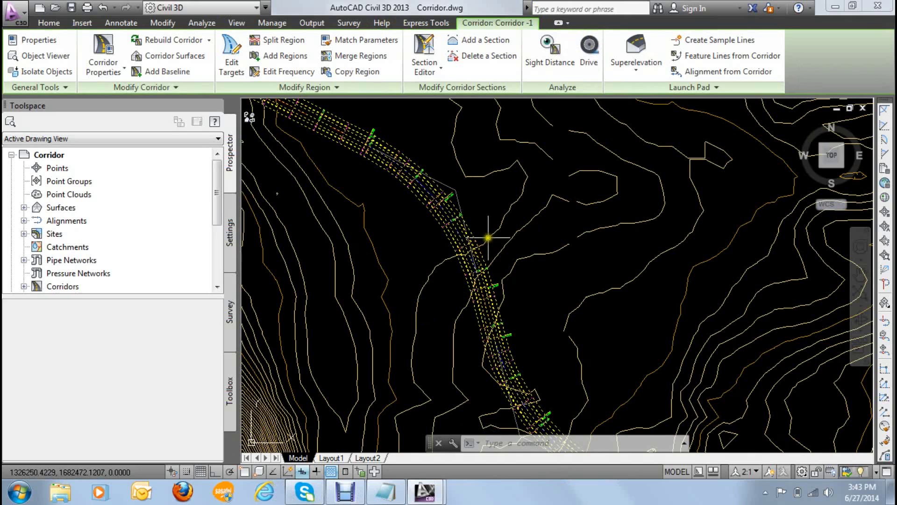
Step: Start a Drive on Corridor -1 and list its Crown and Crown_SubBase feature lines sorted by name
{"action": "scroll", "coordinate": [494, 275], "scroll_direction": "up", "scroll_amount": 3}
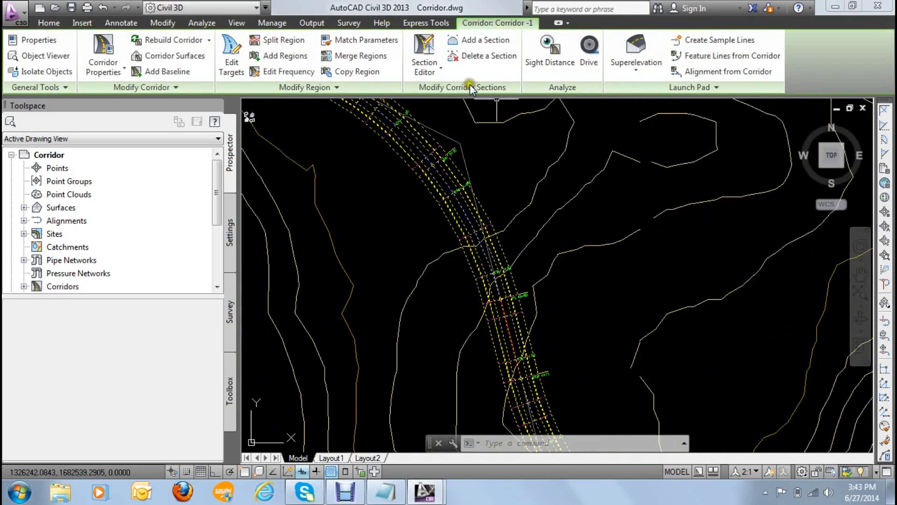
{"action": "left_click", "coordinate": [590, 55]}
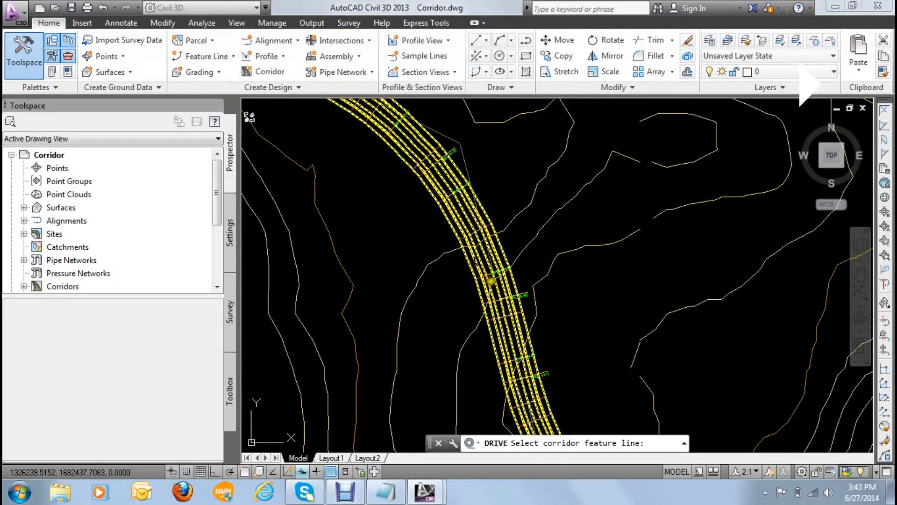
{"action": "left_click", "coordinate": [506, 294]}
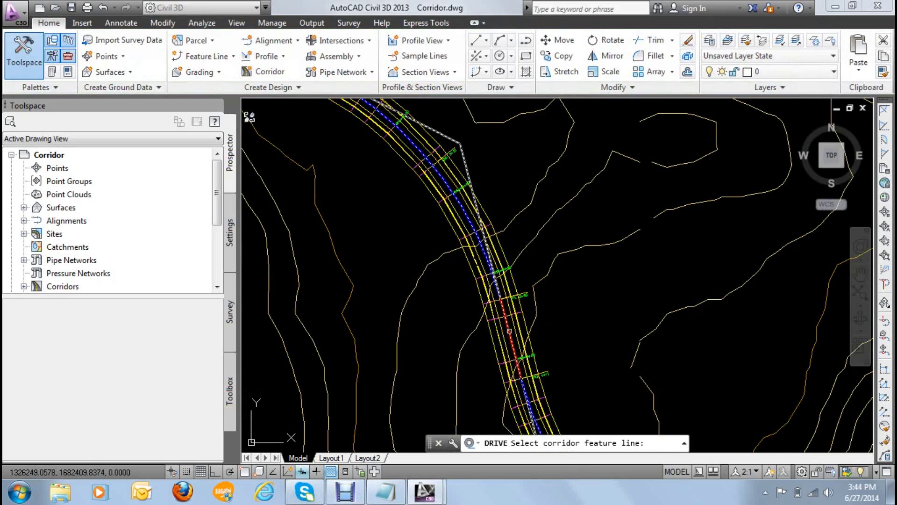
{"action": "left_click", "coordinate": [509, 331]}
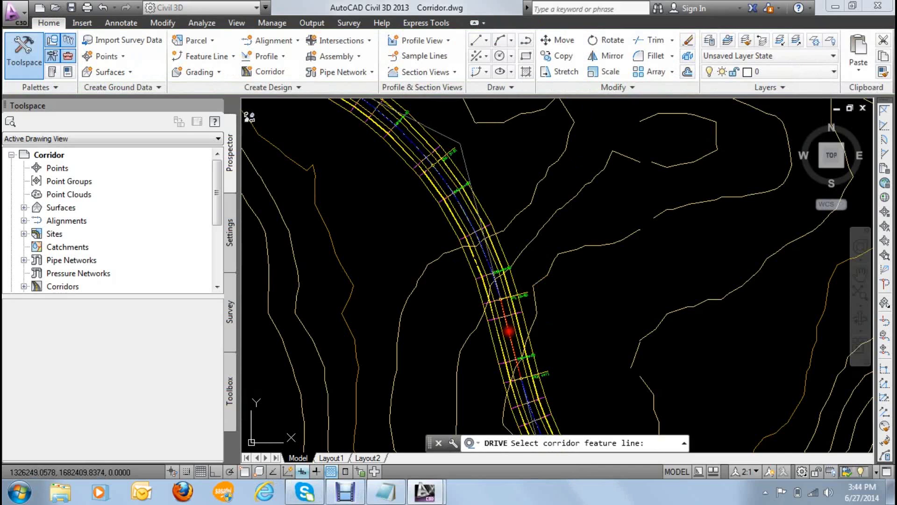
{"action": "left_click", "coordinate": [284, 201]}
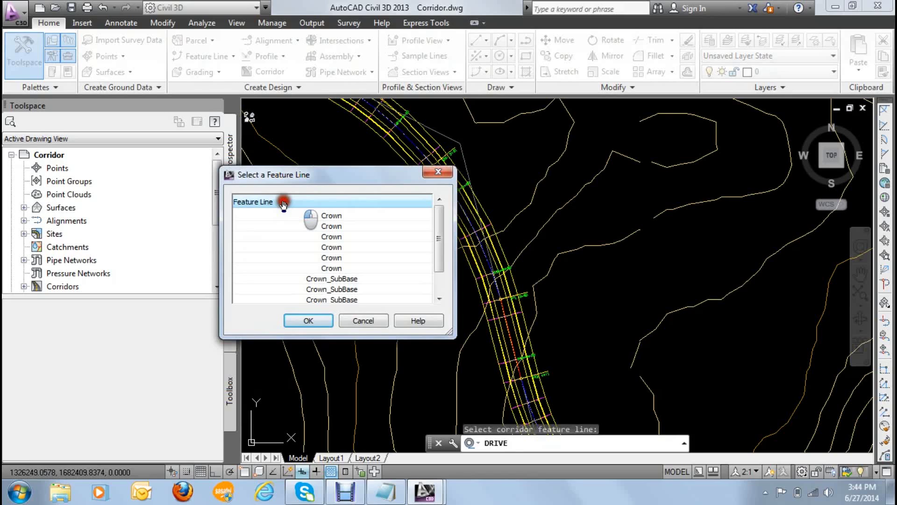
Step: Confirm Crown as the drive path, starting the 3D drive at station 0+000.000
{"action": "left_click", "coordinate": [302, 323]}
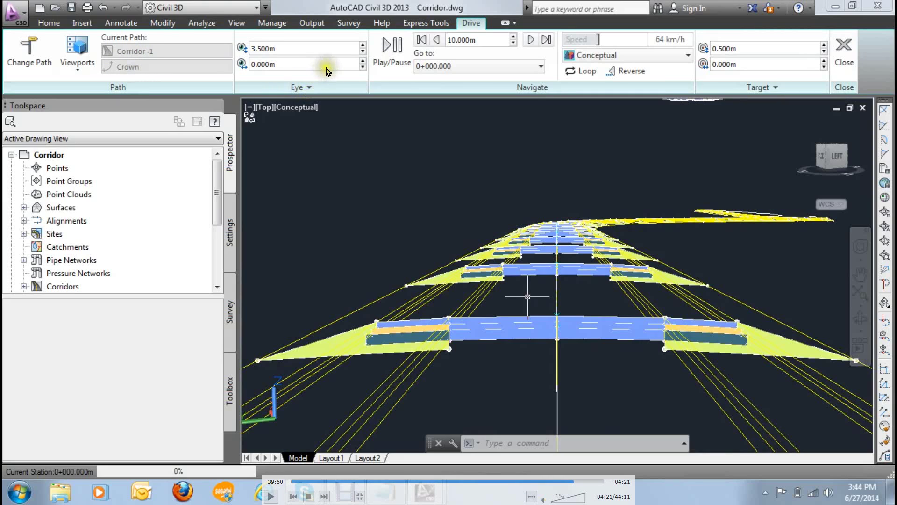
{"action": "left_click", "coordinate": [318, 90]}
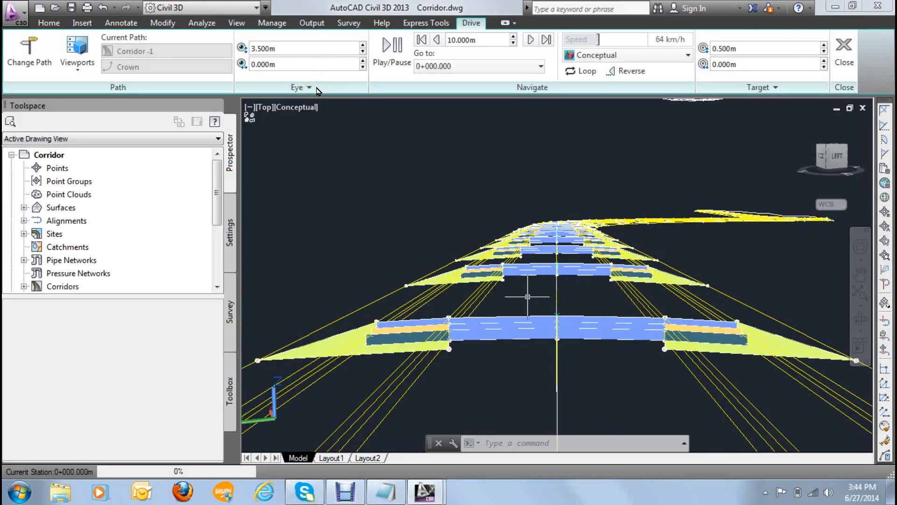
{"action": "left_click", "coordinate": [236, 59]}
Step: Play the Crown drive-through to 100%, then close Drive to return to plan view
{"action": "left_click", "coordinate": [385, 57]}
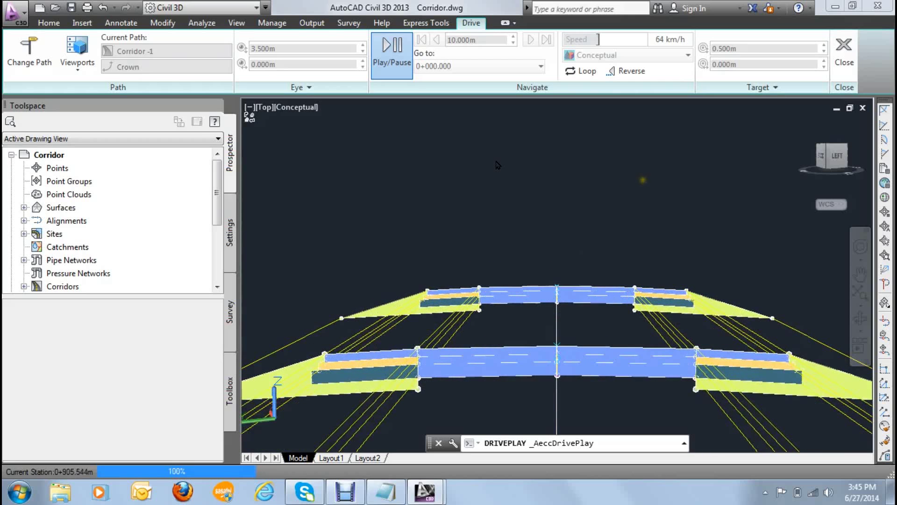
{"action": "left_click", "coordinate": [838, 64]}
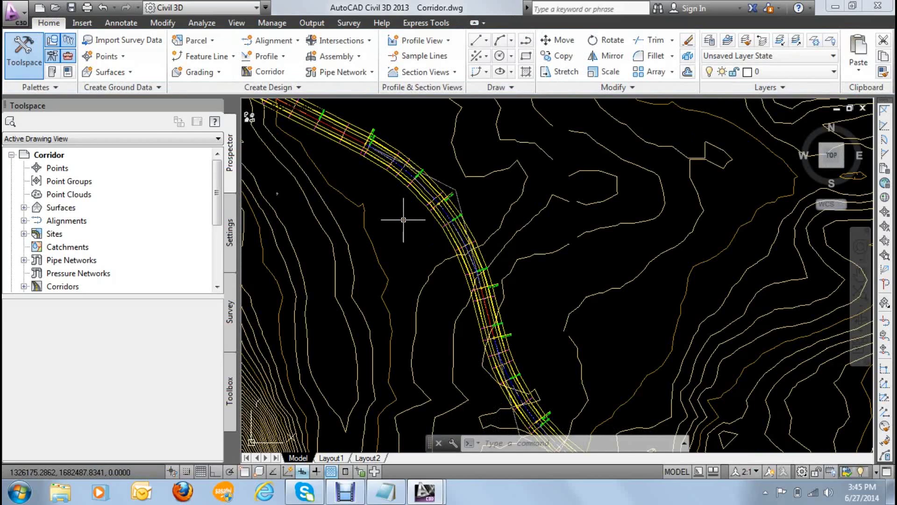
Step: Exit the fullscreen VLC tutorial, minimize it, and bring Revit's HOUSE JUVE.0004 3D view forward
{"action": "left_click", "coordinate": [397, 222]}
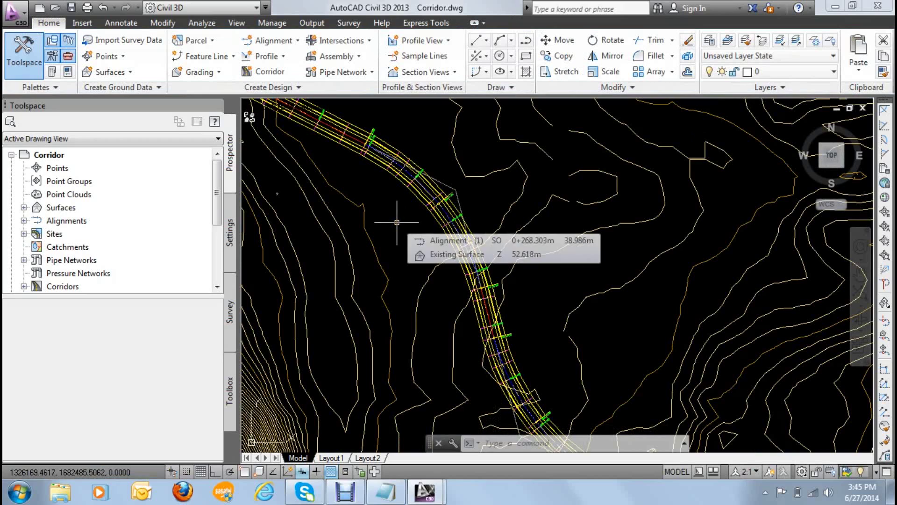
{"action": "mouse_move", "coordinate": [499, 425]}
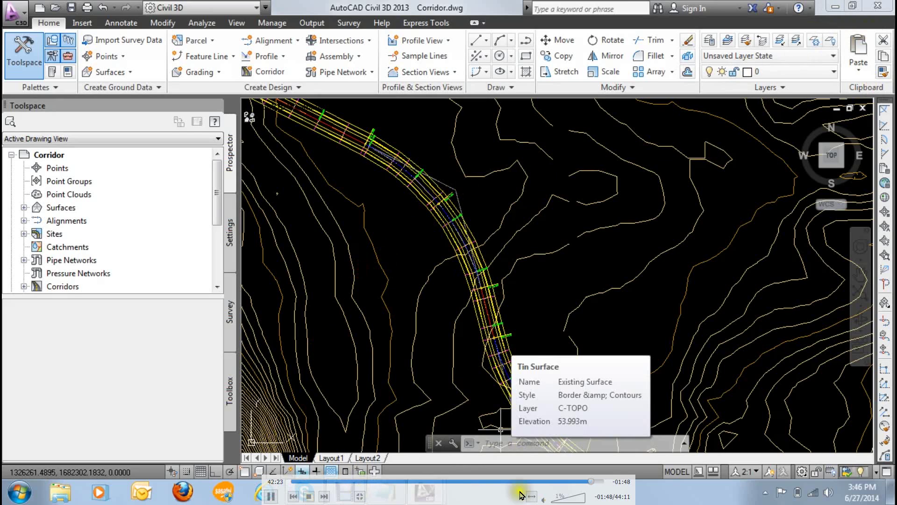
{"action": "key", "text": "Escape"}
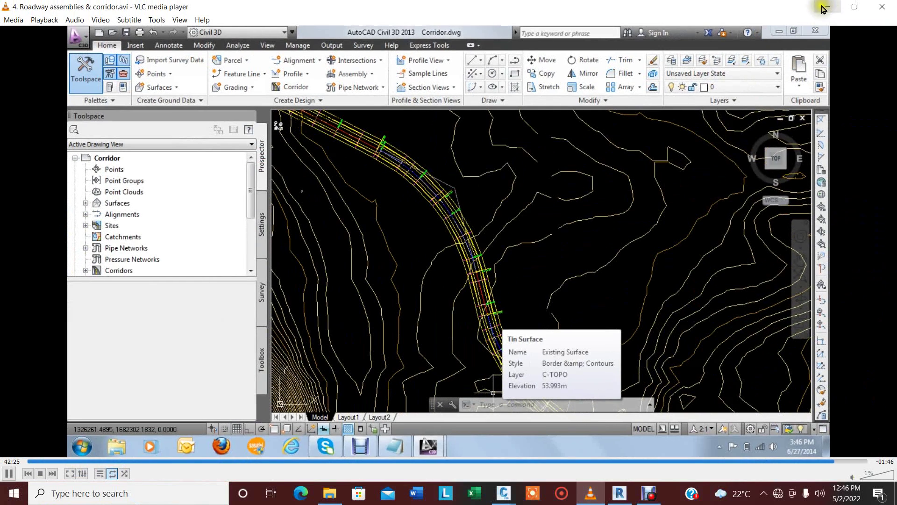
{"action": "left_click", "coordinate": [828, 6]}
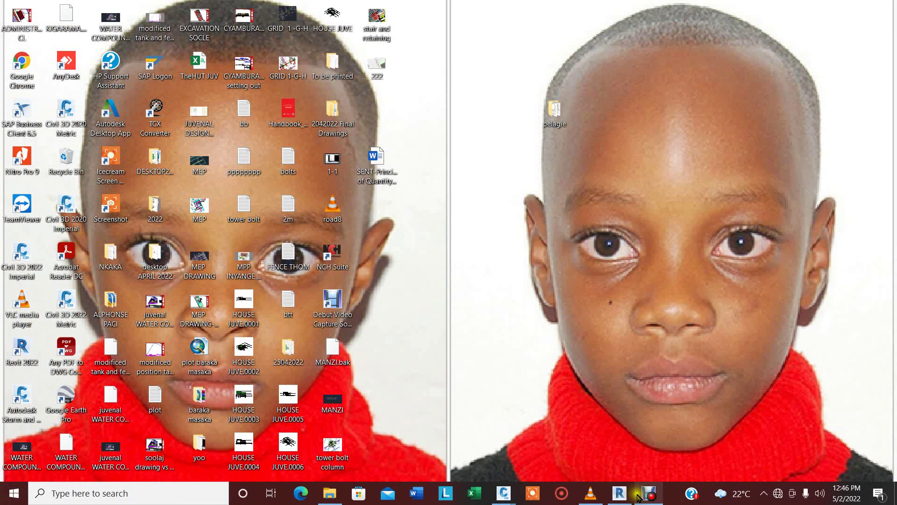
{"action": "left_click", "coordinate": [619, 493]}
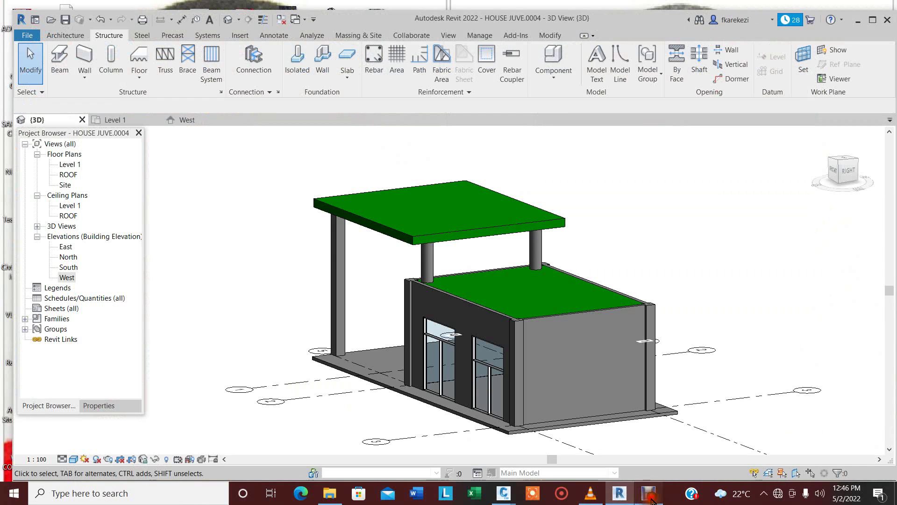
Step: Review the HOUSE JUVE.0004 3D view, glancing at Architecture tools before returning to Structure
{"action": "left_click", "coordinate": [651, 496]}
{"action": "left_click", "coordinate": [621, 495]}
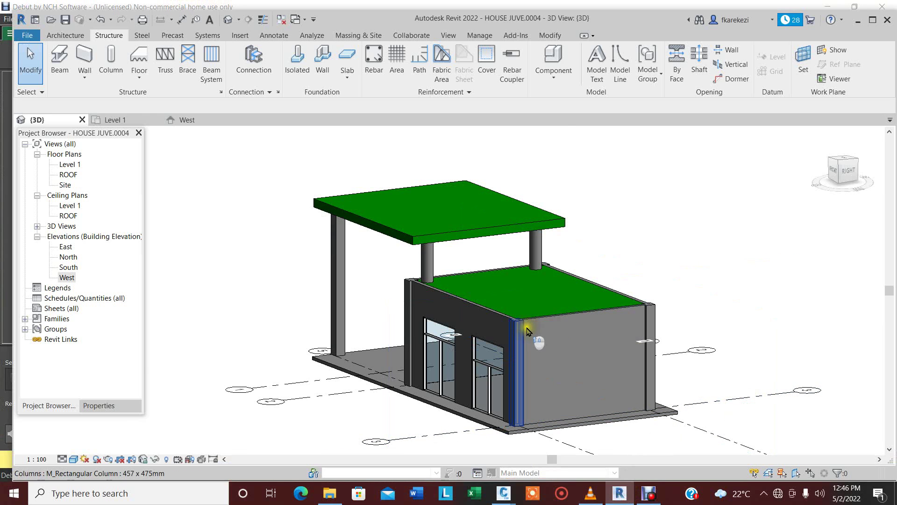
{"action": "scroll", "coordinate": [521, 322], "scroll_direction": "up", "scroll_amount": 4}
{"action": "scroll", "coordinate": [444, 287], "scroll_direction": "down", "scroll_amount": 5}
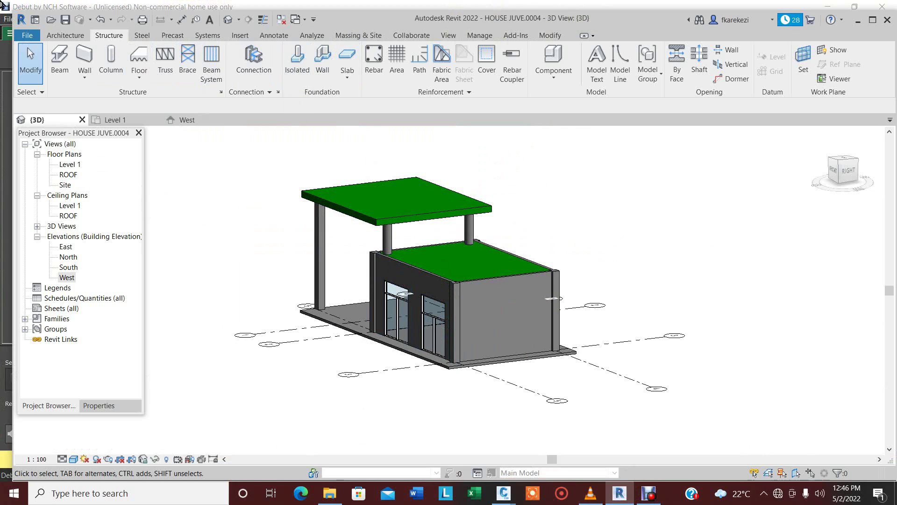
{"action": "left_click", "coordinate": [62, 37]}
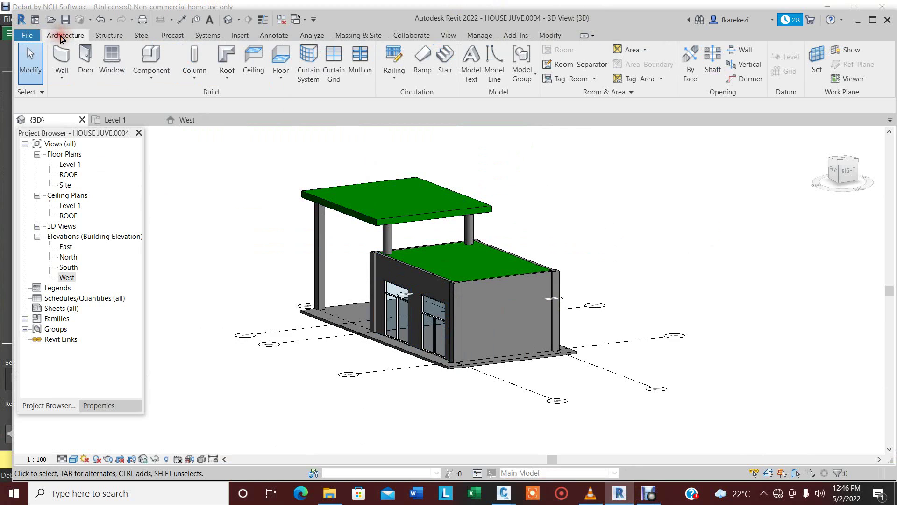
{"action": "left_click", "coordinate": [112, 37]}
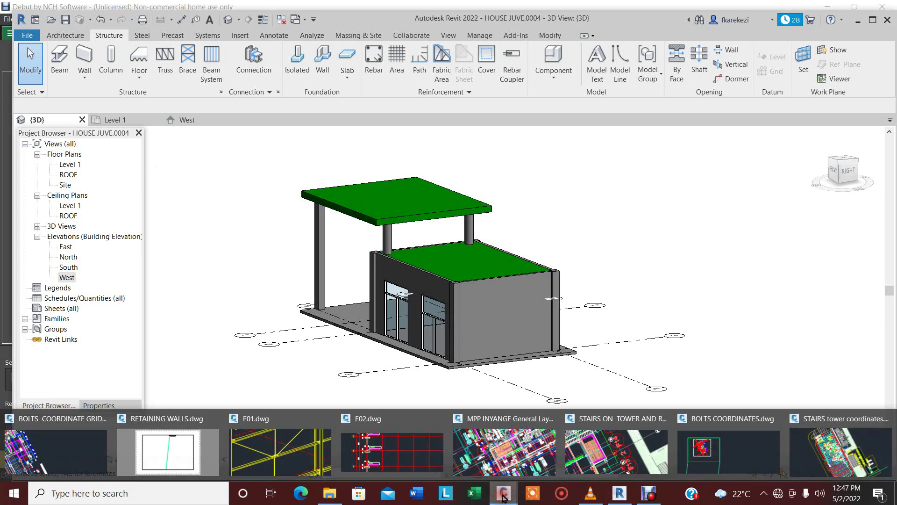
Step: Switch to E01.dwg in Civil 3D 2020 and zoom out to show the whole steel frame
{"action": "left_click", "coordinate": [289, 445]}
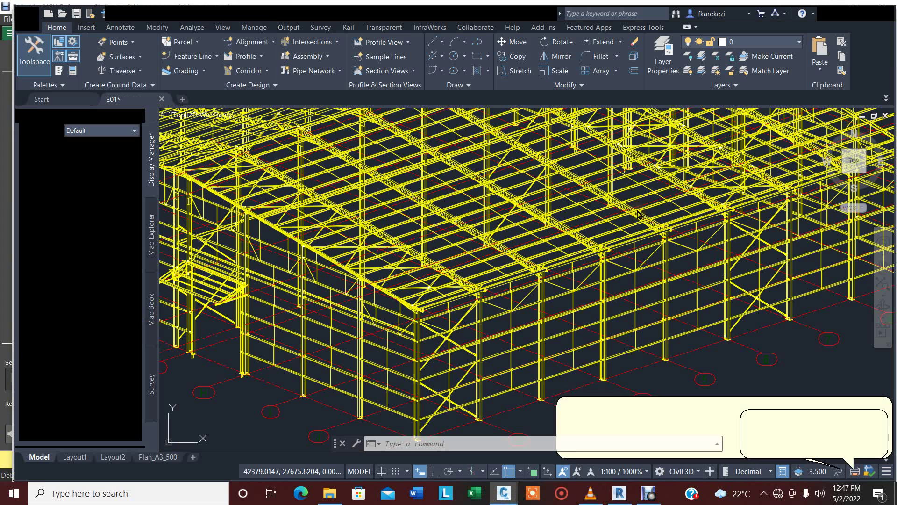
{"action": "left_click", "coordinate": [584, 316]}
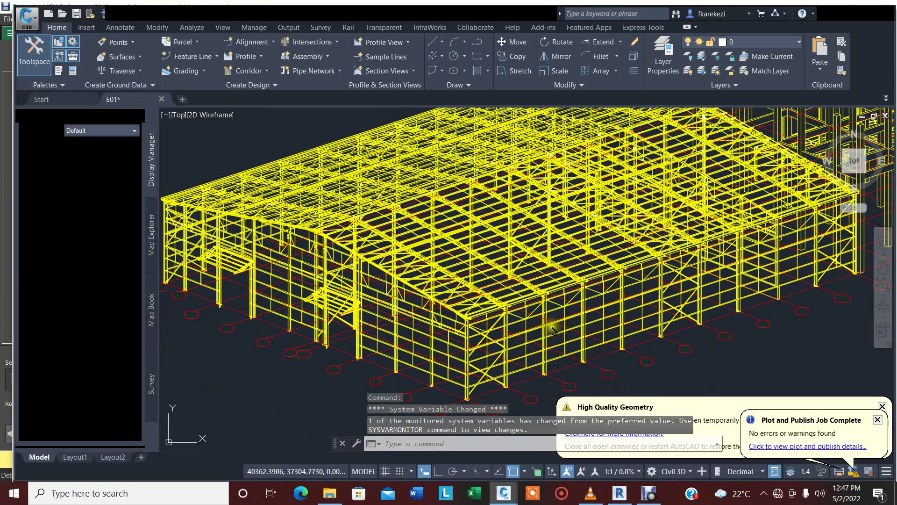
{"action": "scroll", "coordinate": [557, 331], "scroll_direction": "down", "scroll_amount": 3}
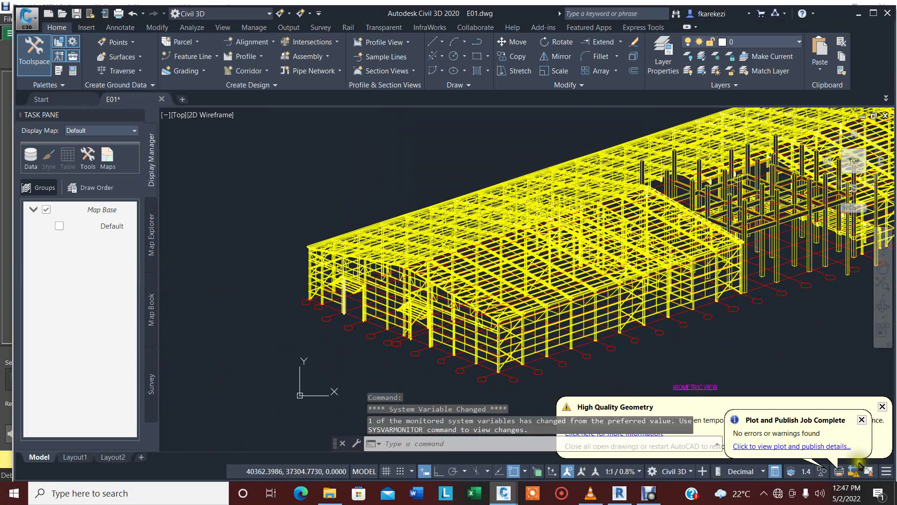
{"action": "left_click", "coordinate": [440, 401]}
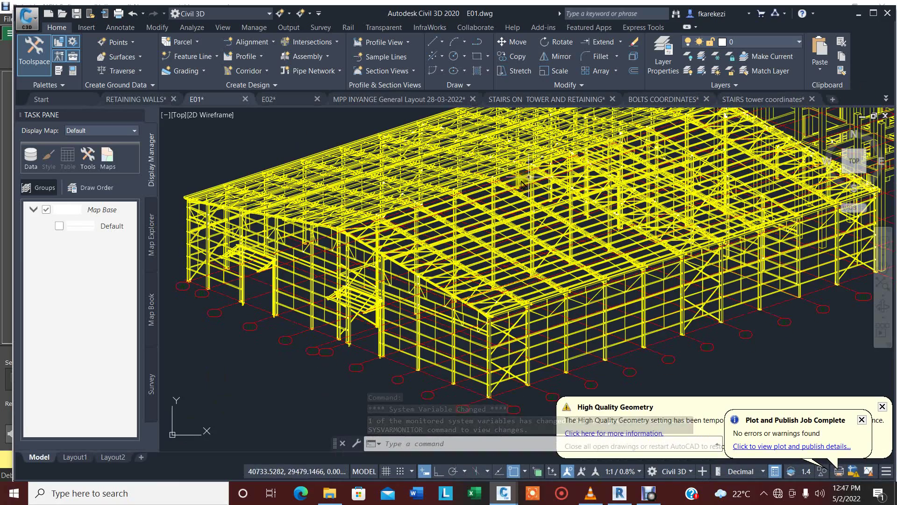
{"action": "scroll", "coordinate": [390, 228], "scroll_direction": "up", "scroll_amount": 5}
{"action": "scroll", "coordinate": [406, 267], "scroll_direction": "up", "scroll_amount": 4}
{"action": "scroll", "coordinate": [406, 266], "scroll_direction": "up", "scroll_amount": 2}
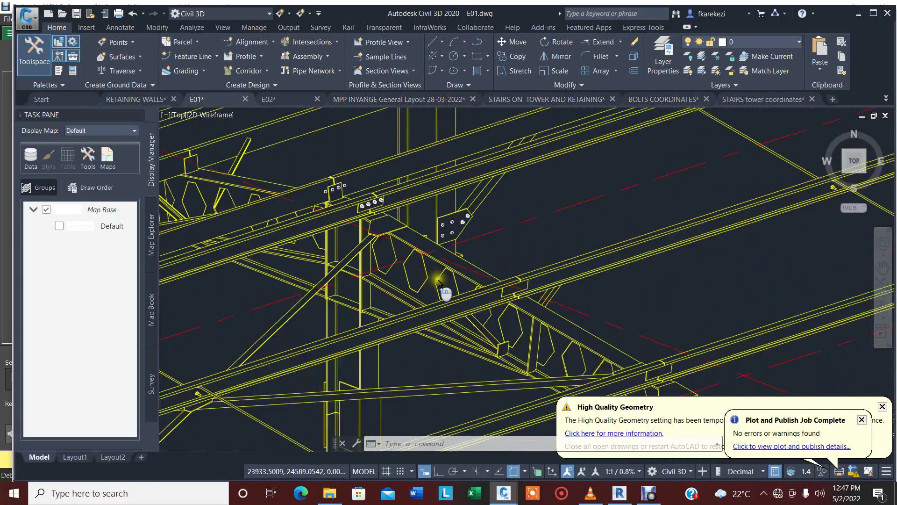
{"action": "scroll", "coordinate": [444, 294], "scroll_direction": "down", "scroll_amount": 2}
{"action": "scroll", "coordinate": [517, 294], "scroll_direction": "down", "scroll_amount": 4}
{"action": "scroll", "coordinate": [457, 335], "scroll_direction": "up", "scroll_amount": 5}
{"action": "scroll", "coordinate": [387, 343], "scroll_direction": "down", "scroll_amount": 2}
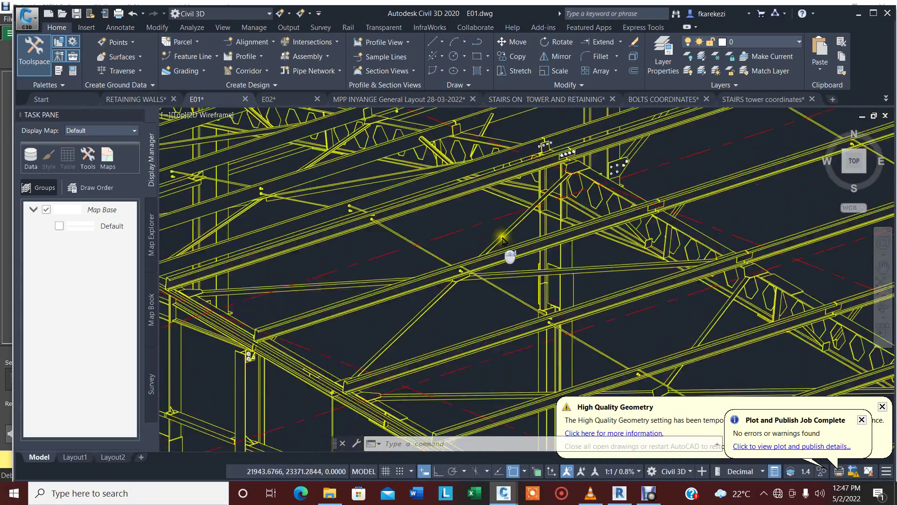
{"action": "scroll", "coordinate": [391, 317], "scroll_direction": "down", "scroll_amount": 2}
{"action": "scroll", "coordinate": [401, 337], "scroll_direction": "up", "scroll_amount": 4}
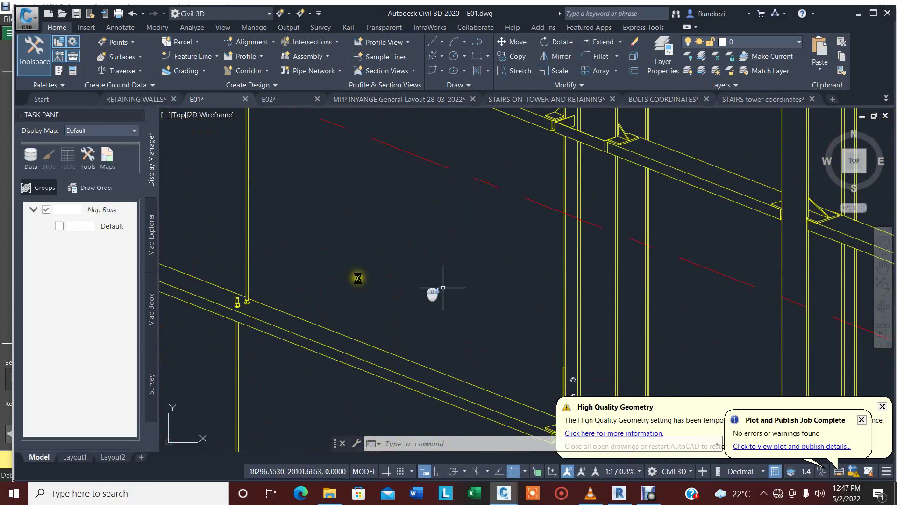
{"action": "scroll", "coordinate": [358, 278], "scroll_direction": "down", "scroll_amount": 2}
{"action": "scroll", "coordinate": [395, 338], "scroll_direction": "up", "scroll_amount": 3}
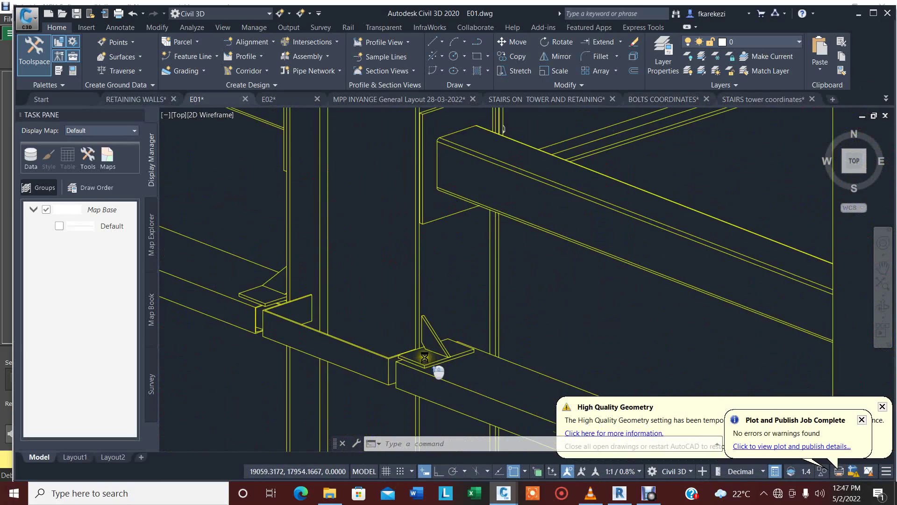
{"action": "scroll", "coordinate": [425, 358], "scroll_direction": "down", "scroll_amount": 2}
{"action": "scroll", "coordinate": [357, 310], "scroll_direction": "down", "scroll_amount": 2}
{"action": "scroll", "coordinate": [349, 300], "scroll_direction": "down", "scroll_amount": 2}
{"action": "scroll", "coordinate": [356, 345], "scroll_direction": "up", "scroll_amount": 2}
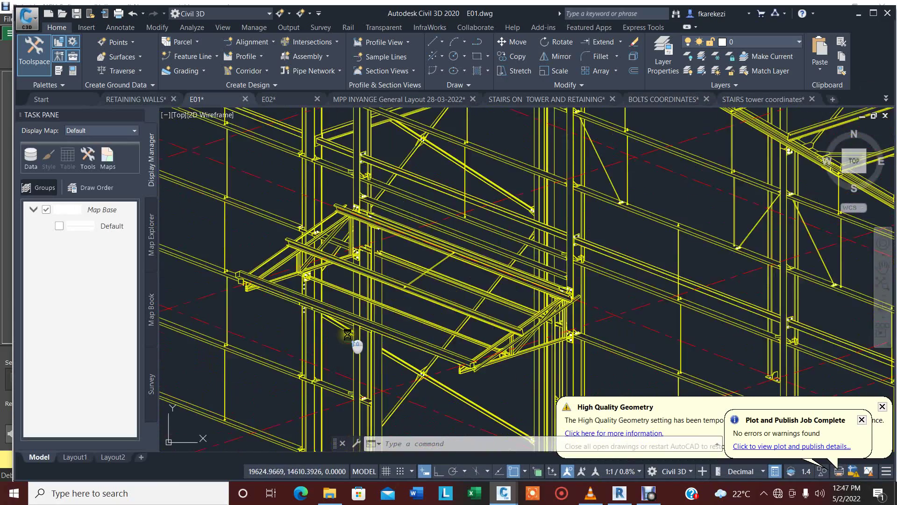
{"action": "scroll", "coordinate": [401, 367], "scroll_direction": "down", "scroll_amount": 2}
{"action": "scroll", "coordinate": [404, 360], "scroll_direction": "down", "scroll_amount": 2}
{"action": "scroll", "coordinate": [395, 355], "scroll_direction": "up", "scroll_amount": 2}
{"action": "scroll", "coordinate": [302, 288], "scroll_direction": "up", "scroll_amount": 2}
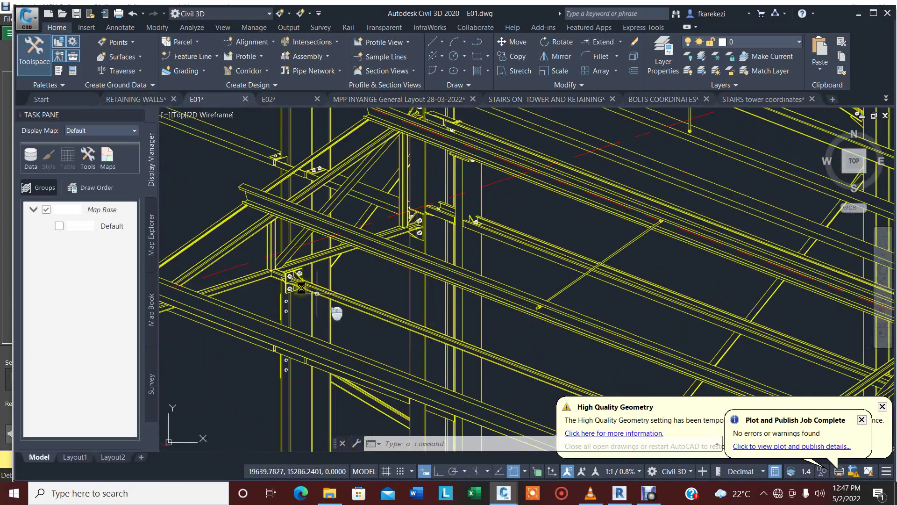
{"action": "scroll", "coordinate": [299, 287], "scroll_direction": "up", "scroll_amount": 2}
{"action": "scroll", "coordinate": [439, 250], "scroll_direction": "down", "scroll_amount": 1}
{"action": "scroll", "coordinate": [430, 268], "scroll_direction": "down", "scroll_amount": 2}
{"action": "scroll", "coordinate": [399, 321], "scroll_direction": "up", "scroll_amount": 3}
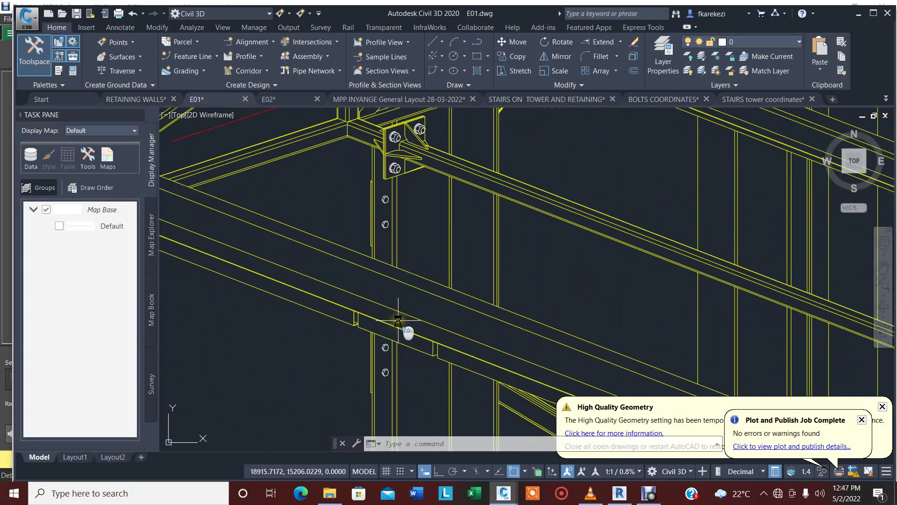
{"action": "scroll", "coordinate": [421, 362], "scroll_direction": "down", "scroll_amount": 2}
{"action": "scroll", "coordinate": [343, 295], "scroll_direction": "down", "scroll_amount": 3}
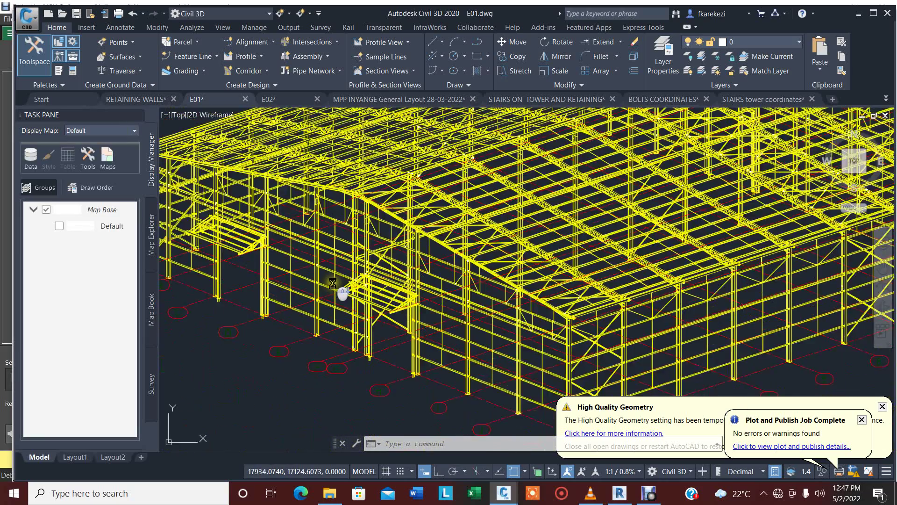
{"action": "scroll", "coordinate": [533, 304], "scroll_direction": "up", "scroll_amount": 1}
{"action": "scroll", "coordinate": [533, 304], "scroll_direction": "up", "scroll_amount": 2}
{"action": "scroll", "coordinate": [468, 262], "scroll_direction": "up", "scroll_amount": 2}
{"action": "scroll", "coordinate": [506, 292], "scroll_direction": "up", "scroll_amount": 1}
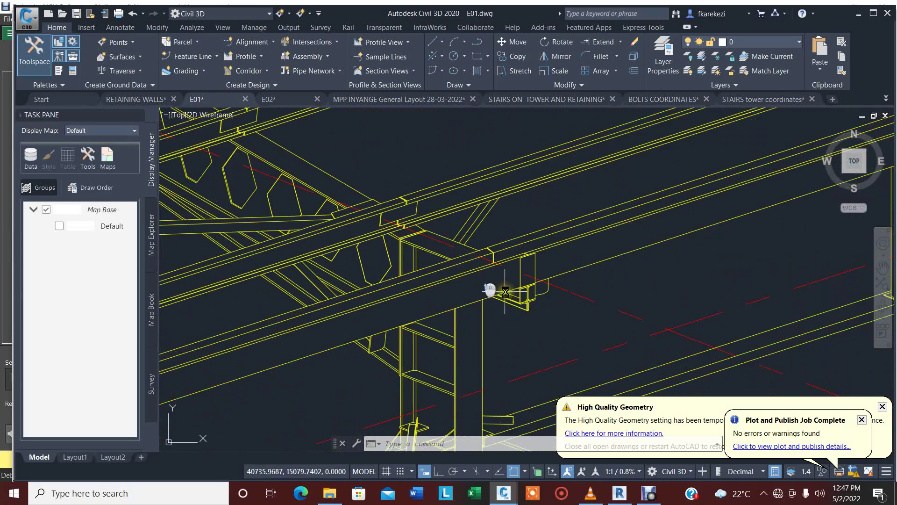
{"action": "scroll", "coordinate": [468, 313], "scroll_direction": "down", "scroll_amount": 2}
{"action": "scroll", "coordinate": [327, 294], "scroll_direction": "down", "scroll_amount": 3}
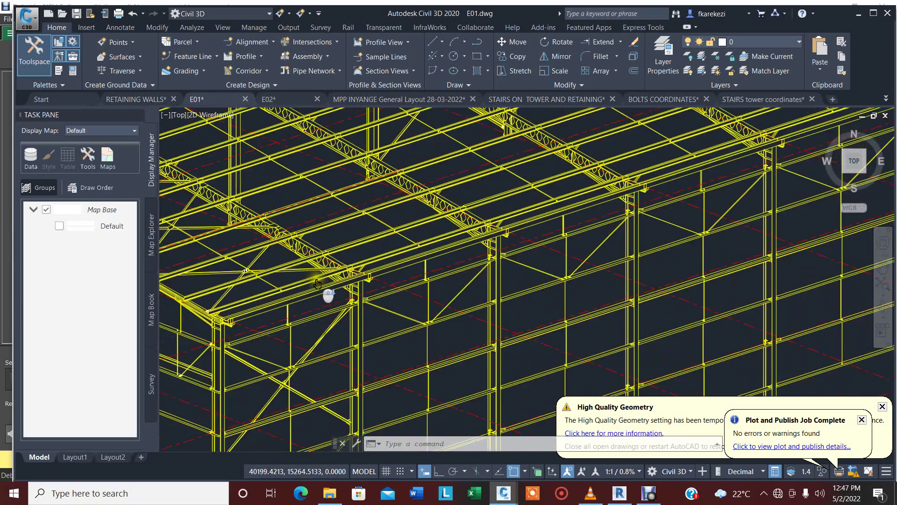
{"action": "scroll", "coordinate": [575, 219], "scroll_direction": "up", "scroll_amount": 2}
{"action": "scroll", "coordinate": [580, 215], "scroll_direction": "up", "scroll_amount": 2}
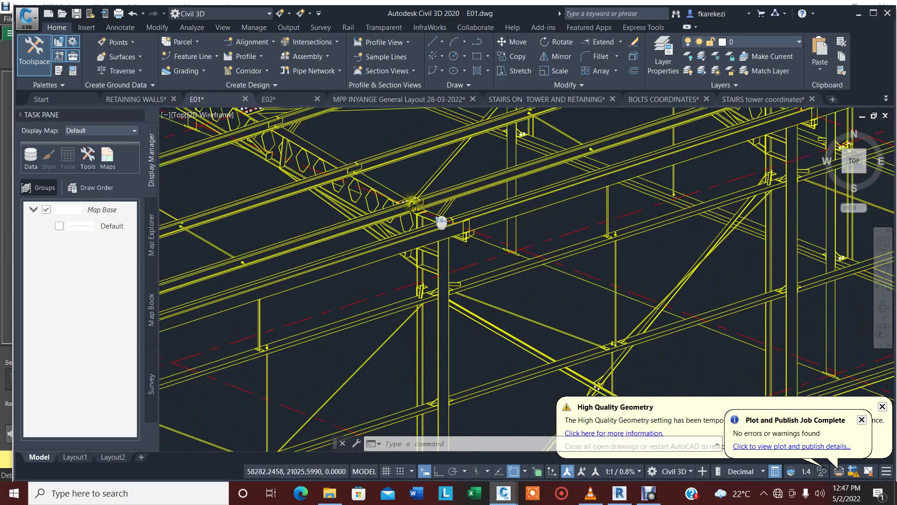
{"action": "scroll", "coordinate": [425, 205], "scroll_direction": "up", "scroll_amount": 3}
{"action": "scroll", "coordinate": [421, 233], "scroll_direction": "down", "scroll_amount": 1}
{"action": "scroll", "coordinate": [412, 234], "scroll_direction": "down", "scroll_amount": 2}
{"action": "scroll", "coordinate": [411, 243], "scroll_direction": "down", "scroll_amount": 2}
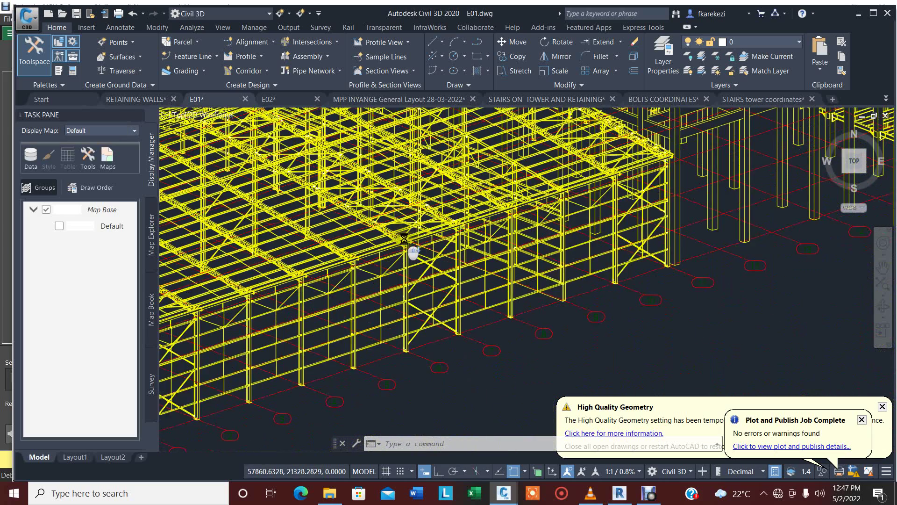
{"action": "scroll", "coordinate": [462, 267], "scroll_direction": "down", "scroll_amount": 2}
{"action": "scroll", "coordinate": [480, 276], "scroll_direction": "down", "scroll_amount": 2}
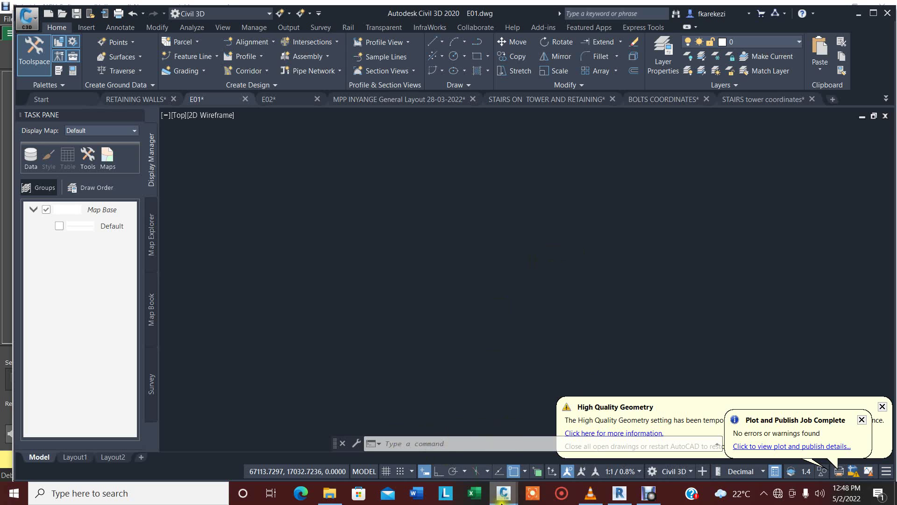
Step: Window-select the E01 steel frame and zoom in and out around its beams and joints
{"action": "left_click", "coordinate": [537, 286]}
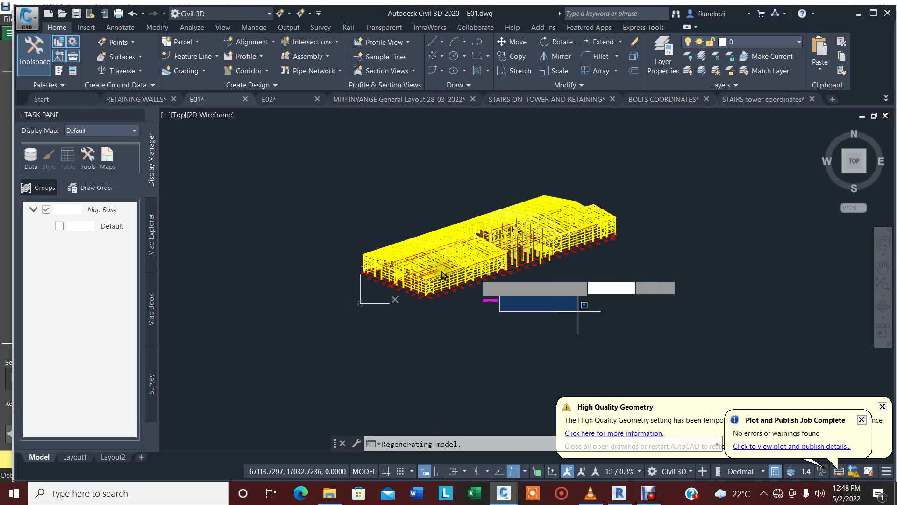
{"action": "left_click", "coordinate": [543, 336]}
{"action": "scroll", "coordinate": [475, 278], "scroll_direction": "up", "scroll_amount": 5}
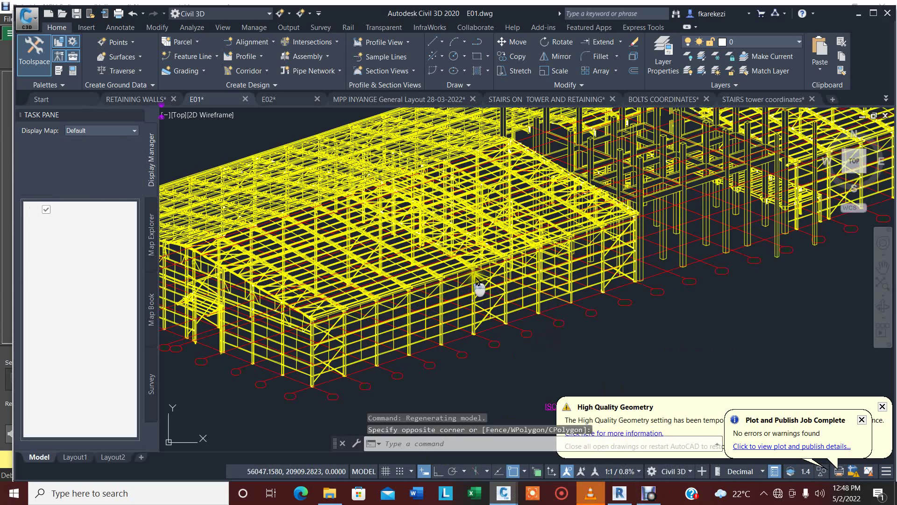
{"action": "scroll", "coordinate": [505, 330], "scroll_direction": "up", "scroll_amount": 3}
{"action": "scroll", "coordinate": [508, 346], "scroll_direction": "up", "scroll_amount": 2}
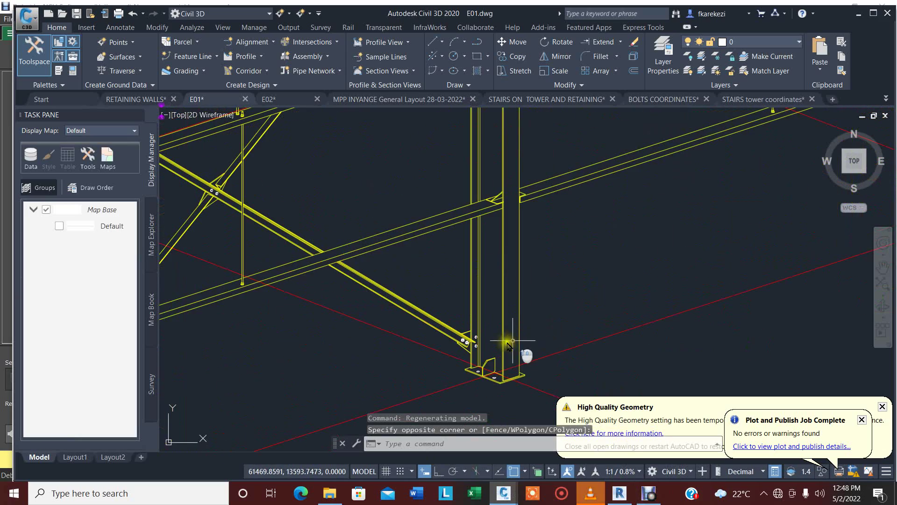
{"action": "scroll", "coordinate": [508, 346], "scroll_direction": "up", "scroll_amount": 2}
{"action": "scroll", "coordinate": [475, 344], "scroll_direction": "up", "scroll_amount": 2}
{"action": "scroll", "coordinate": [430, 252], "scroll_direction": "up", "scroll_amount": 1}
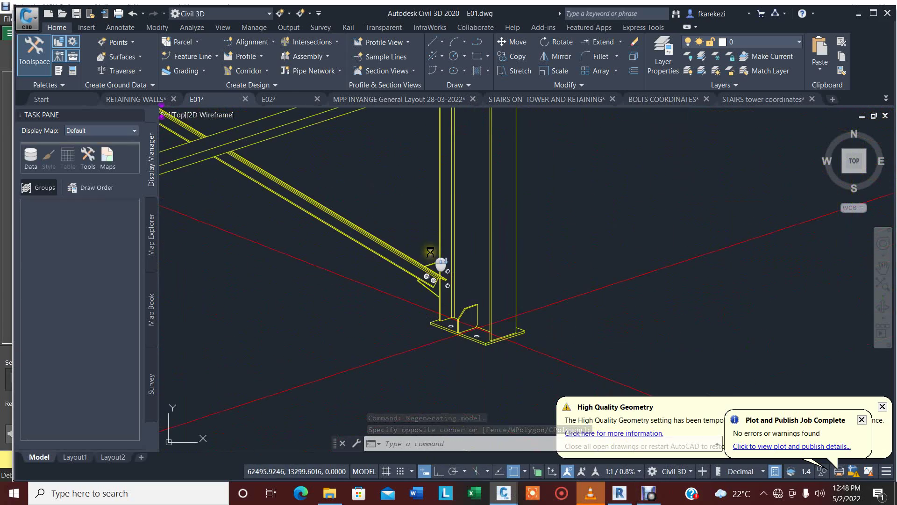
{"action": "scroll", "coordinate": [453, 308], "scroll_direction": "up", "scroll_amount": 4}
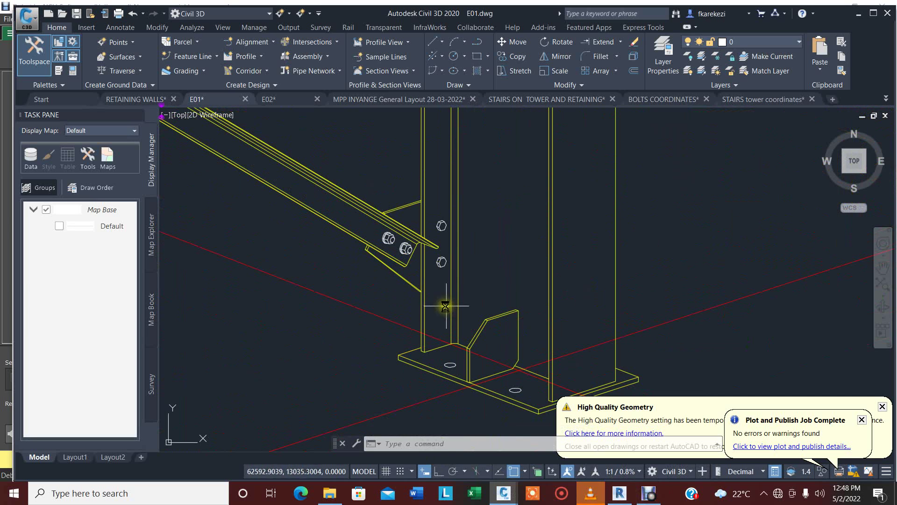
{"action": "scroll", "coordinate": [444, 309], "scroll_direction": "down", "scroll_amount": 3}
{"action": "scroll", "coordinate": [451, 339], "scroll_direction": "down", "scroll_amount": 2}
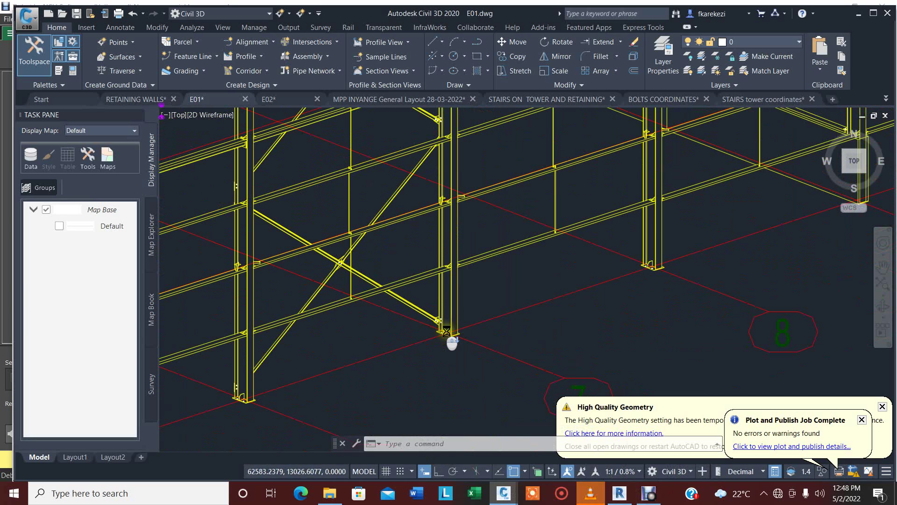
{"action": "scroll", "coordinate": [678, 266], "scroll_direction": "up", "scroll_amount": 3}
{"action": "scroll", "coordinate": [533, 323], "scroll_direction": "down", "scroll_amount": 3}
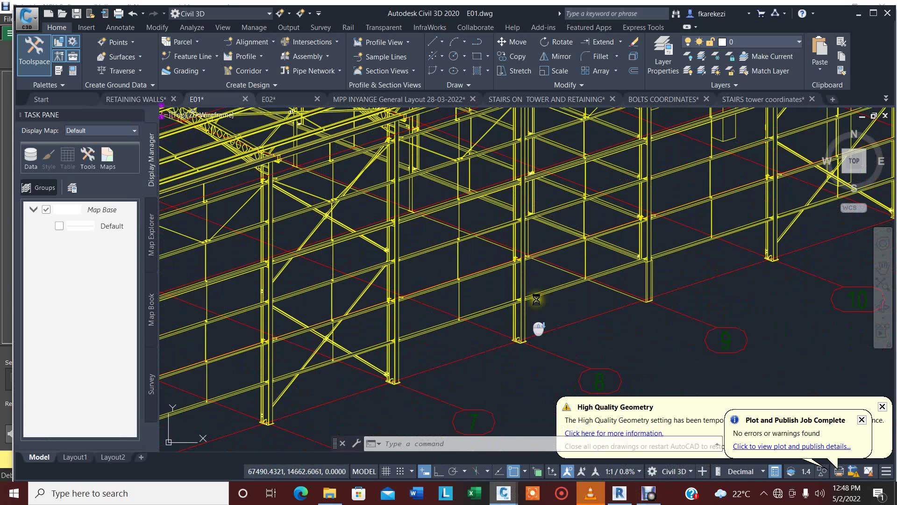
{"action": "scroll", "coordinate": [537, 248], "scroll_direction": "up", "scroll_amount": 2}
{"action": "scroll", "coordinate": [533, 215], "scroll_direction": "up", "scroll_amount": 1}
{"action": "scroll", "coordinate": [521, 241], "scroll_direction": "down", "scroll_amount": 2}
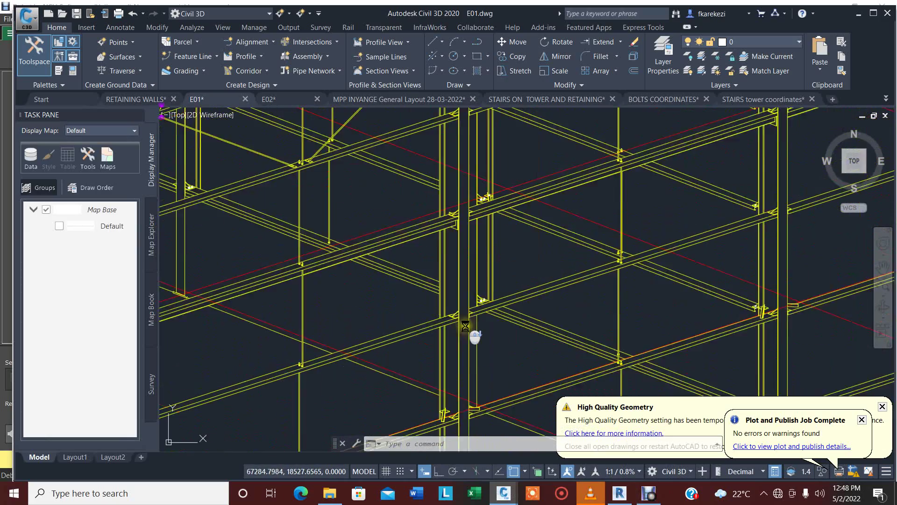
{"action": "scroll", "coordinate": [475, 328], "scroll_direction": "down", "scroll_amount": 2}
{"action": "scroll", "coordinate": [467, 262], "scroll_direction": "up", "scroll_amount": 2}
{"action": "scroll", "coordinate": [472, 261], "scroll_direction": "up", "scroll_amount": 2}
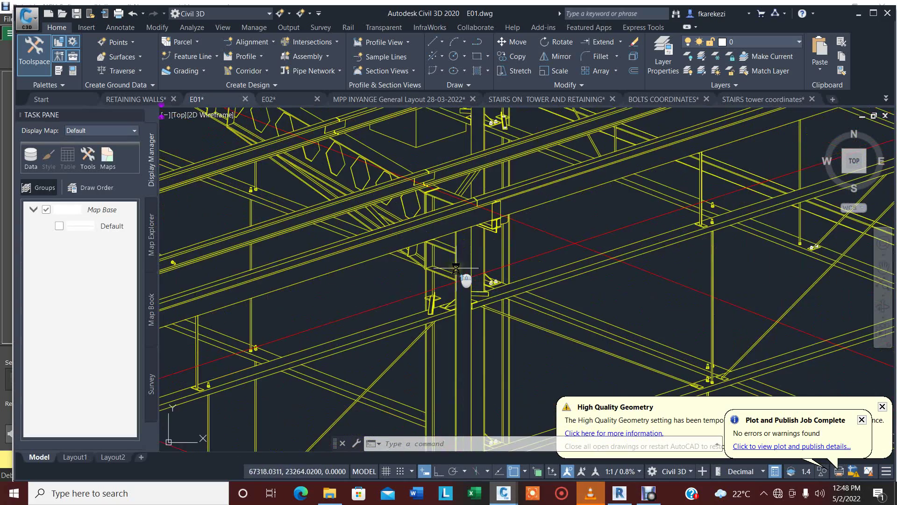
{"action": "scroll", "coordinate": [490, 293], "scroll_direction": "up", "scroll_amount": 2}
{"action": "scroll", "coordinate": [514, 294], "scroll_direction": "down", "scroll_amount": 2}
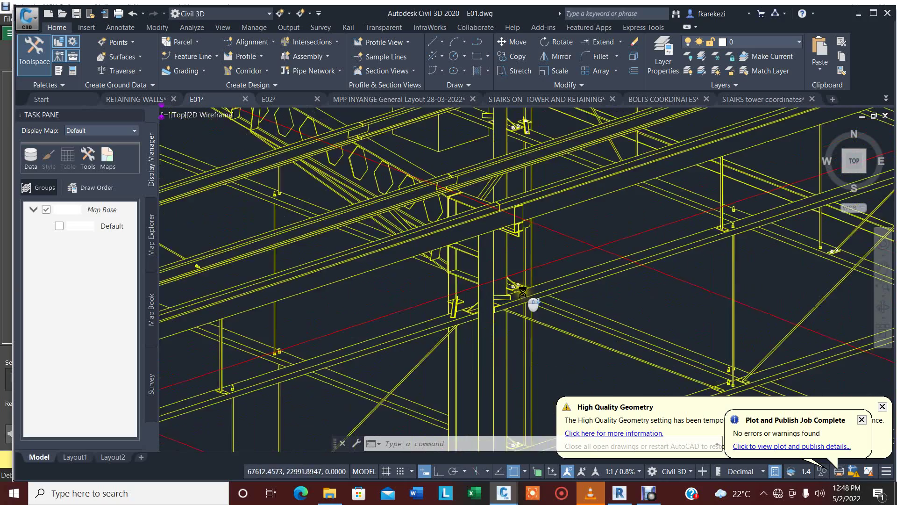
{"action": "scroll", "coordinate": [533, 303], "scroll_direction": "down", "scroll_amount": 1}
{"action": "scroll", "coordinate": [532, 301], "scroll_direction": "down", "scroll_amount": 1}
{"action": "scroll", "coordinate": [345, 296], "scroll_direction": "up", "scroll_amount": 2}
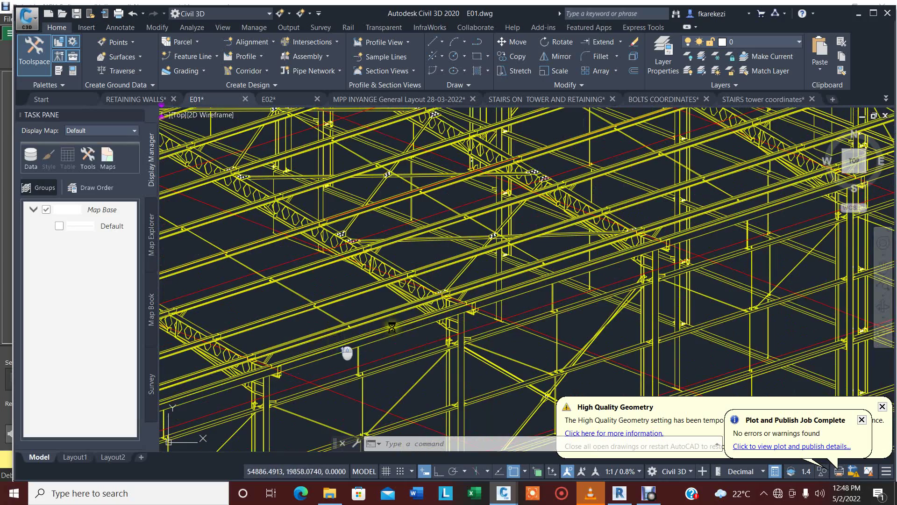
{"action": "scroll", "coordinate": [430, 289], "scroll_direction": "up", "scroll_amount": 2}
{"action": "scroll", "coordinate": [439, 313], "scroll_direction": "down", "scroll_amount": 2}
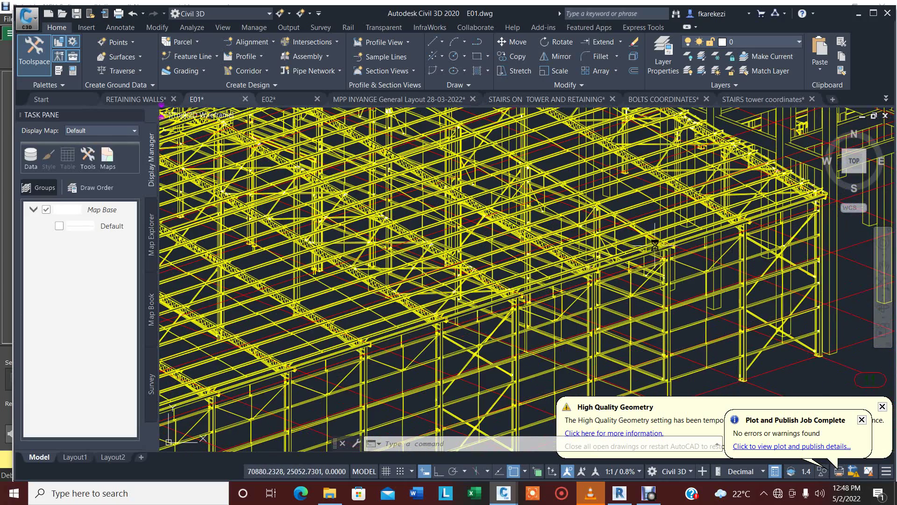
{"action": "scroll", "coordinate": [597, 287], "scroll_direction": "up", "scroll_amount": 1}
{"action": "scroll", "coordinate": [542, 283], "scroll_direction": "up", "scroll_amount": 1}
{"action": "scroll", "coordinate": [515, 278], "scroll_direction": "up", "scroll_amount": 1}
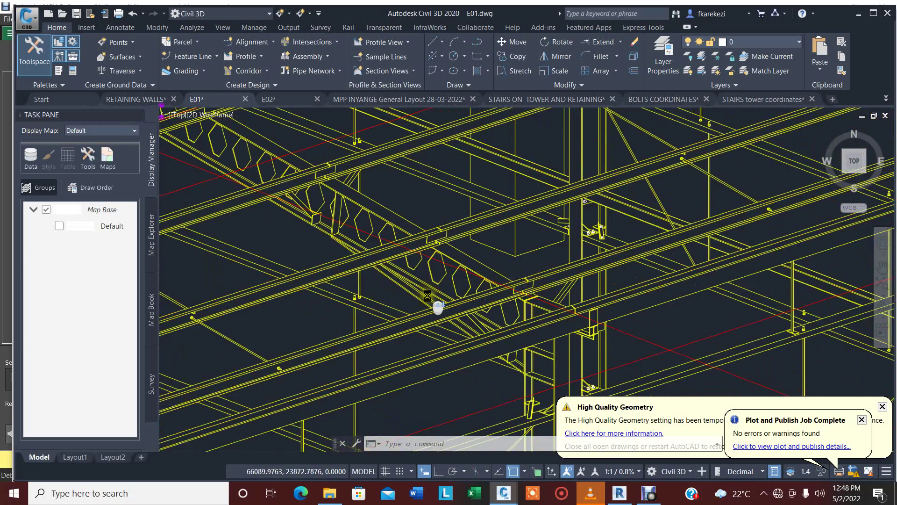
{"action": "scroll", "coordinate": [427, 295], "scroll_direction": "down", "scroll_amount": 2}
{"action": "scroll", "coordinate": [413, 289], "scroll_direction": "up", "scroll_amount": 2}
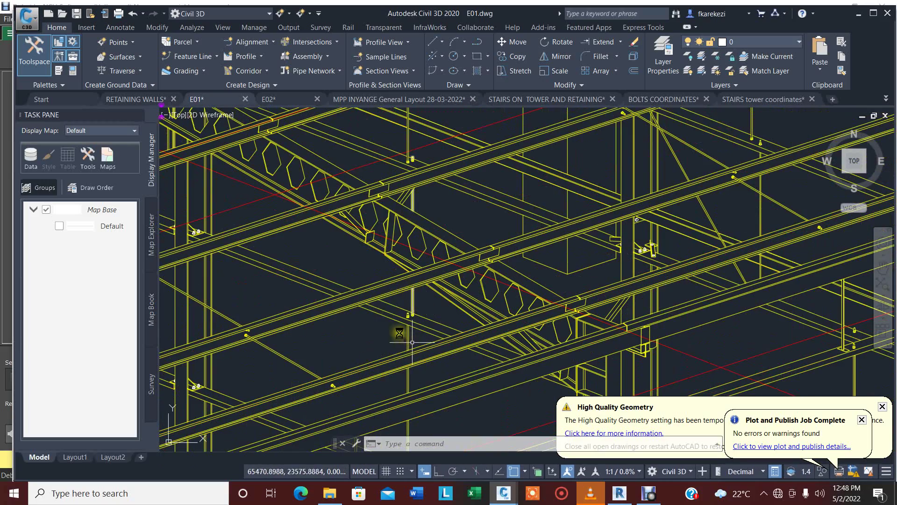
{"action": "scroll", "coordinate": [369, 276], "scroll_direction": "down", "scroll_amount": 1}
{"action": "scroll", "coordinate": [332, 304], "scroll_direction": "up", "scroll_amount": 2}
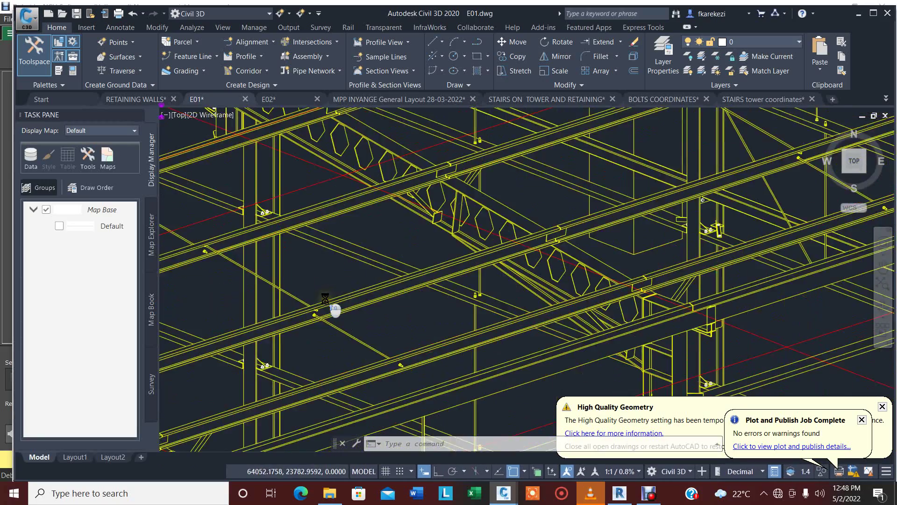
{"action": "scroll", "coordinate": [325, 298], "scroll_direction": "up", "scroll_amount": 1}
Step: Bring the Revit HOUSE JUVE.0004 house model back to the front
{"action": "scroll", "coordinate": [327, 299], "scroll_direction": "down", "scroll_amount": 3}
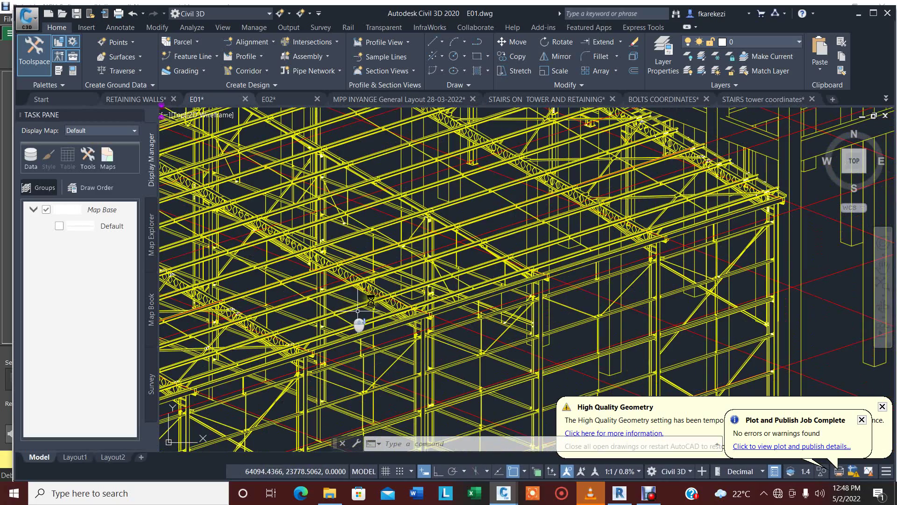
{"action": "scroll", "coordinate": [445, 201], "scroll_direction": "up", "scroll_amount": 3}
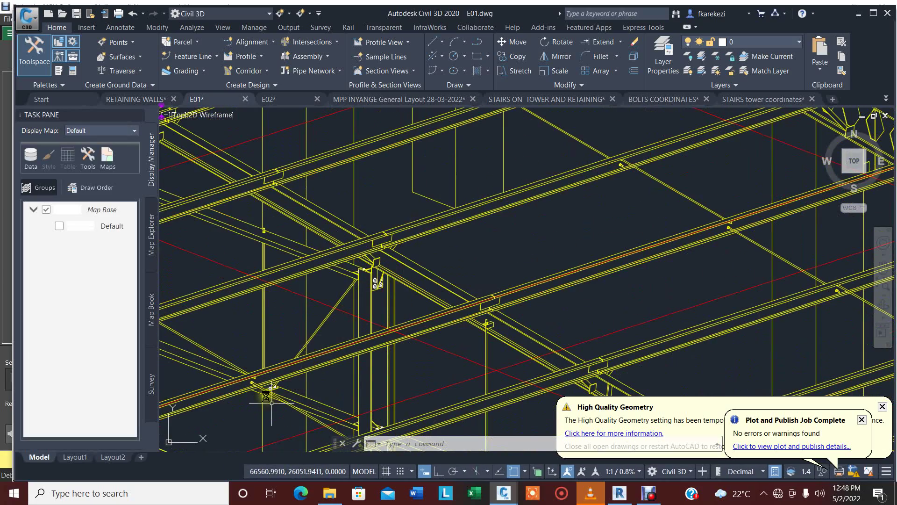
{"action": "scroll", "coordinate": [266, 396], "scroll_direction": "up", "scroll_amount": 1}
{"action": "scroll", "coordinate": [353, 290], "scroll_direction": "down", "scroll_amount": 3}
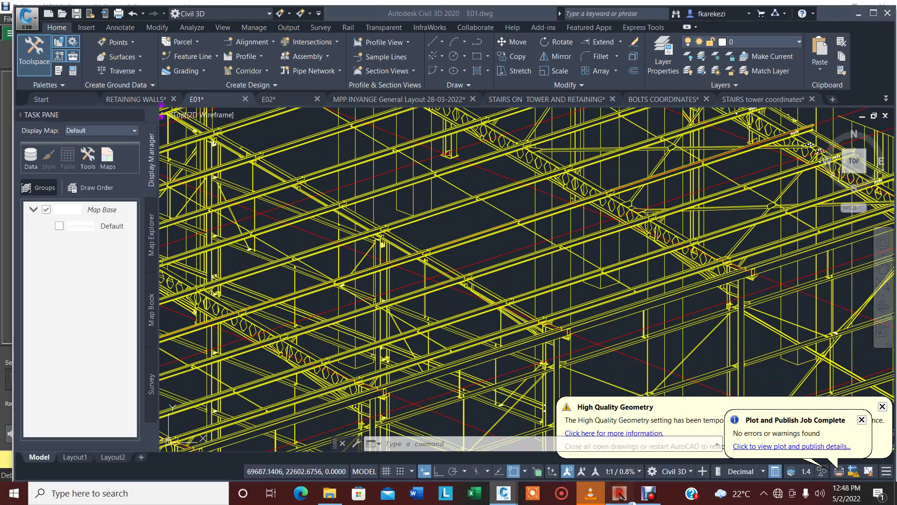
{"action": "left_click", "coordinate": [619, 493]}
Step: Turn the house to a straight right-side view and zoom in on the canopy columns
{"action": "mouse_move", "coordinate": [403, 281]}
{"action": "middle_mouse_down", "text": "shift"}
{"action": "mouse_move", "coordinate": [410, 240]}
{"action": "mouse_move", "coordinate": [545, 224]}
{"action": "middle_mouse_up", "text": "shift"}
{"action": "left_click", "coordinate": [851, 165]}
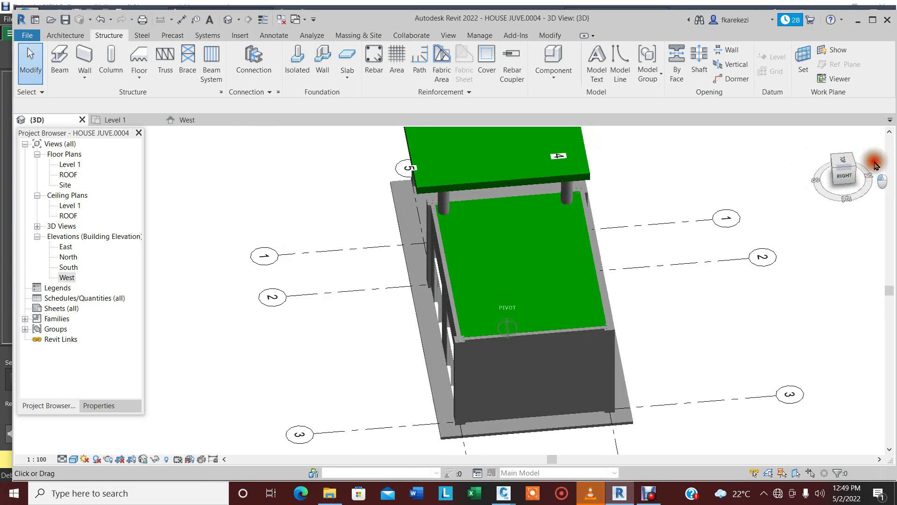
{"action": "mouse_move", "coordinate": [823, 160]}
{"action": "left_mouse_down"}
{"action": "mouse_move", "coordinate": [692, 194]}
{"action": "mouse_move", "coordinate": [892, 140]}
{"action": "left_mouse_up"}
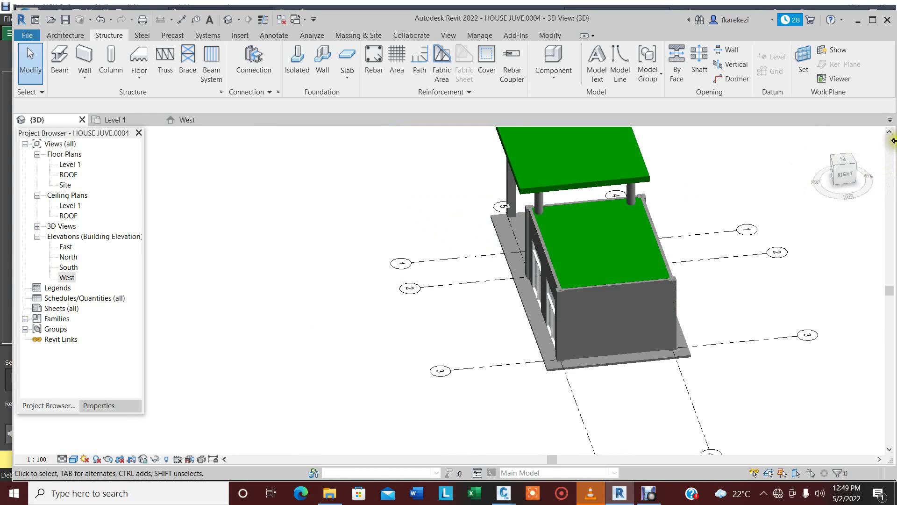
{"action": "left_click", "coordinate": [845, 174]}
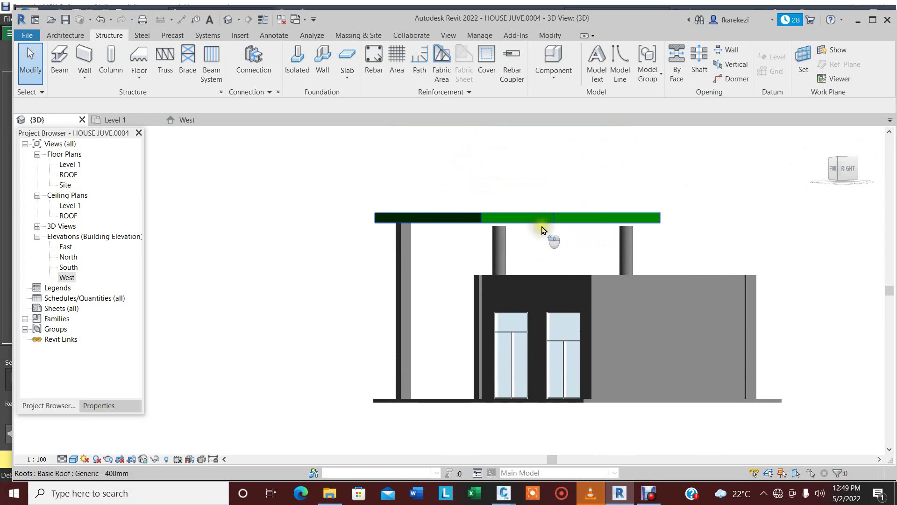
{"action": "scroll", "coordinate": [497, 233], "scroll_direction": "up", "scroll_amount": 1}
{"action": "scroll", "coordinate": [496, 234], "scroll_direction": "up", "scroll_amount": 2}
{"action": "scroll", "coordinate": [495, 236], "scroll_direction": "up", "scroll_amount": 2}
Step: Stretch the two inner columns up to meet the underside of the green roof
{"action": "left_click", "coordinate": [496, 237]}
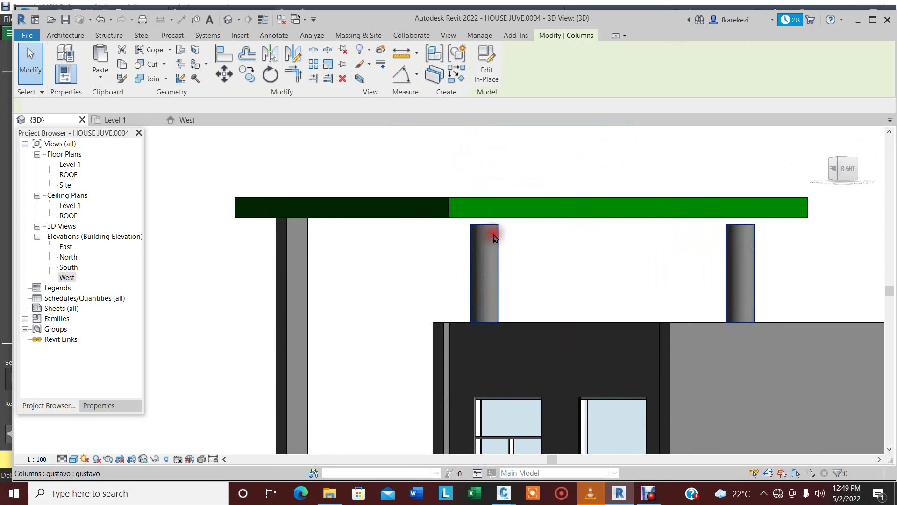
{"action": "left_click_drag", "start_coordinate": [613, 217], "coordinate": [608, 220]}
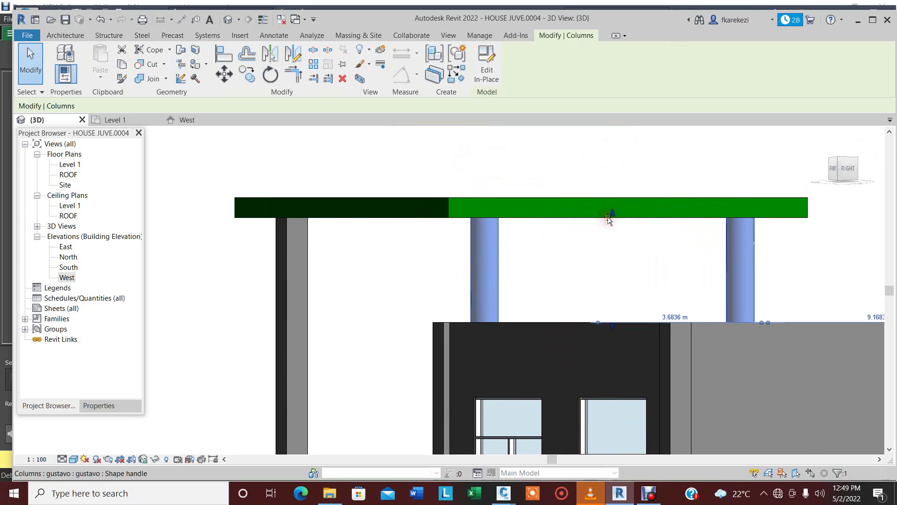
{"action": "left_click", "coordinate": [549, 172]}
{"action": "scroll", "coordinate": [499, 221], "scroll_direction": "down", "scroll_amount": 4}
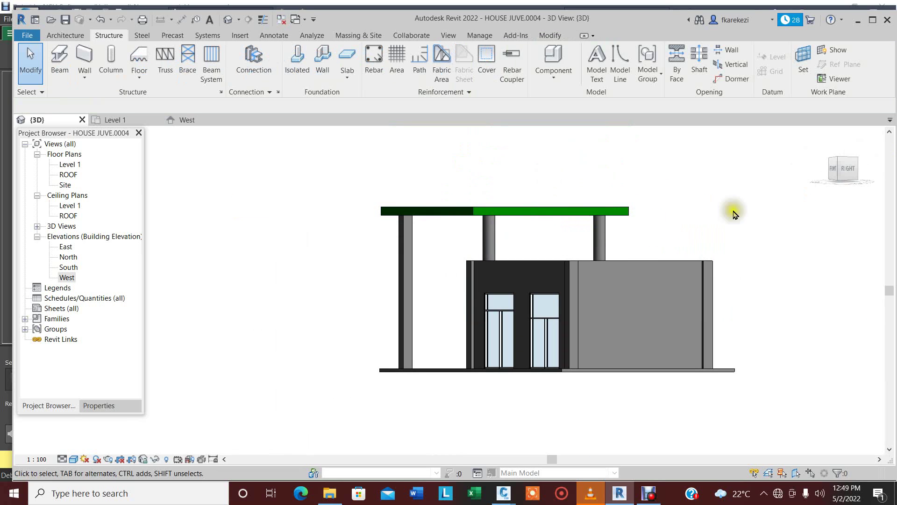
{"action": "mouse_move", "coordinate": [842, 162]}
{"action": "left_mouse_down"}
{"action": "mouse_move", "coordinate": [839, 179]}
{"action": "mouse_move", "coordinate": [829, 169]}
{"action": "left_mouse_up"}
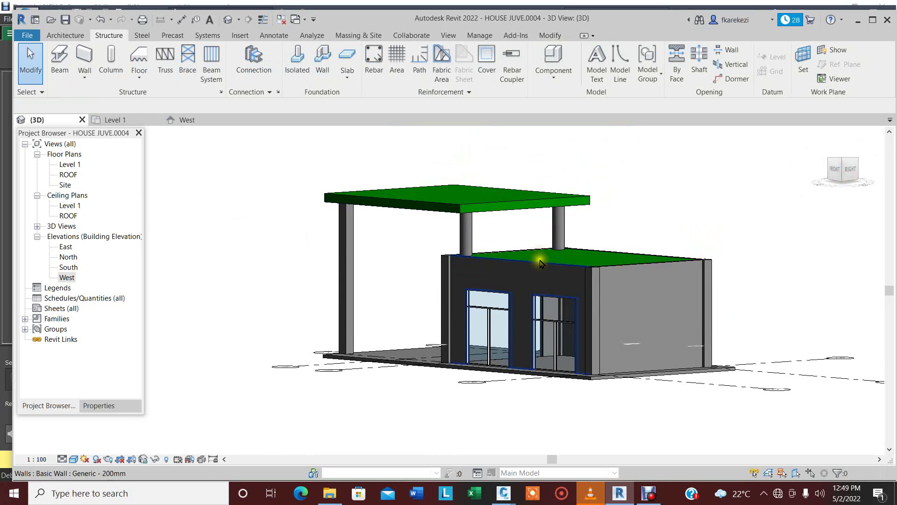
Step: Open the Level 1 floor plan without saving, then the ROOF floor plan
{"action": "double_click", "coordinate": [70, 164]}
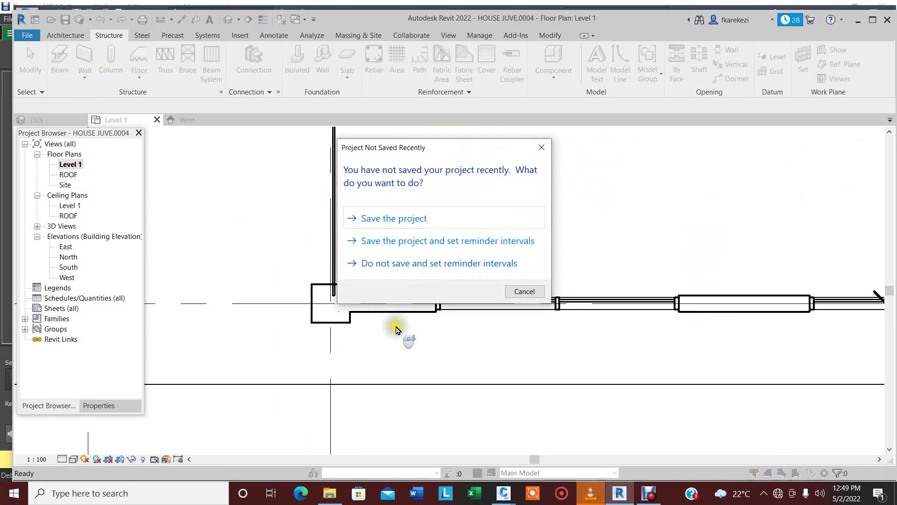
{"action": "left_click", "coordinate": [525, 291]}
{"action": "scroll", "coordinate": [437, 333], "scroll_direction": "down", "scroll_amount": 3}
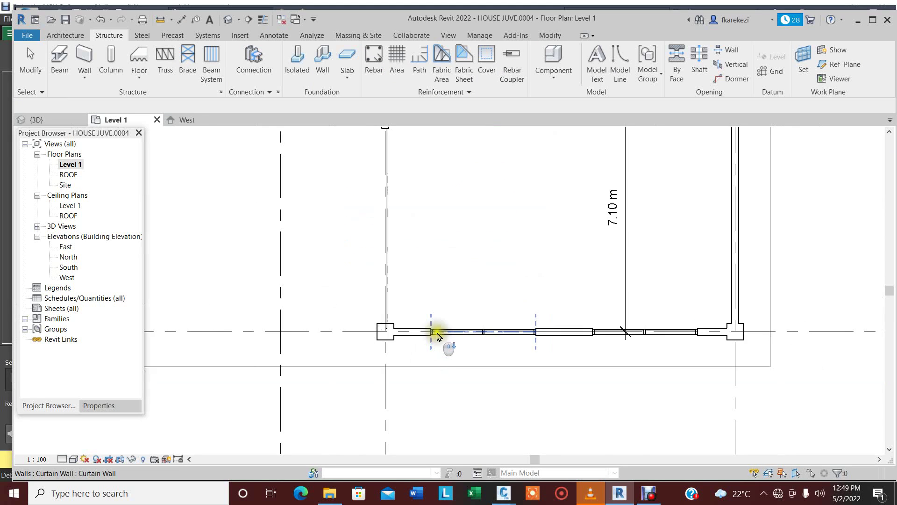
{"action": "scroll", "coordinate": [437, 333], "scroll_direction": "down", "scroll_amount": 2}
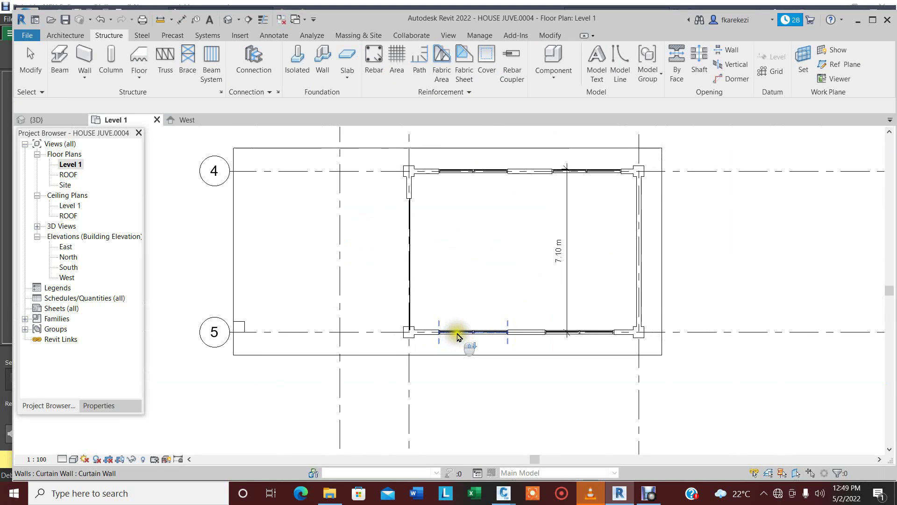
{"action": "double_click", "coordinate": [75, 176]}
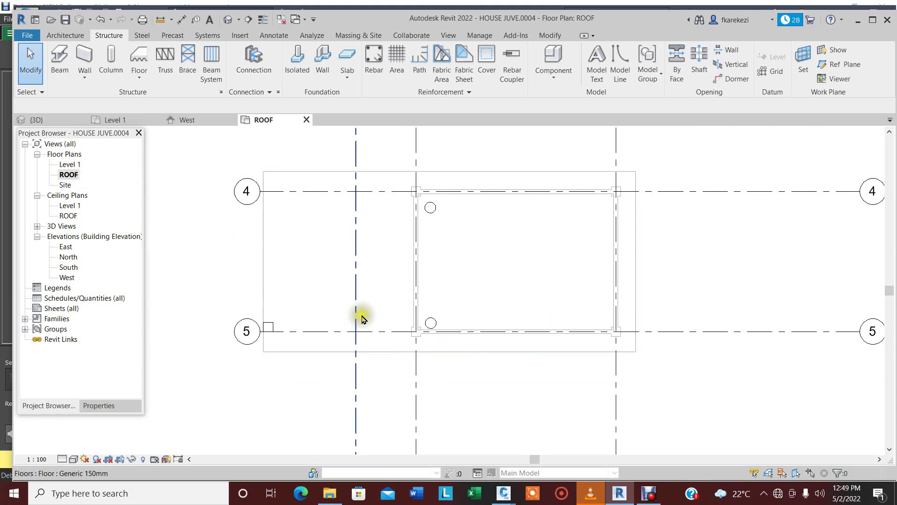
Step: Open the East elevation showing ROOF 5.00 m above Level 1
{"action": "scroll", "coordinate": [427, 202], "scroll_direction": "up", "scroll_amount": 2}
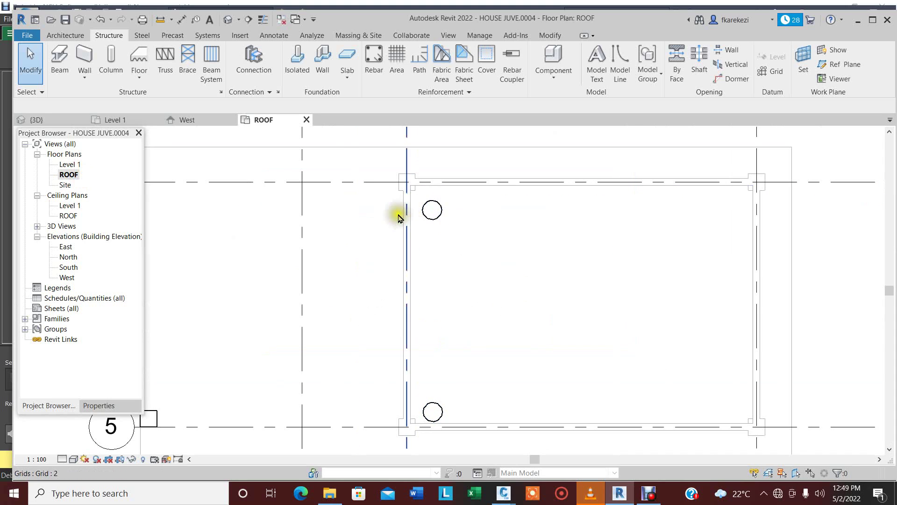
{"action": "scroll", "coordinate": [399, 218], "scroll_direction": "down", "scroll_amount": 1}
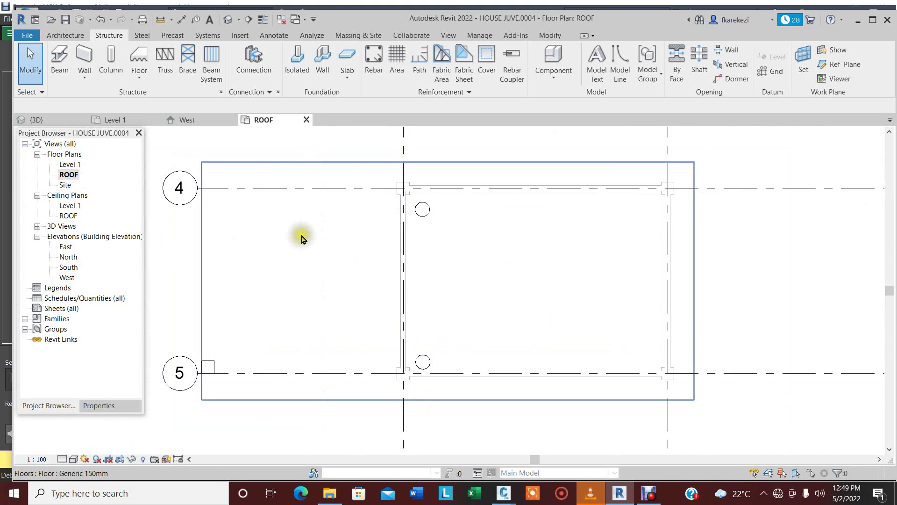
{"action": "left_click", "coordinate": [66, 247]}
{"action": "double_click", "coordinate": [65, 248]}
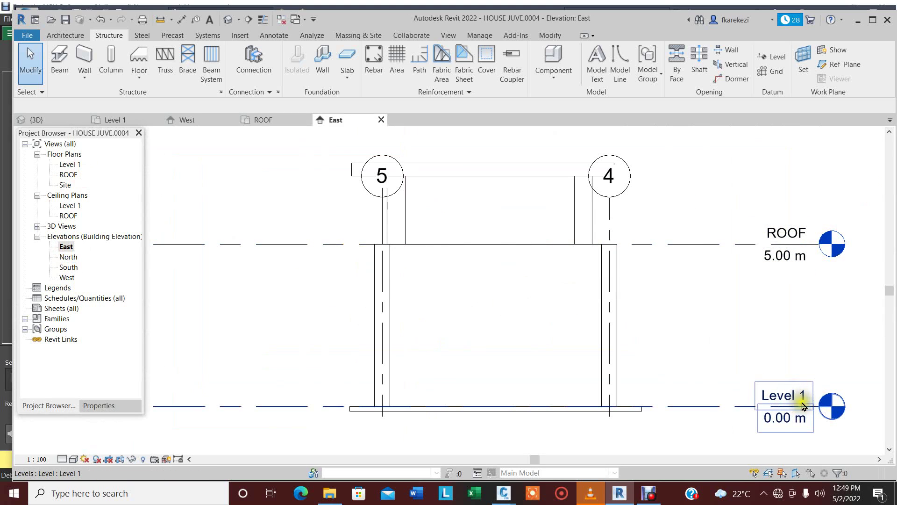
Step: Open the North, South and West elevations of the house
{"action": "double_click", "coordinate": [67, 258]}
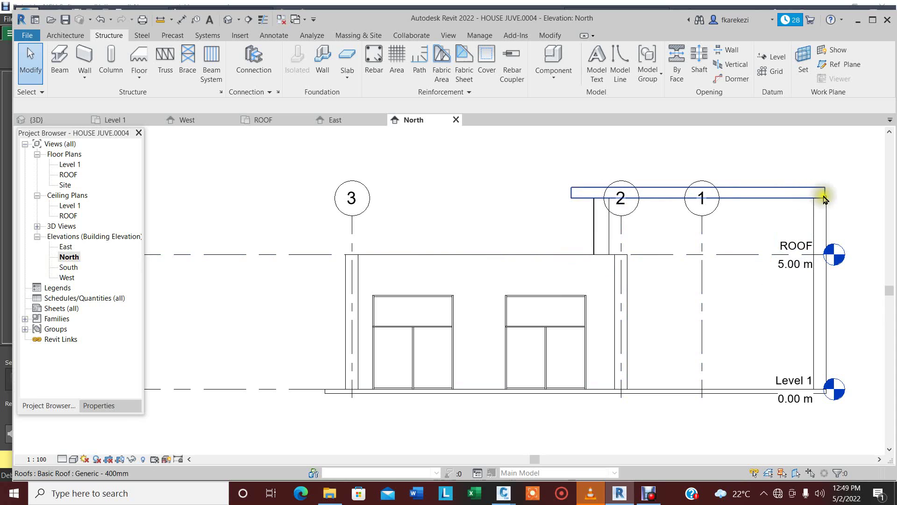
{"action": "double_click", "coordinate": [67, 268]}
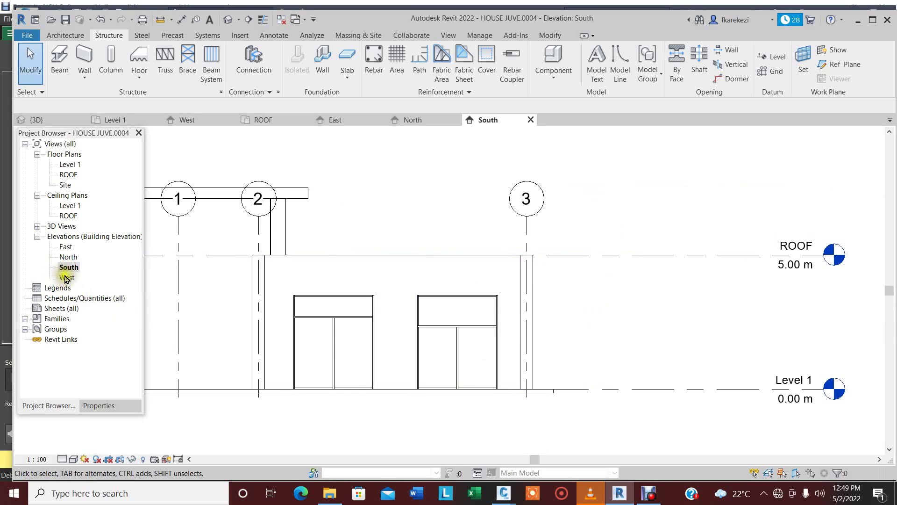
{"action": "double_click", "coordinate": [66, 278]}
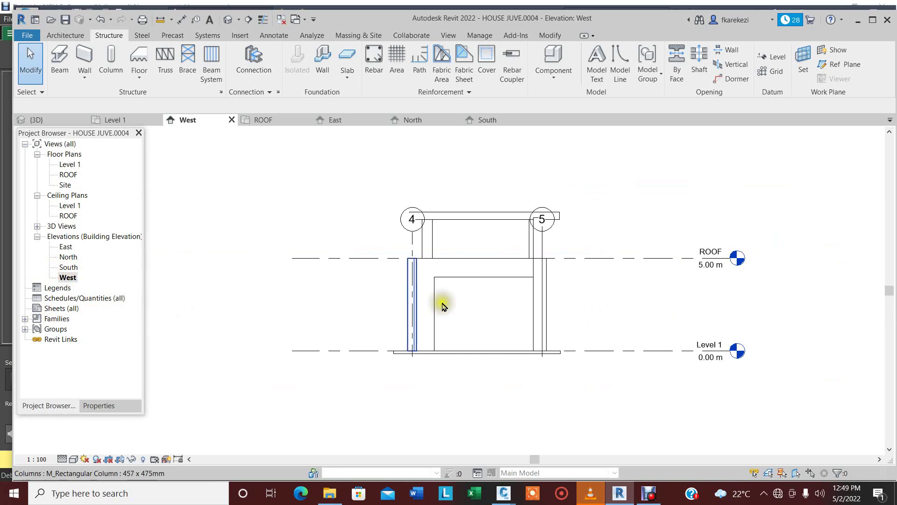
Step: Bring the Debut screen recorder window to the front
{"action": "scroll", "coordinate": [476, 308], "scroll_direction": "down", "scroll_amount": 1}
{"action": "scroll", "coordinate": [594, 306], "scroll_direction": "up", "scroll_amount": 1}
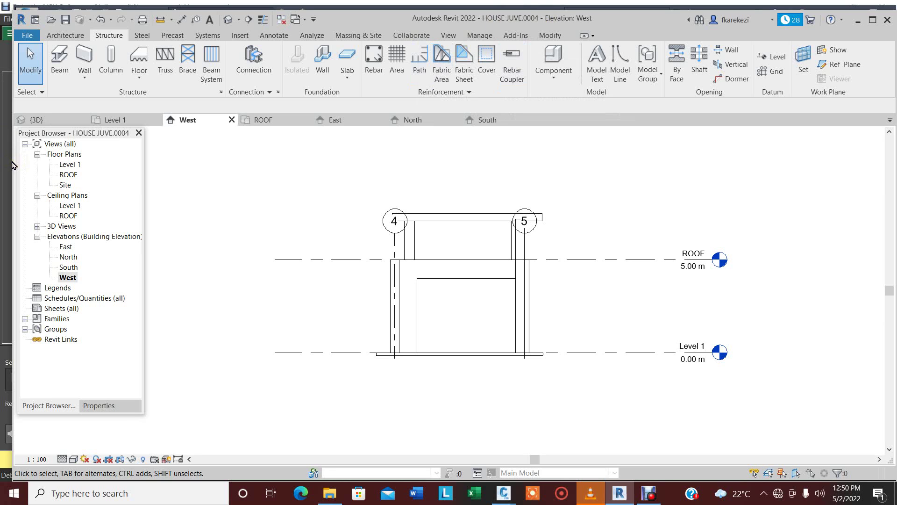
{"action": "left_click", "coordinate": [649, 493]}
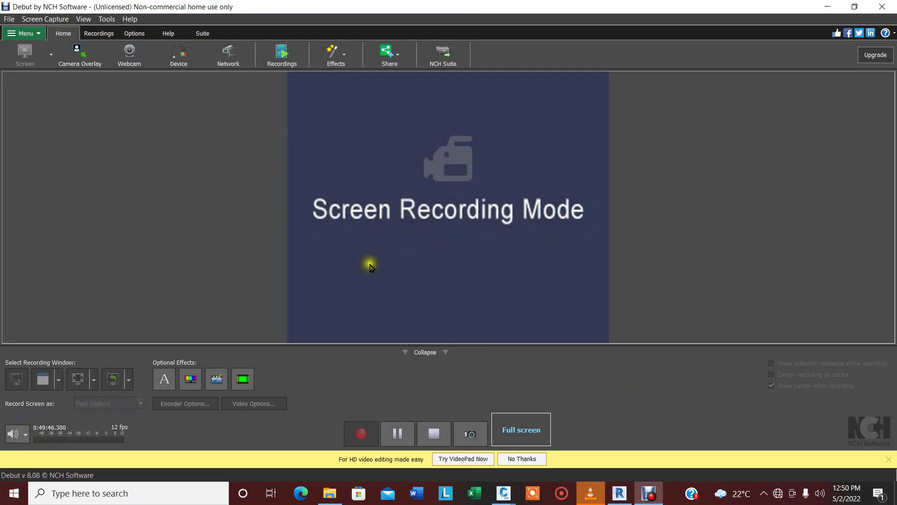